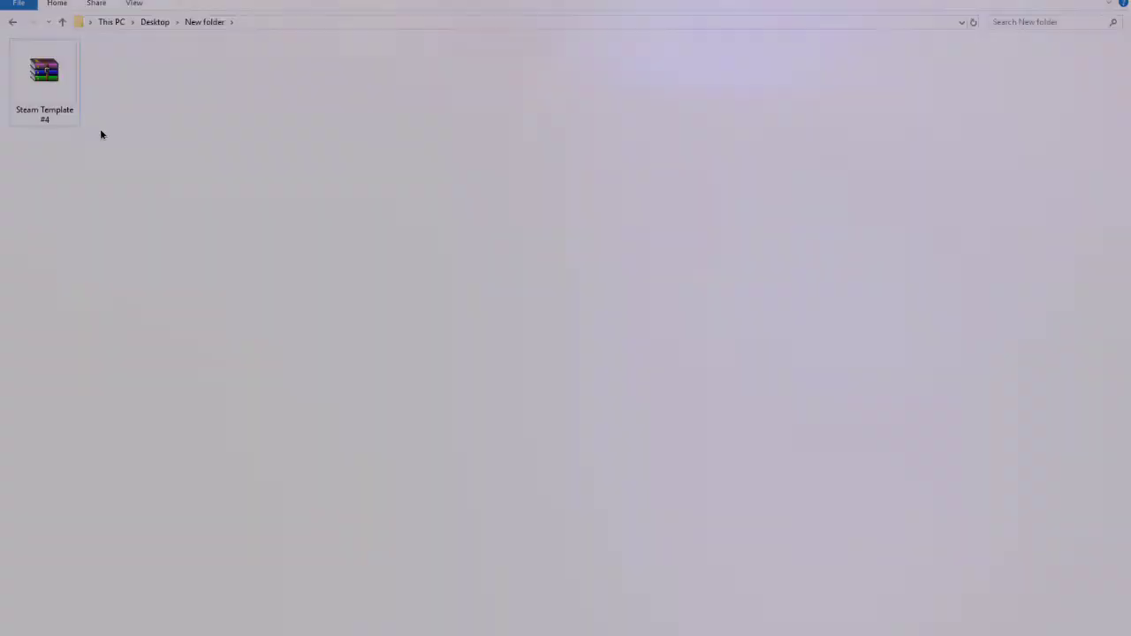
# Step: Read the read me.txt from the Steam Template #4 archive in Notepad, then close it
pyautogui.click(66, 111)
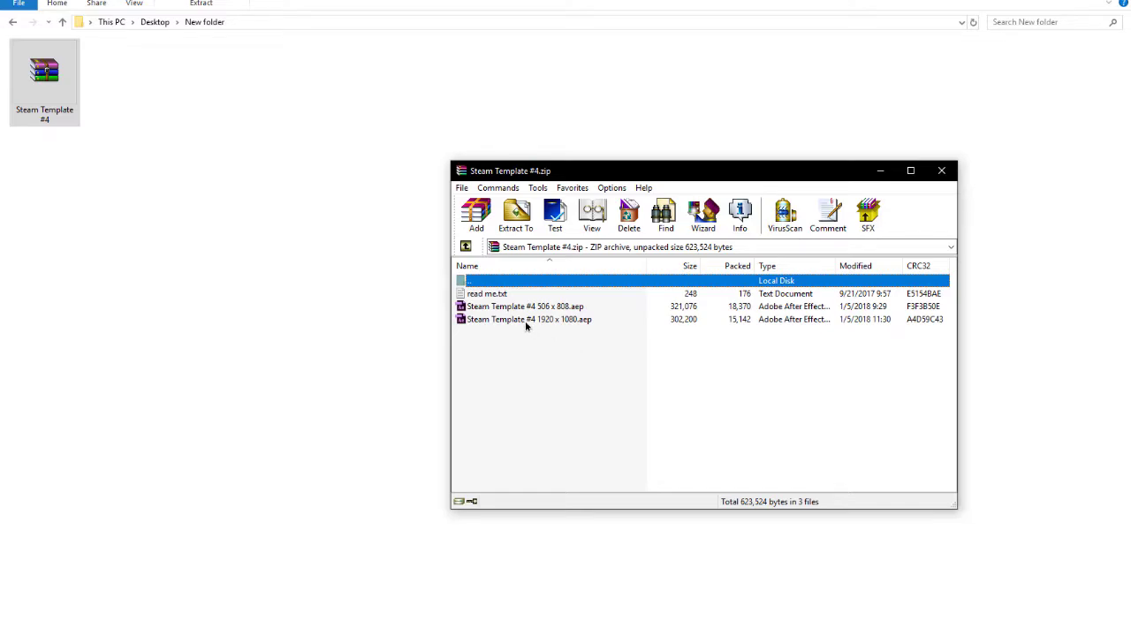
pyautogui.doubleClick(481, 295)
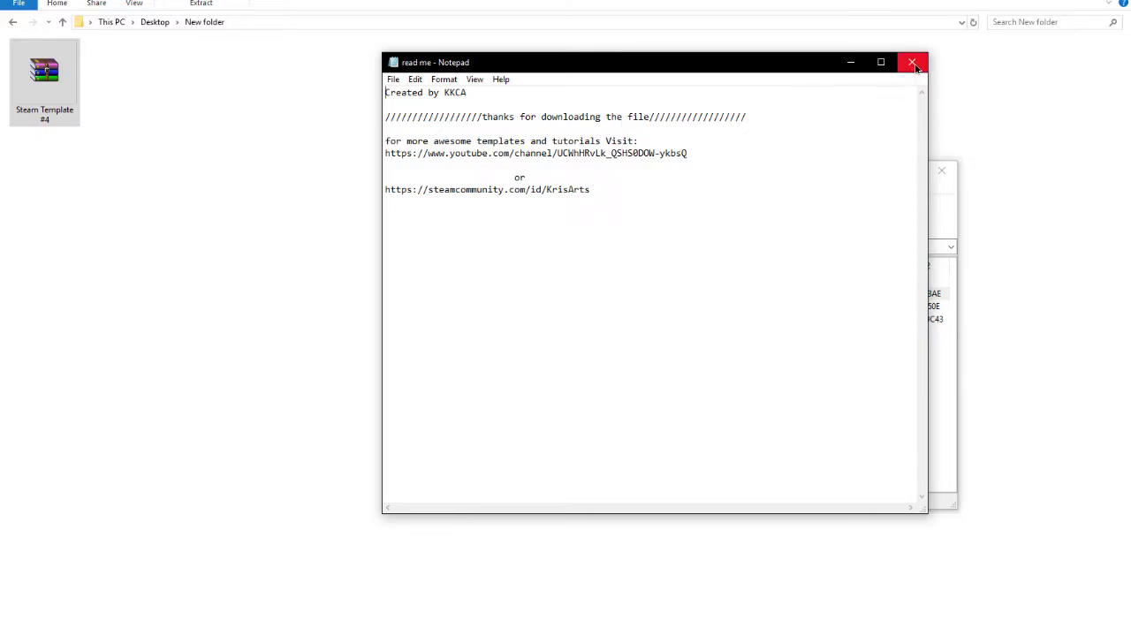
pyautogui.click(914, 64)
# Step: Play and pause the tutorial video, then open the Steam Template #4 zip in WinRAR
pyautogui.moveTo(535, 359)
pyautogui.mouseDown()
pyautogui.moveTo(514, 329)
pyautogui.moveTo(533, 365)
pyautogui.mouseUp()
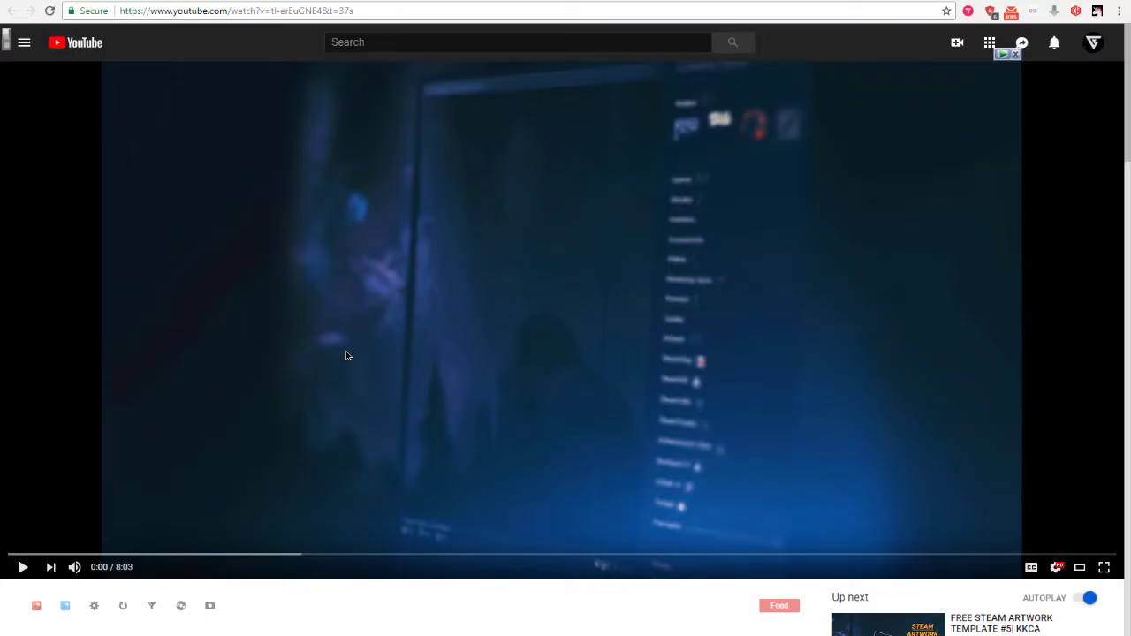
pyautogui.click(346, 354)
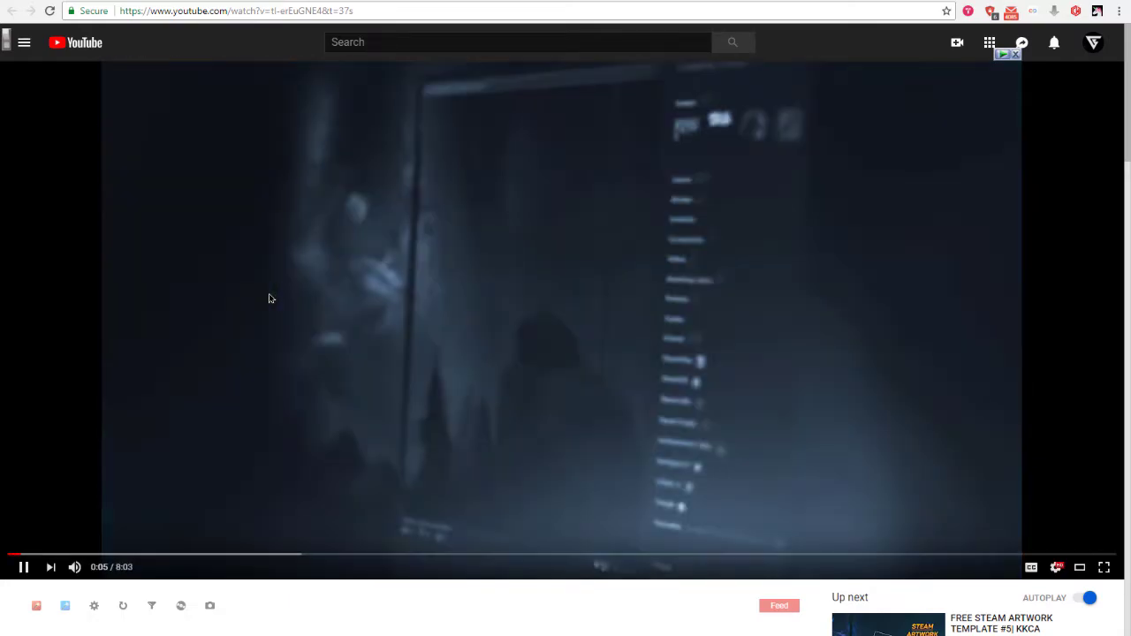
pyautogui.click(269, 293)
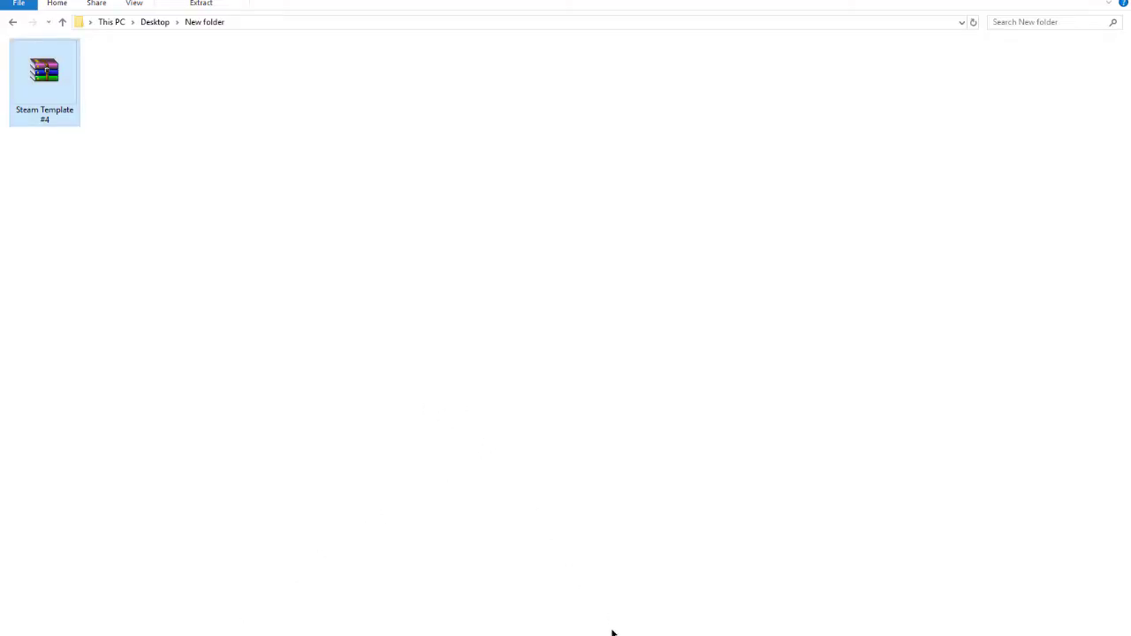
pyautogui.press('Return')
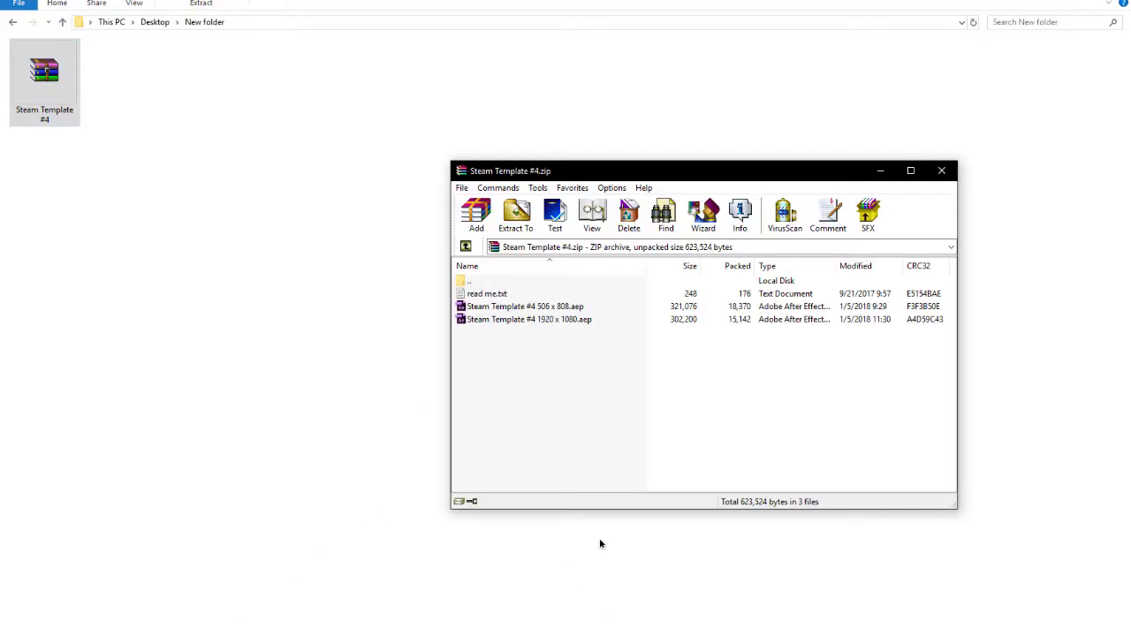
# Step: Extract Steam Template #4 1920 x 1080.aep into New folder and open it in After Effects
pyautogui.click(509, 309)
pyautogui.click(523, 326)
pyautogui.moveTo(512, 321); pyautogui.dragTo(224, 311)
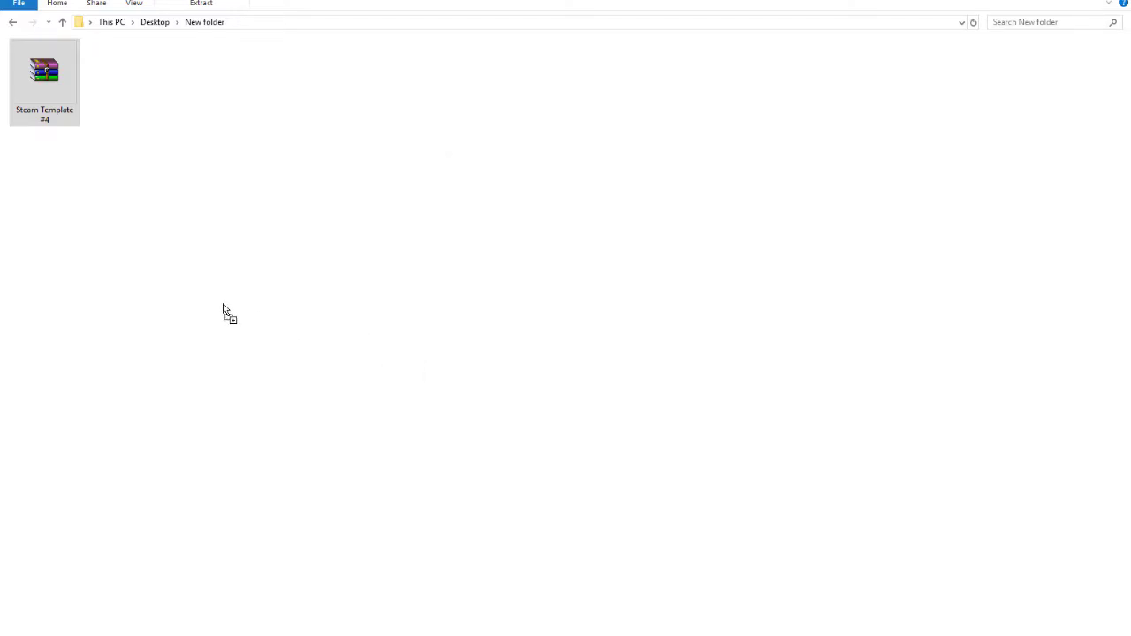
pyautogui.rightClick(168, 243)
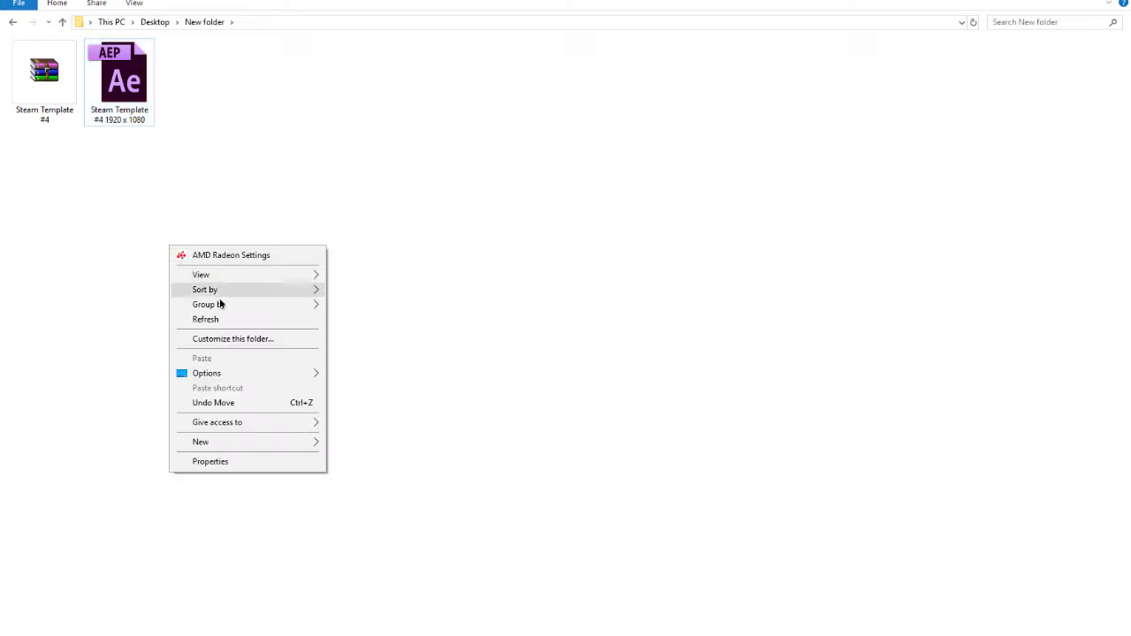
pyautogui.click(232, 316)
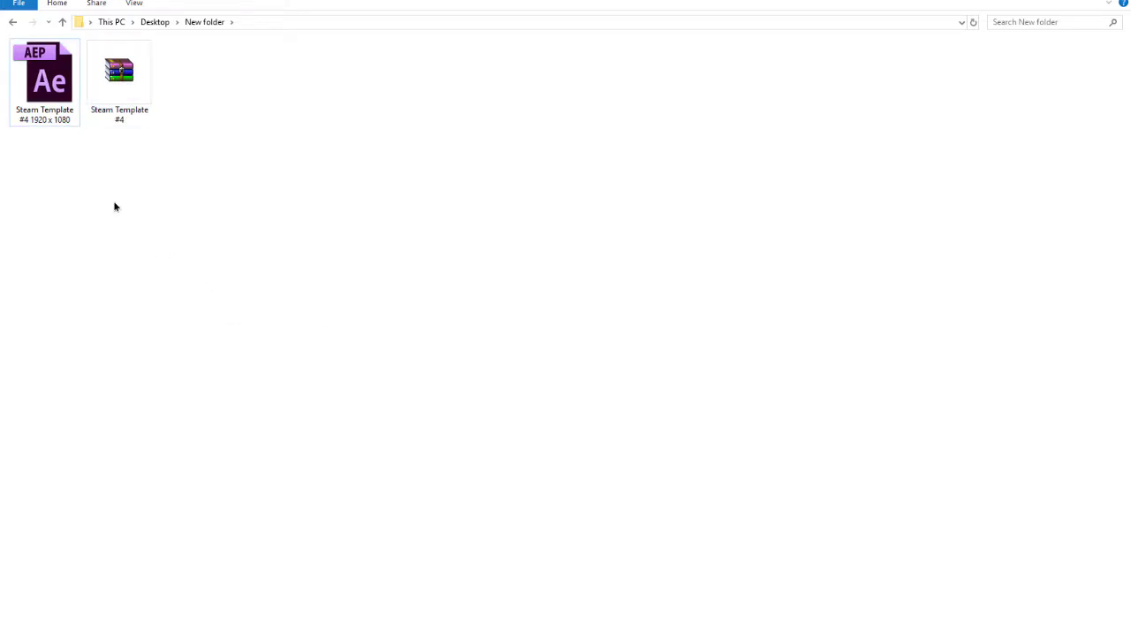
pyautogui.doubleClick(39, 85)
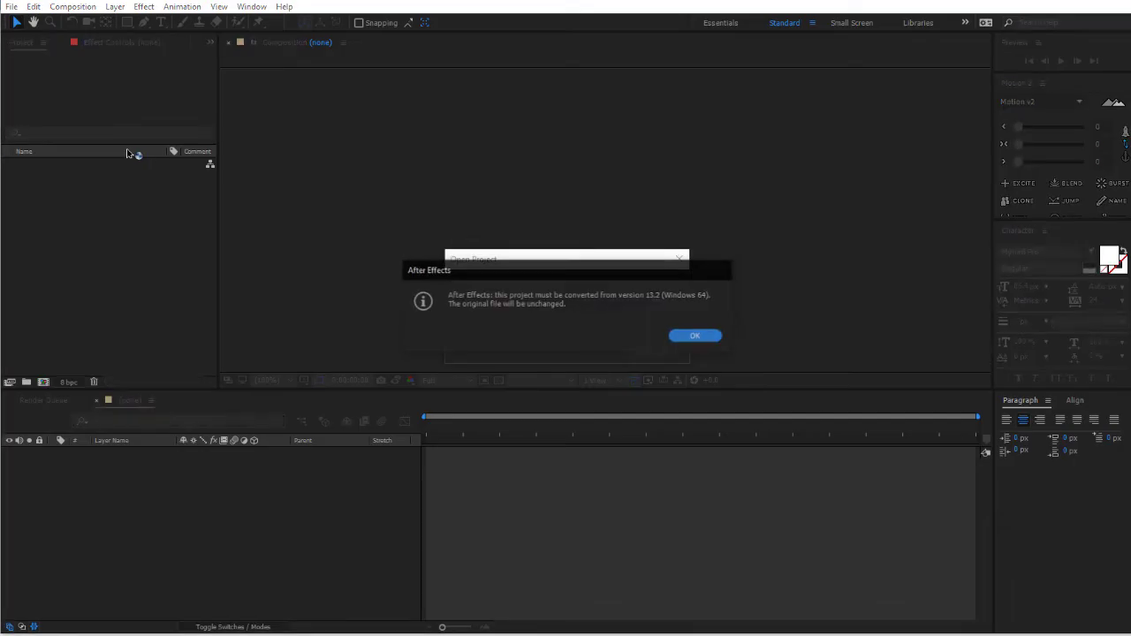
# Step: Convert the project from version 13.2, then preview Render Me and check the File menu's Save As options
pyautogui.click(691, 337)
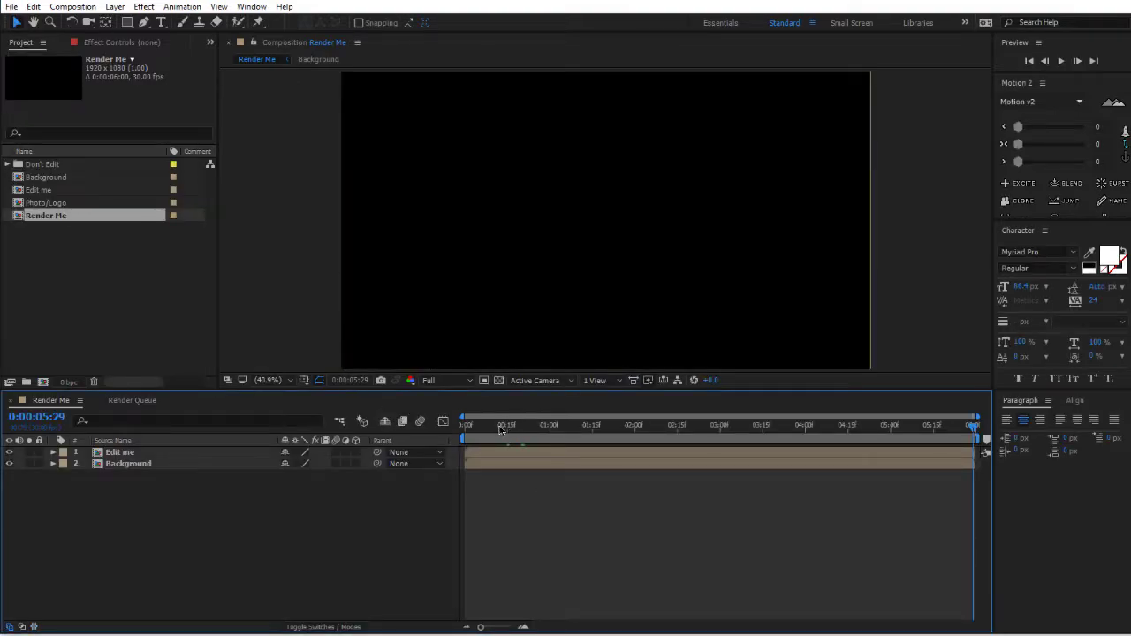
pyautogui.moveTo(501, 429); pyautogui.dragTo(638, 432)
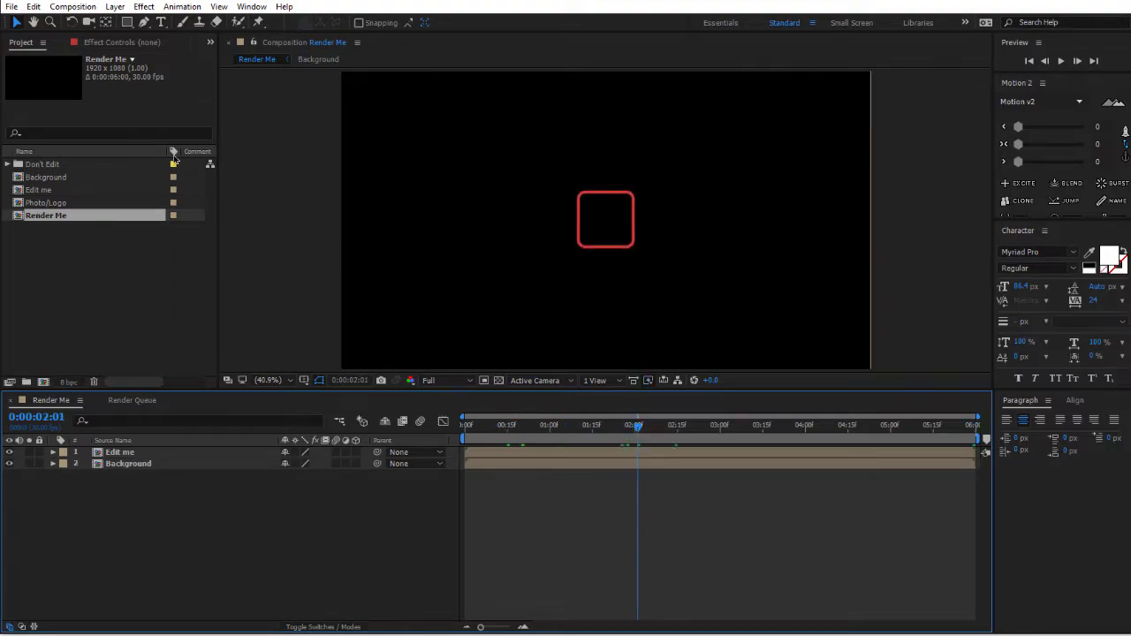
pyautogui.click(12, 6)
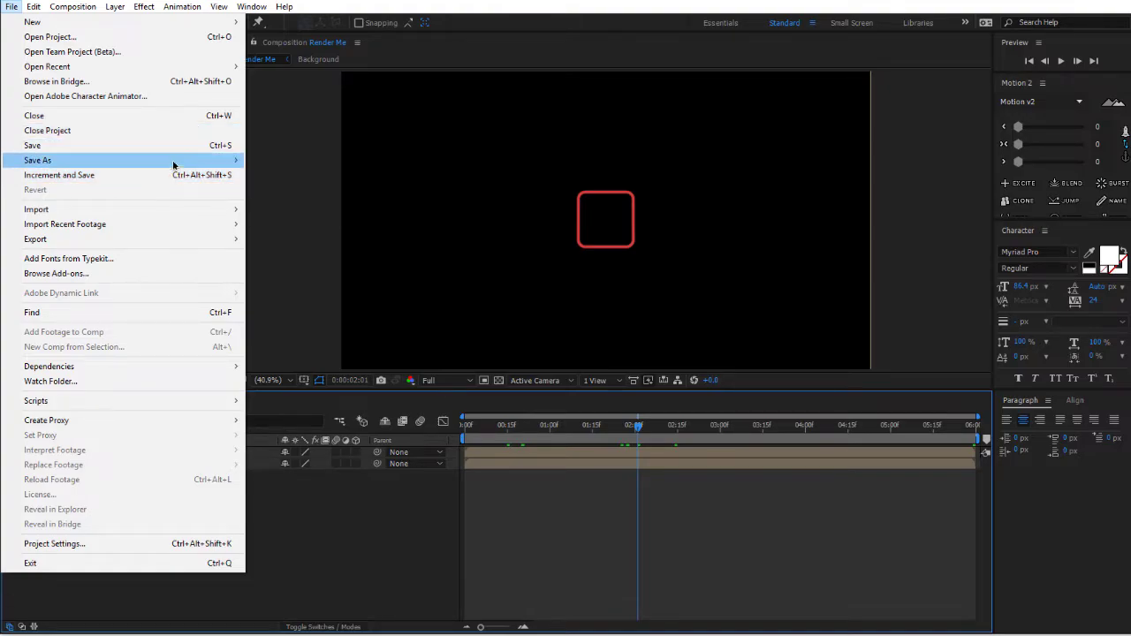
pyautogui.moveTo(182, 166)
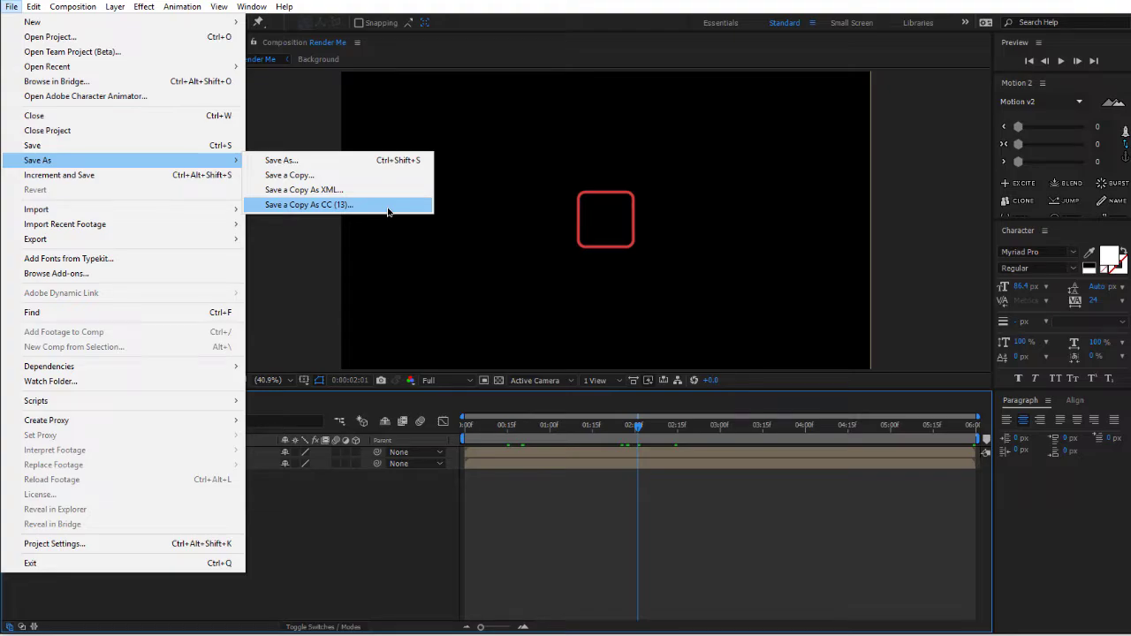
pyautogui.click(416, 541)
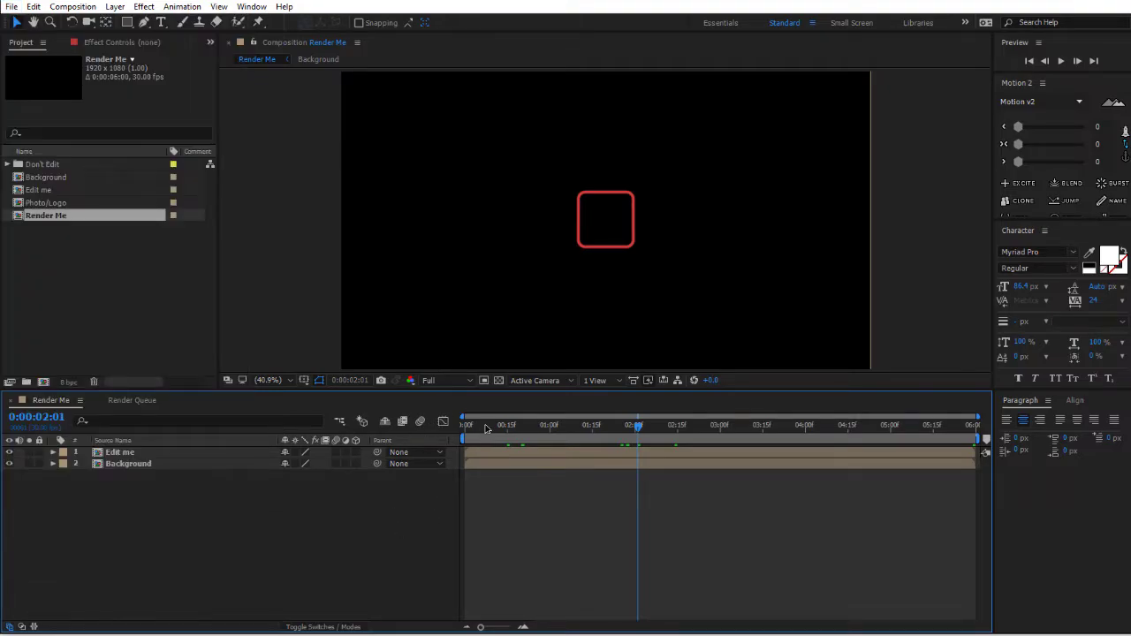
pyautogui.moveTo(485, 428); pyautogui.dragTo(762, 439)
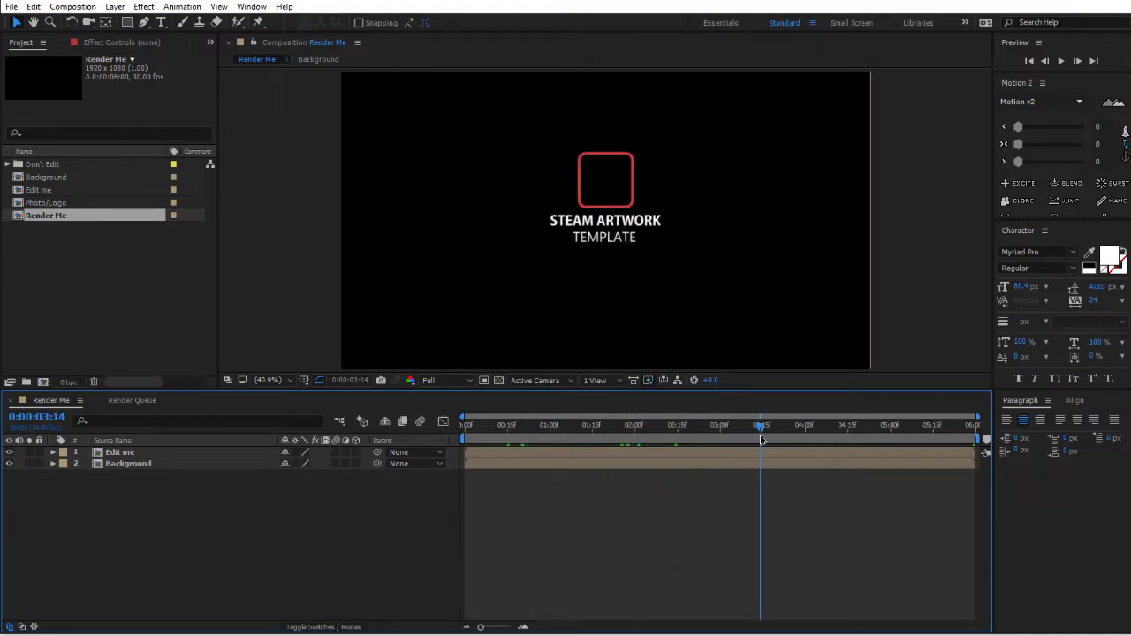
# Step: Preview Render Me, inspect the Don't Edit folder, and open the Background composition
pyautogui.moveTo(762, 439); pyautogui.dragTo(548, 439)
pyautogui.click(66, 312)
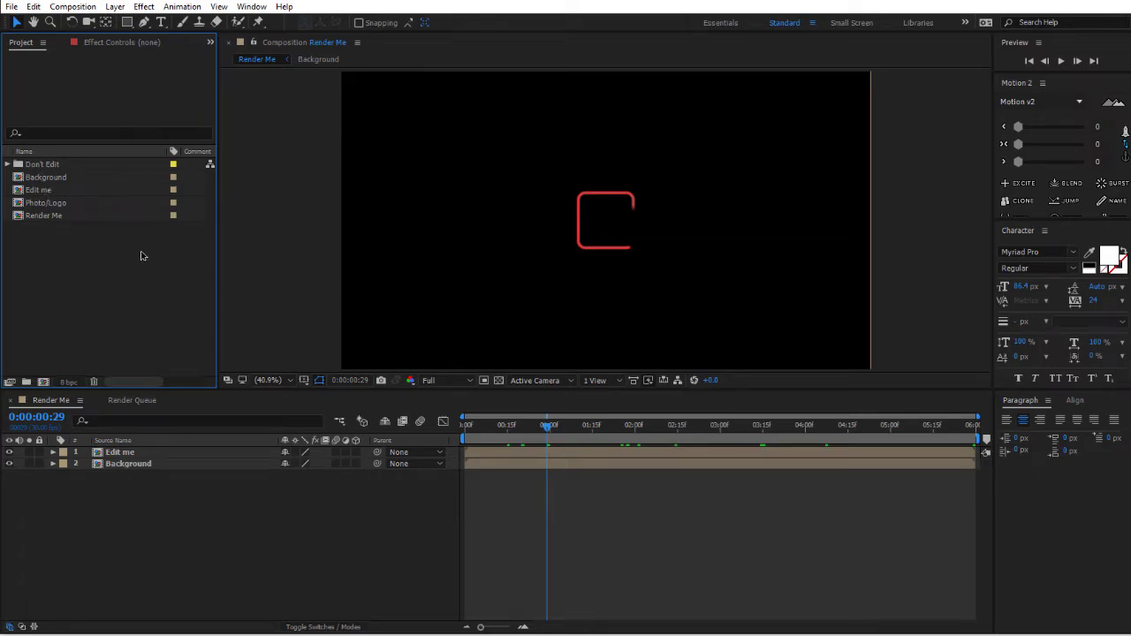
pyautogui.click(8, 164)
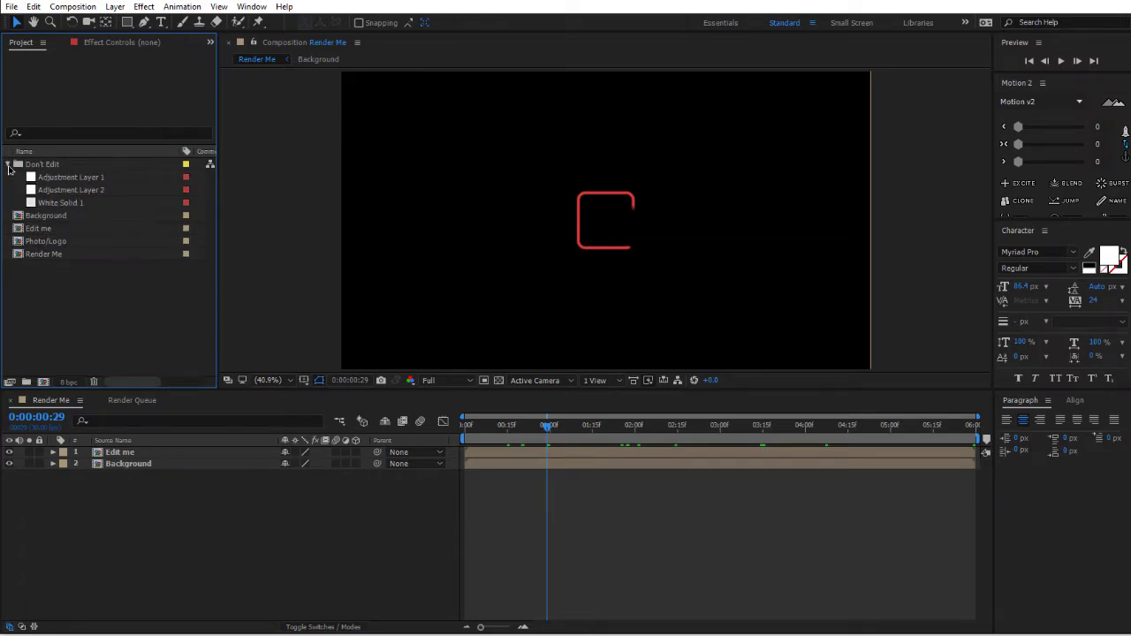
pyautogui.click(8, 164)
pyautogui.click(49, 170)
pyautogui.click(89, 260)
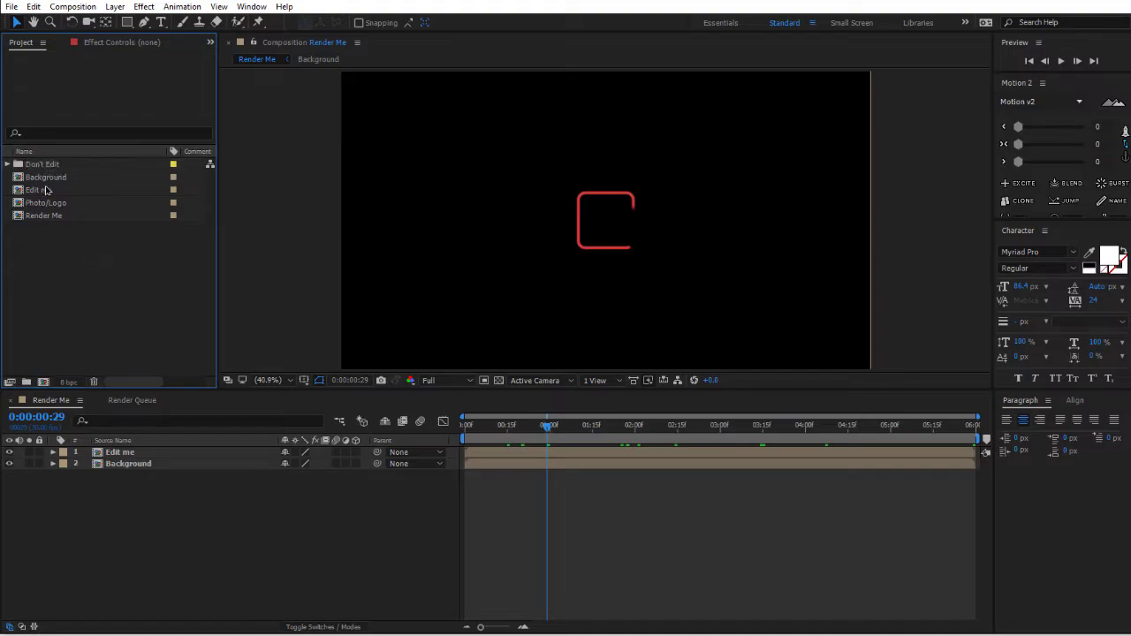
pyautogui.click(39, 168)
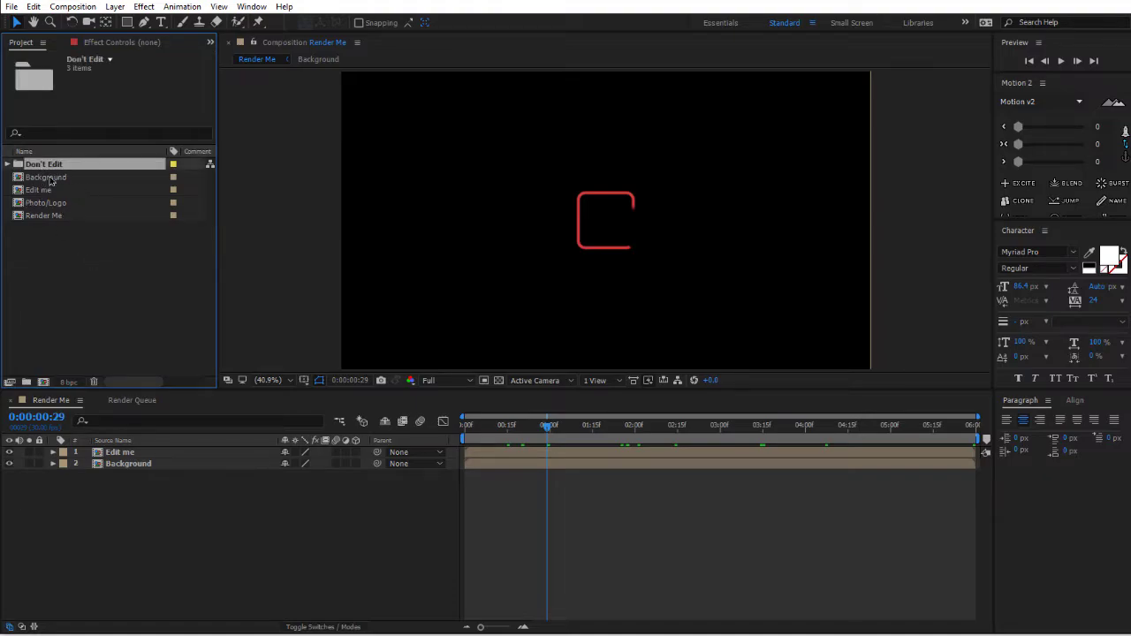
pyautogui.click(87, 294)
pyautogui.click(49, 168)
pyautogui.click(98, 284)
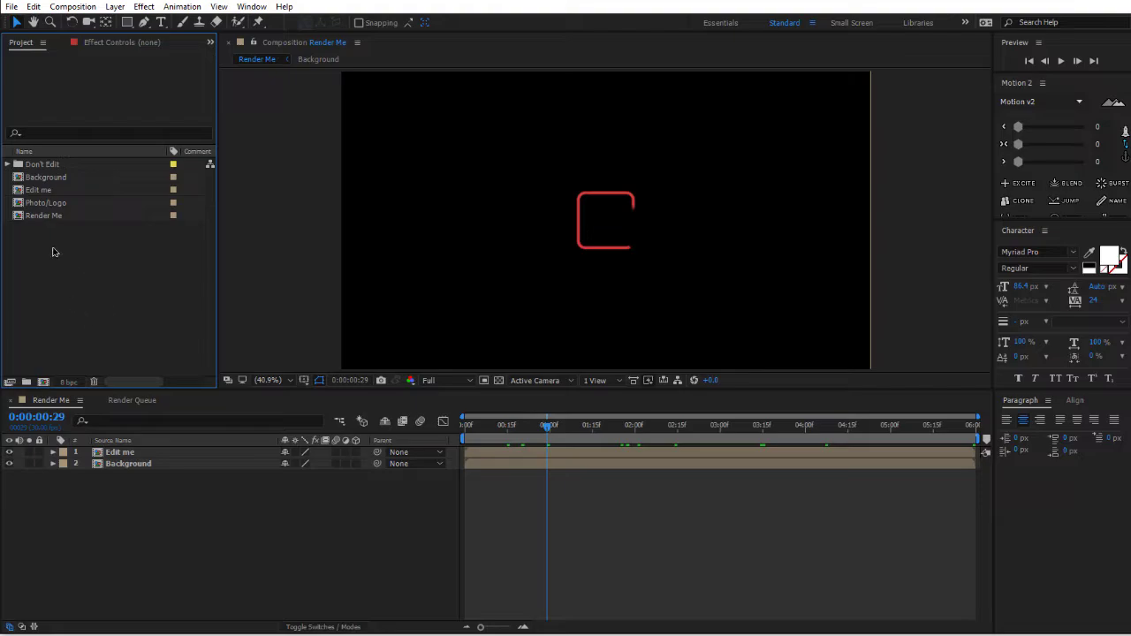
pyautogui.doubleClick(44, 178)
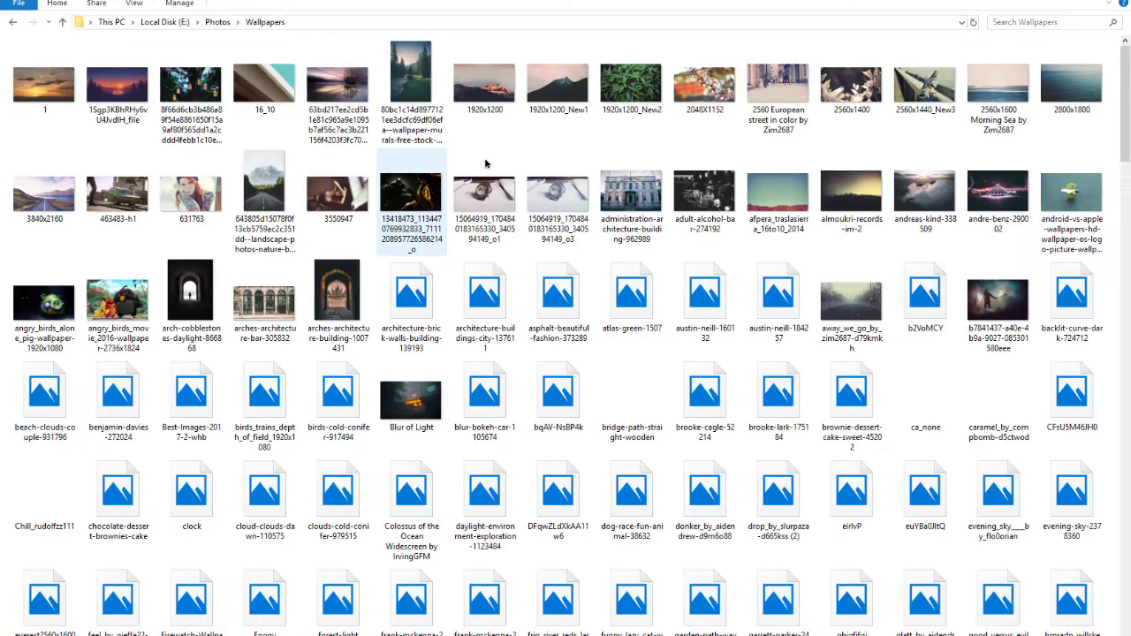
# Step: Import 1920x1200.jpg from Wallpapers and place it as the Background composition's layer
pyautogui.click(484, 88)
pyautogui.moveTo(538, 229); pyautogui.dragTo(117, 312)
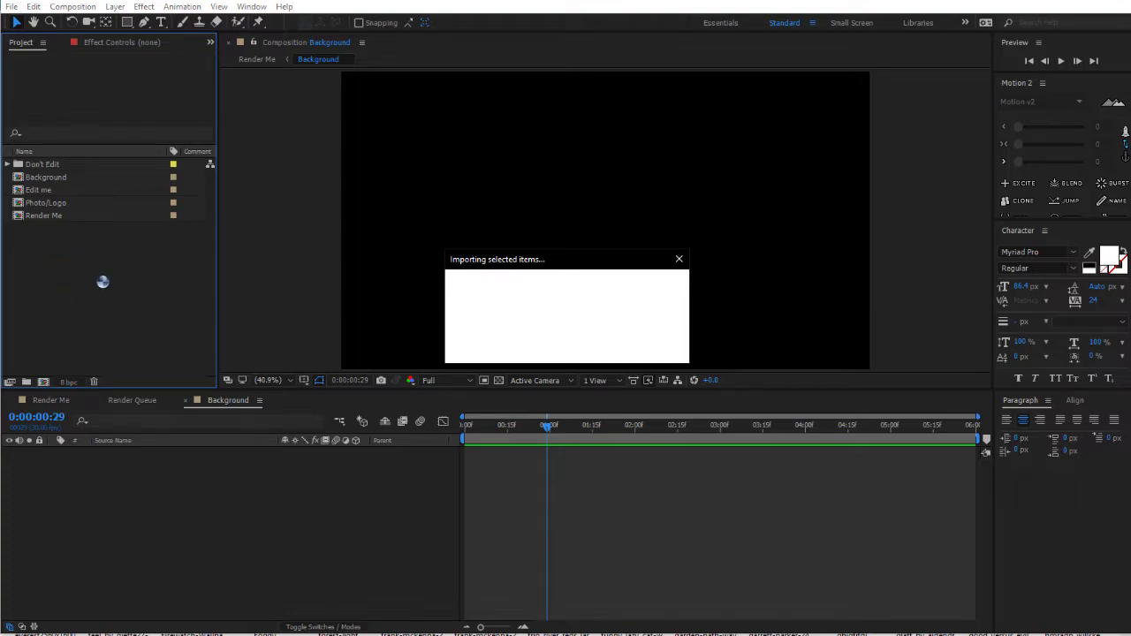
pyautogui.moveTo(46, 231); pyautogui.dragTo(44, 178)
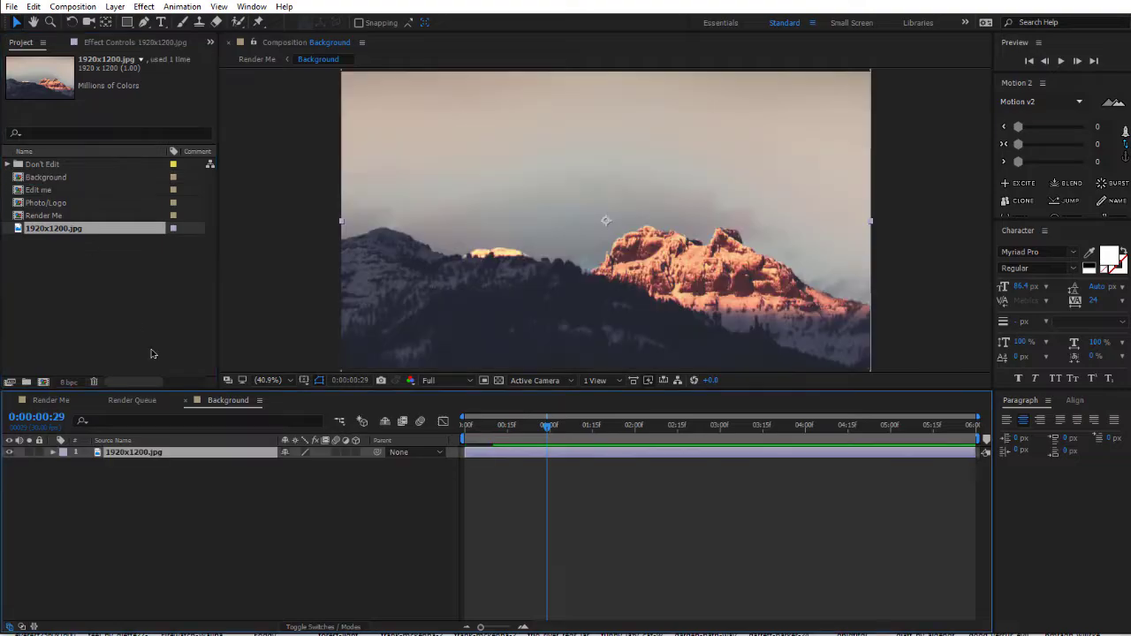
# Step: Preview Render Me over the new wallpaper, then scale the Background comp's photo to 103%
pyautogui.doubleClick(46, 215)
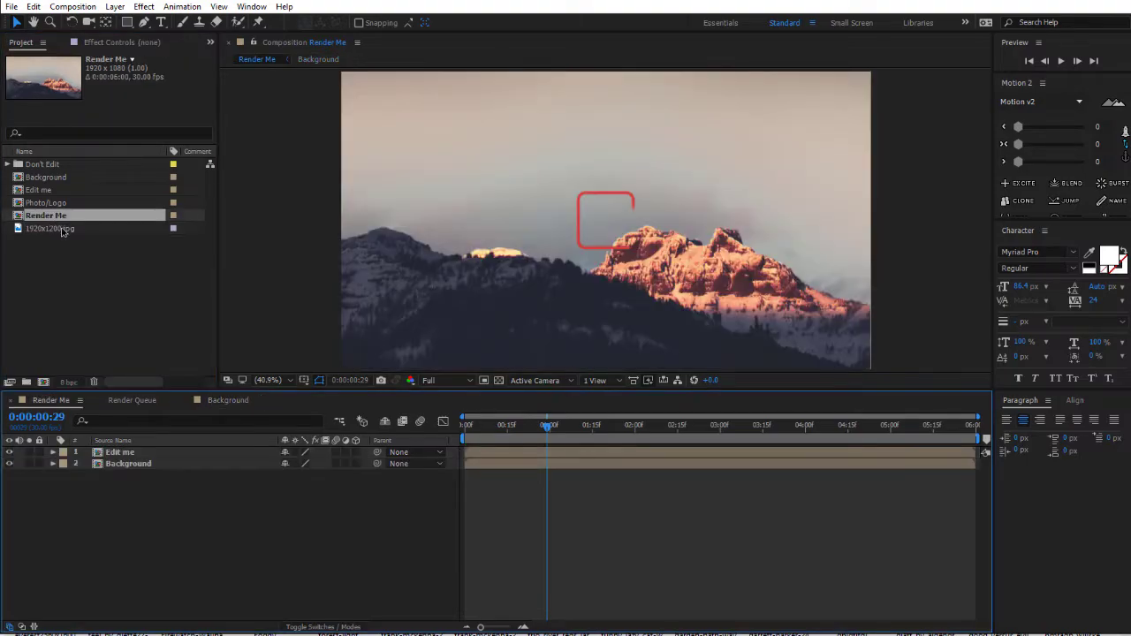
pyautogui.moveTo(509, 433); pyautogui.dragTo(615, 433)
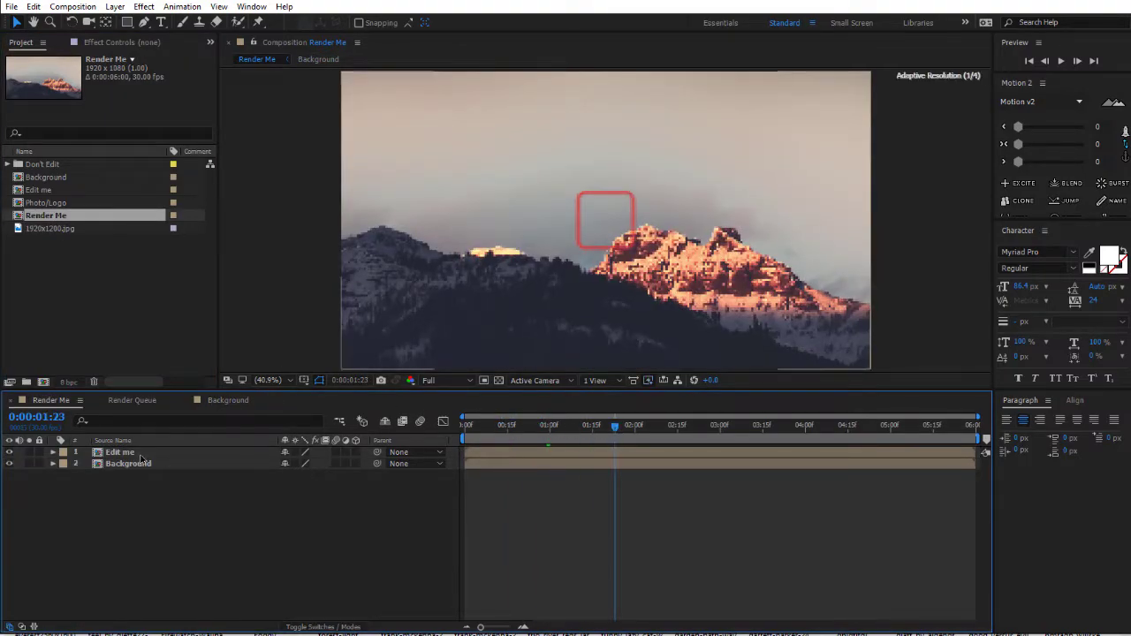
pyautogui.click(146, 408)
pyautogui.click(226, 400)
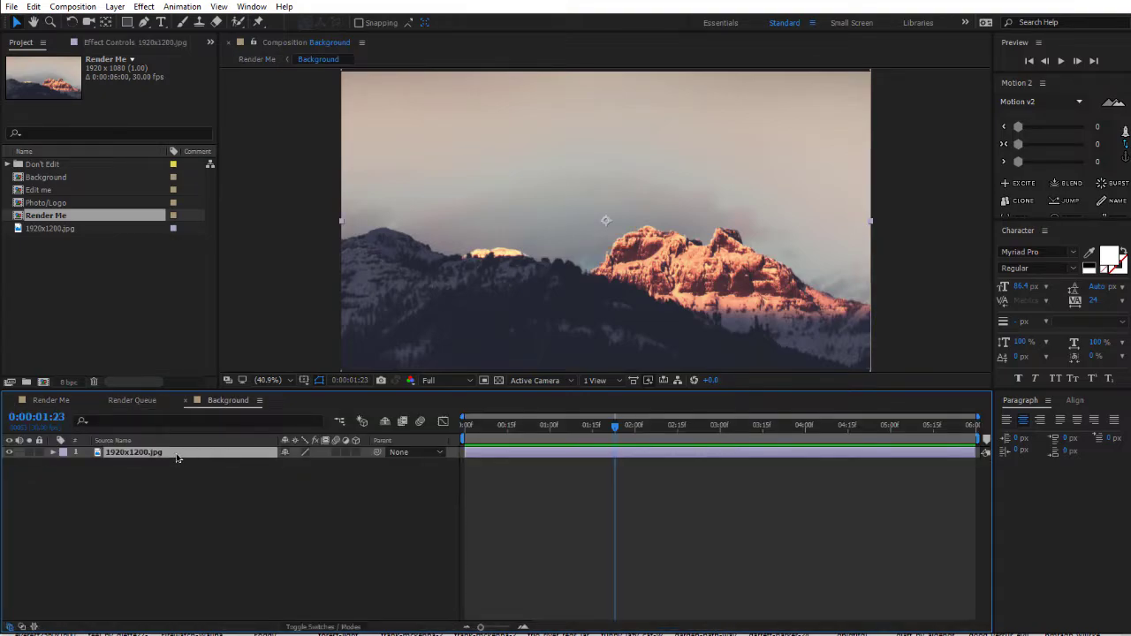
pyautogui.press('s')
pyautogui.moveTo(300, 464)
pyautogui.mouseDown()
pyautogui.moveTo(283, 463)
pyautogui.moveTo(318, 464)
pyautogui.mouseUp()
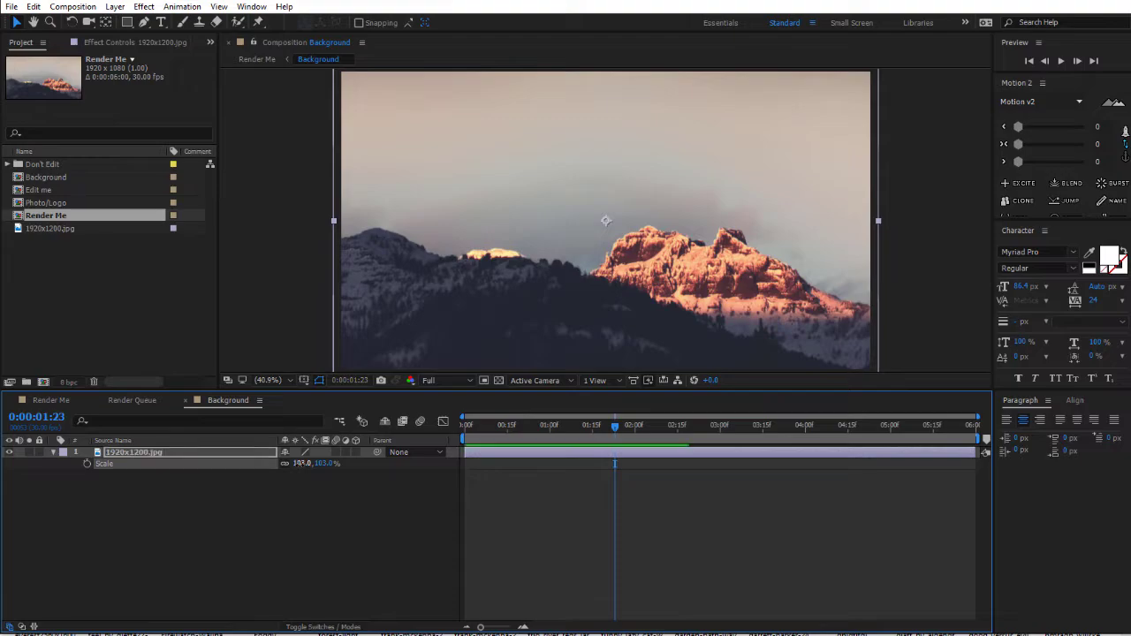
# Step: Close the Render Queue and play a Render Me preview with the scaled wallpaper
pyautogui.click(128, 400)
pyautogui.click(98, 401)
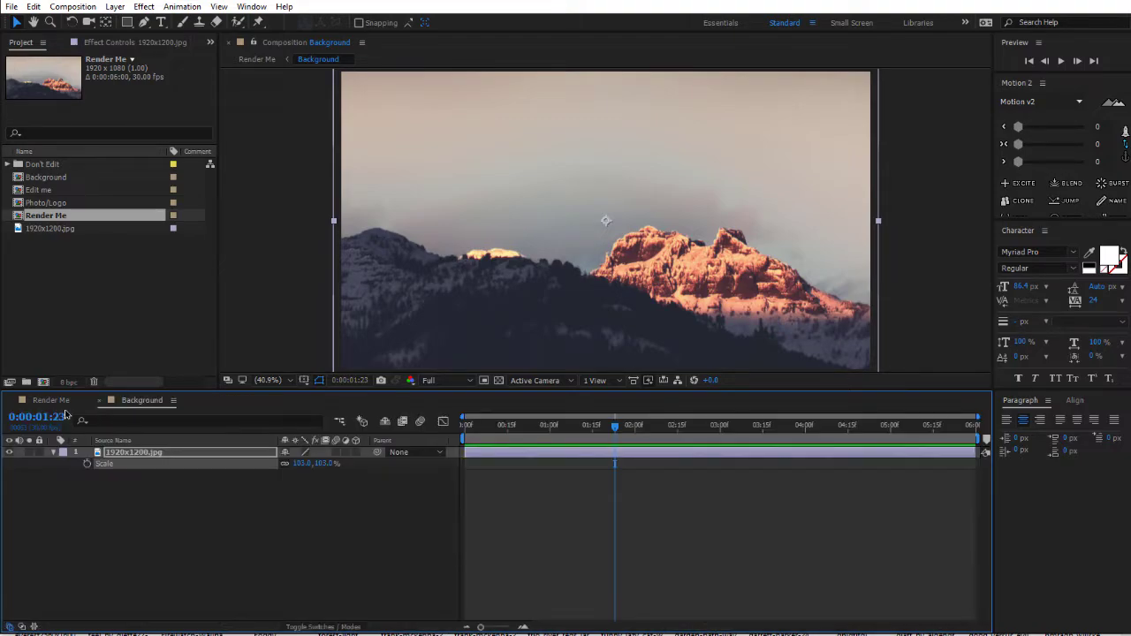
pyautogui.click(50, 400)
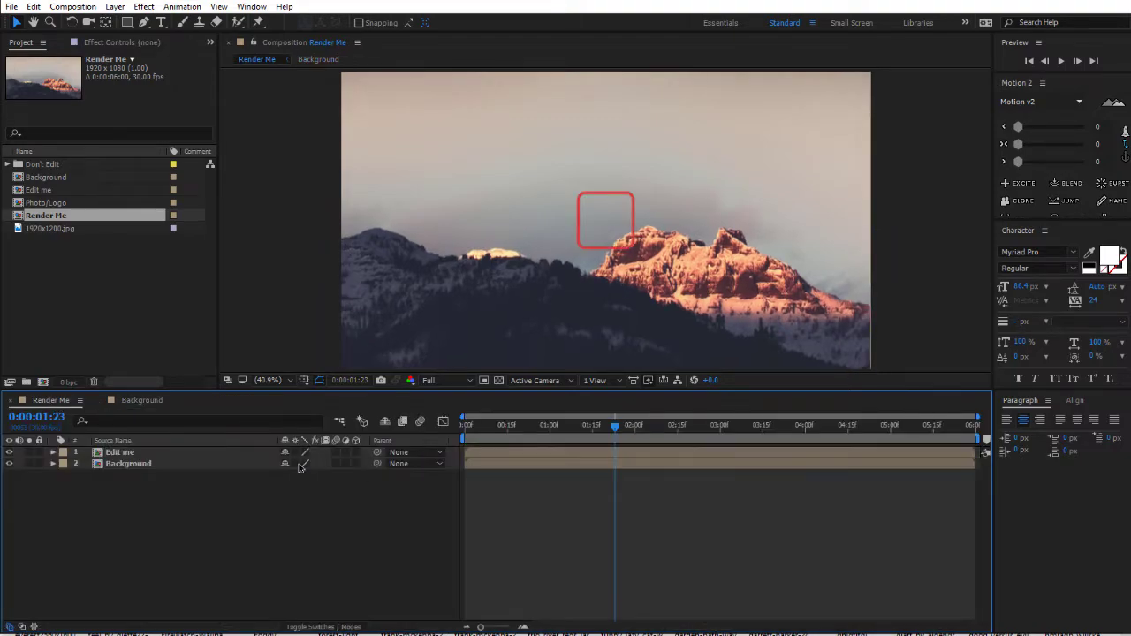
pyautogui.click(521, 425)
pyautogui.press('space')
pyautogui.press('space')
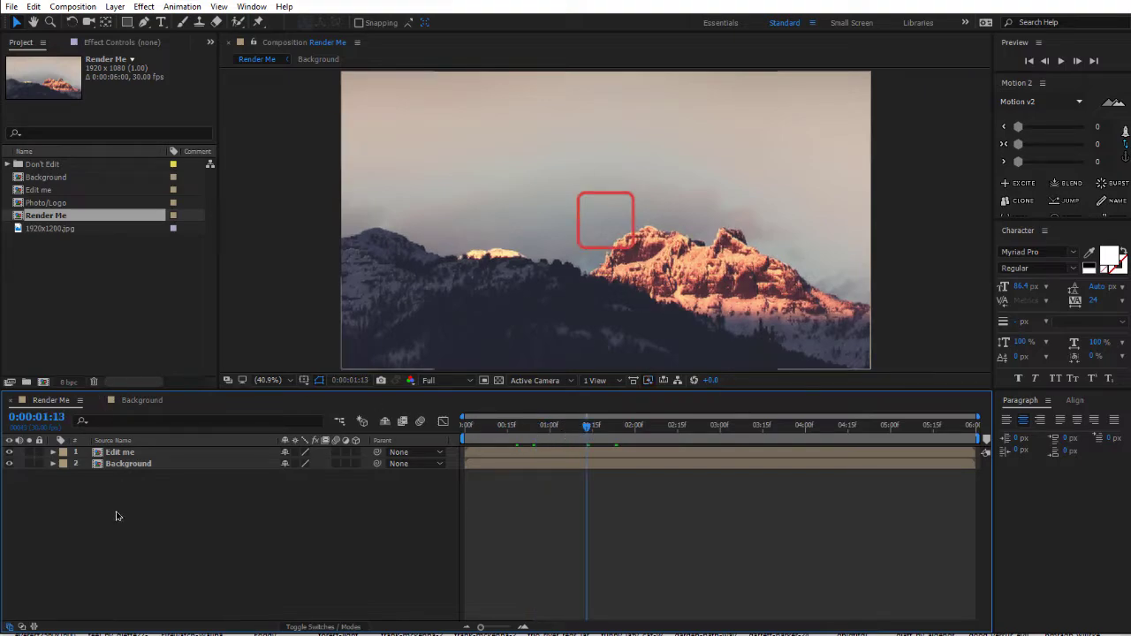
# Step: Add 1920x1200.jpg to Render Me and keyframe Position from 960,540 to 1202,540 at 0:00:03:15
pyautogui.rightClick(272, 558)
pyautogui.click(124, 318)
pyautogui.moveTo(39, 229); pyautogui.dragTo(523, 518)
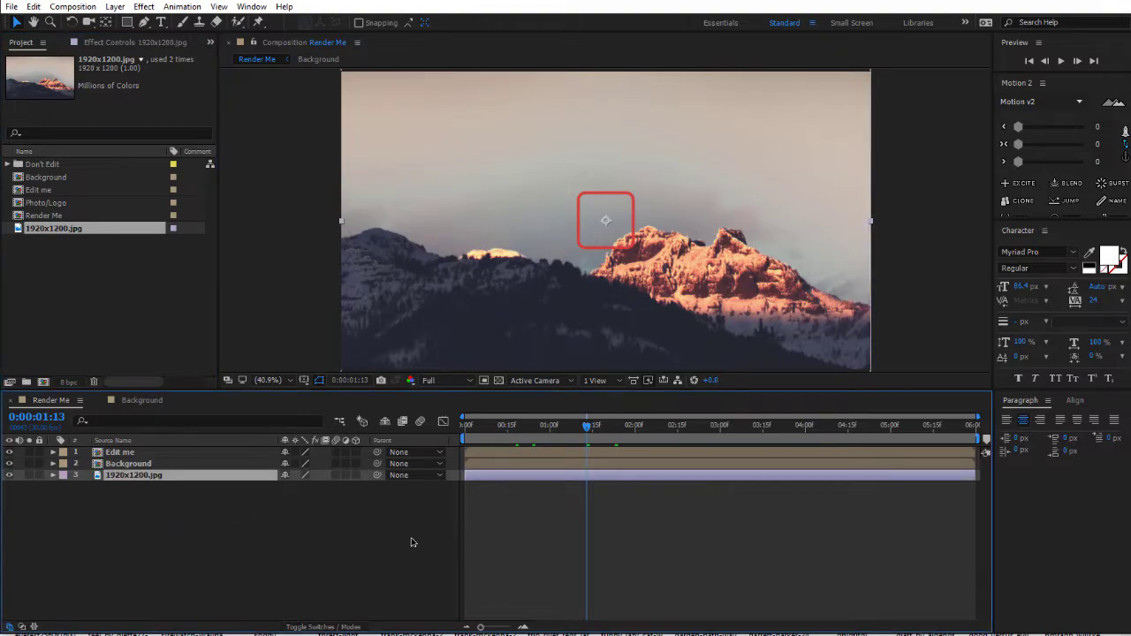
pyautogui.press('p')
pyautogui.click(87, 486)
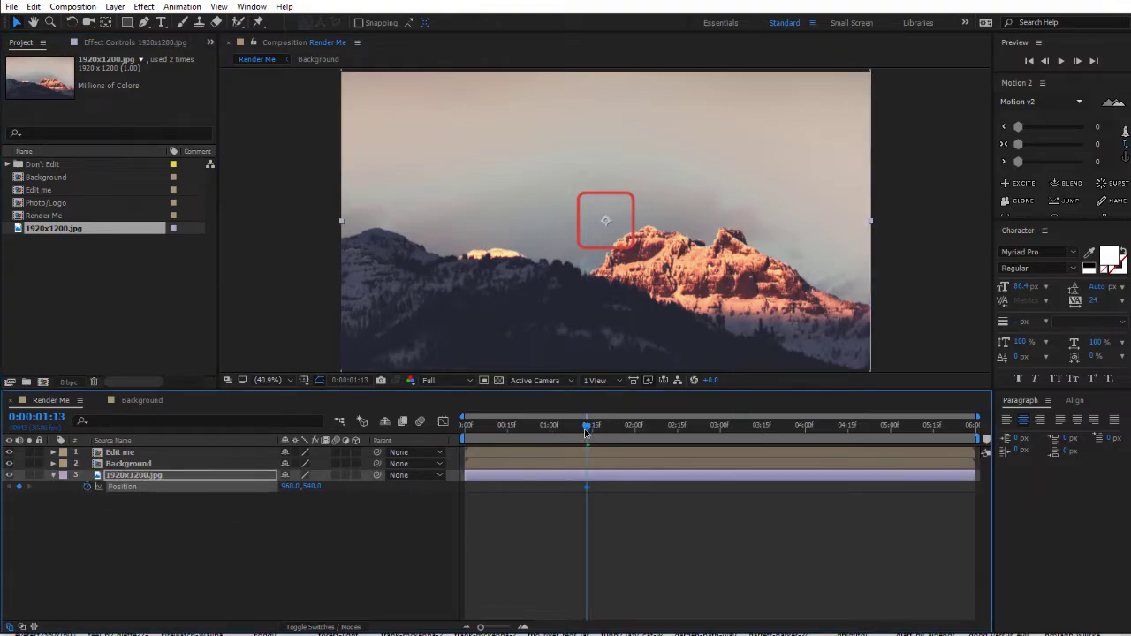
pyautogui.moveTo(586, 431); pyautogui.dragTo(760, 430)
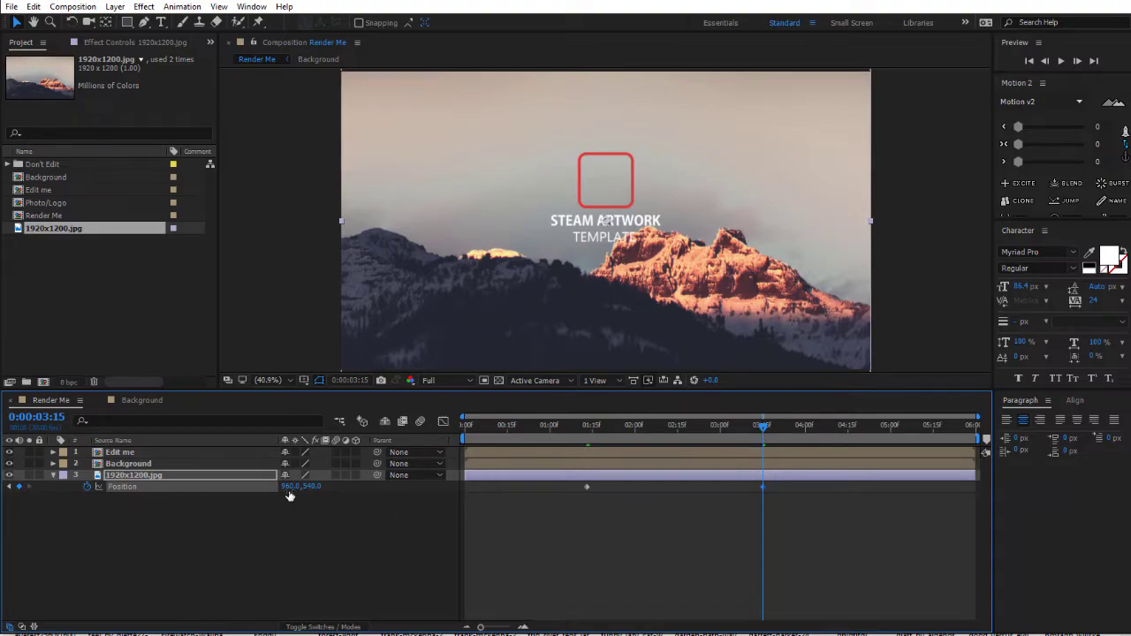
pyautogui.moveTo(291, 486); pyautogui.dragTo(452, 499)
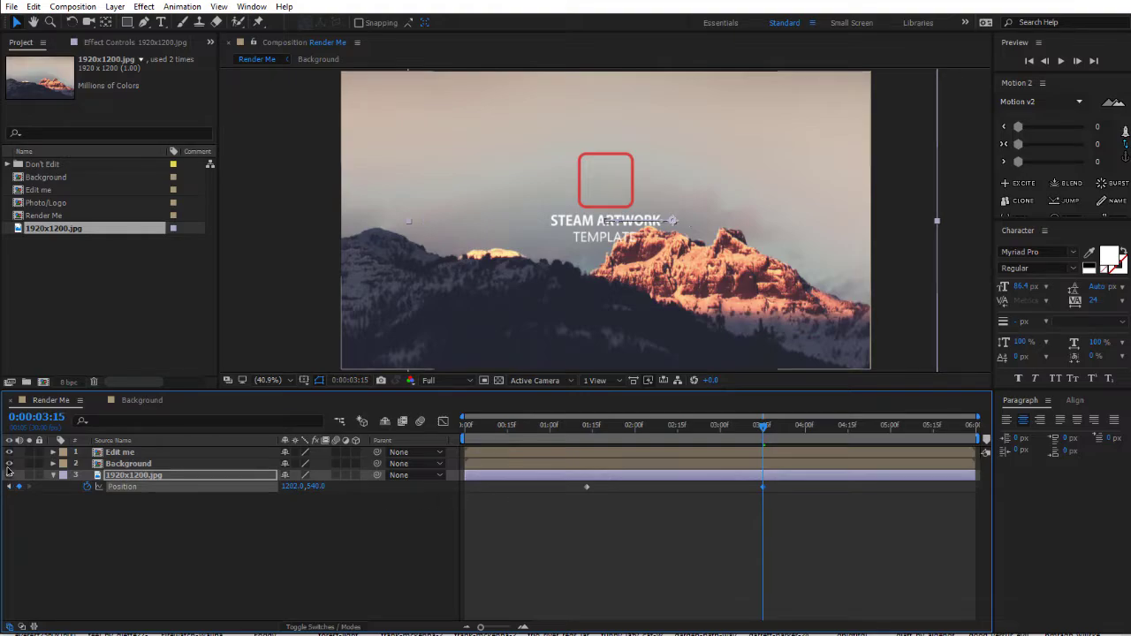
pyautogui.click(674, 531)
pyautogui.click(150, 478)
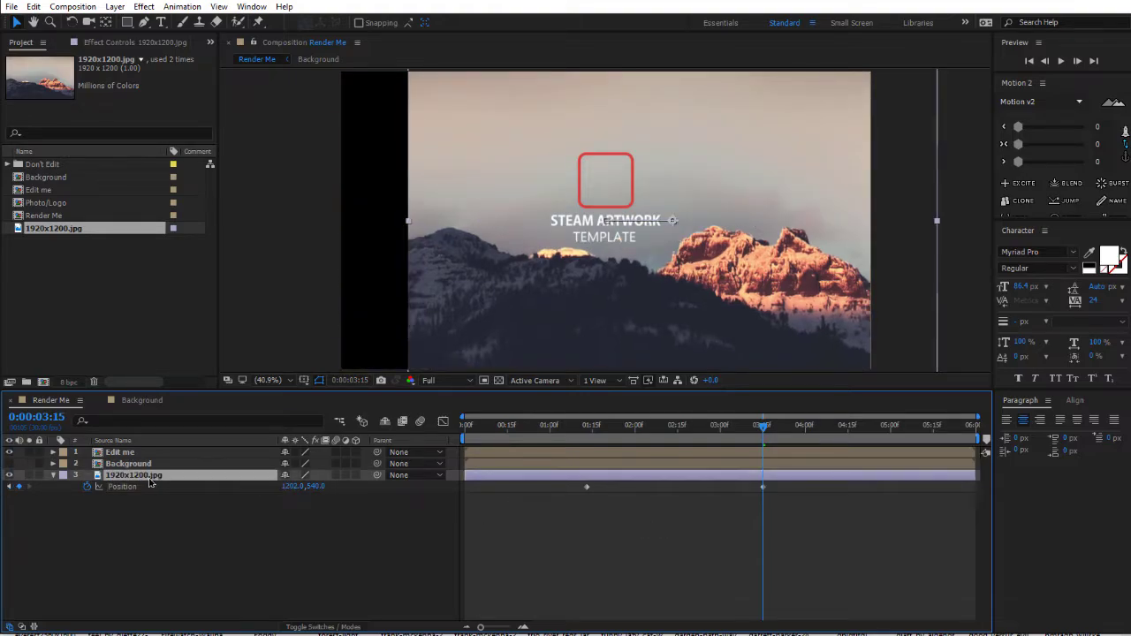
# Step: Apply the Fill effect to the 1920x1200.jpg layer, filling it solid red
pyautogui.hotkey('ctrl', 'space')
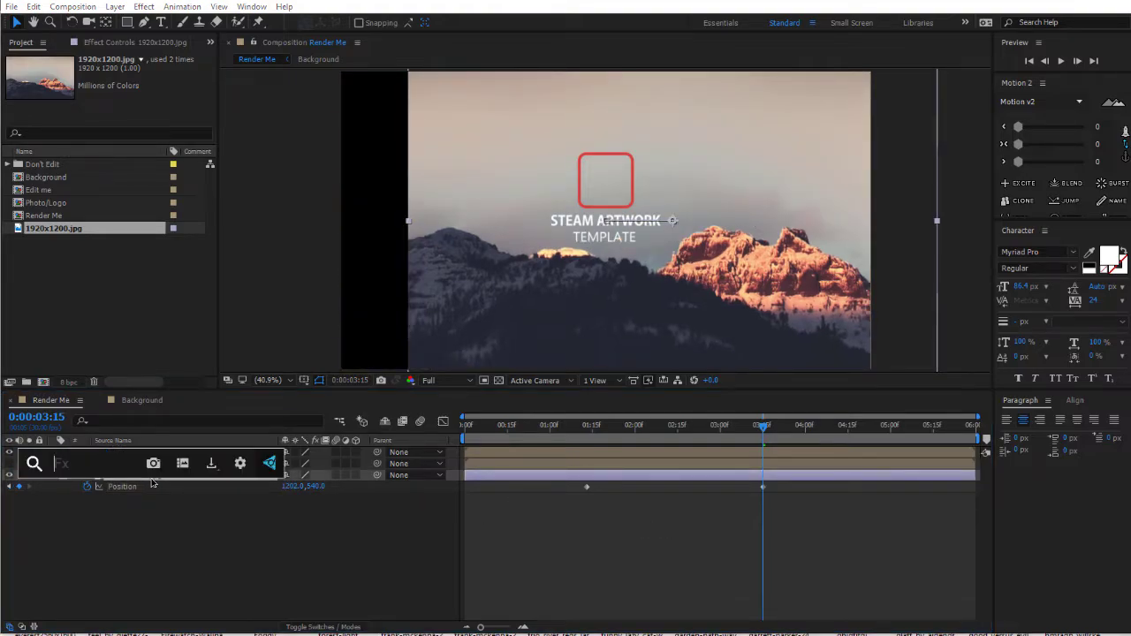
pyautogui.write('fill')
pyautogui.click(151, 498)
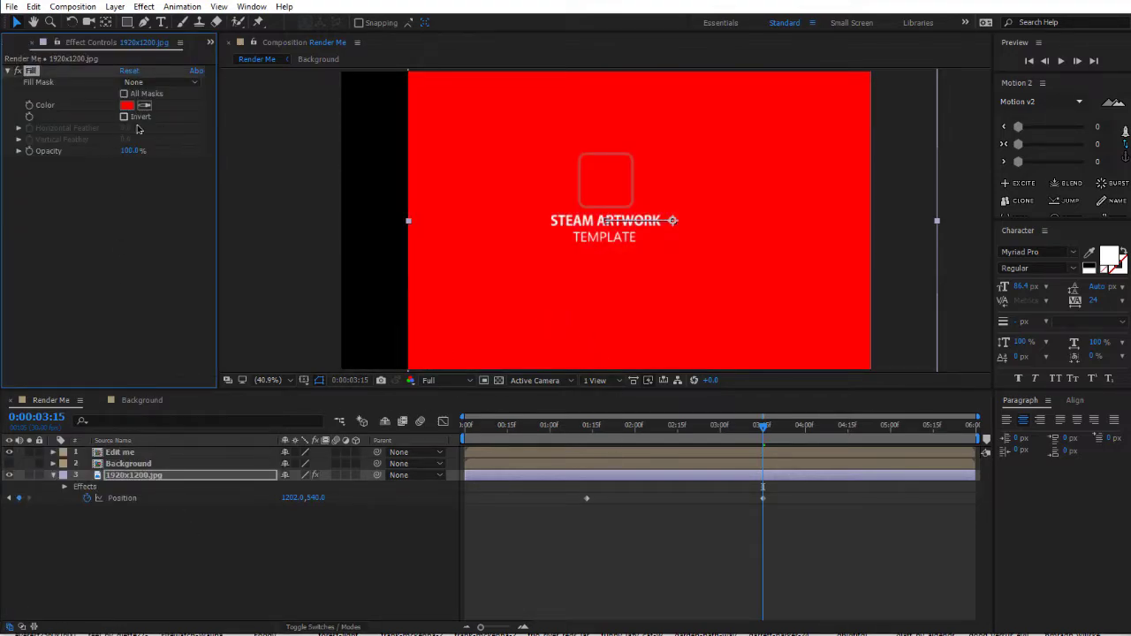
pyautogui.moveTo(131, 151); pyautogui.dragTo(176, 161)
pyautogui.click(141, 477)
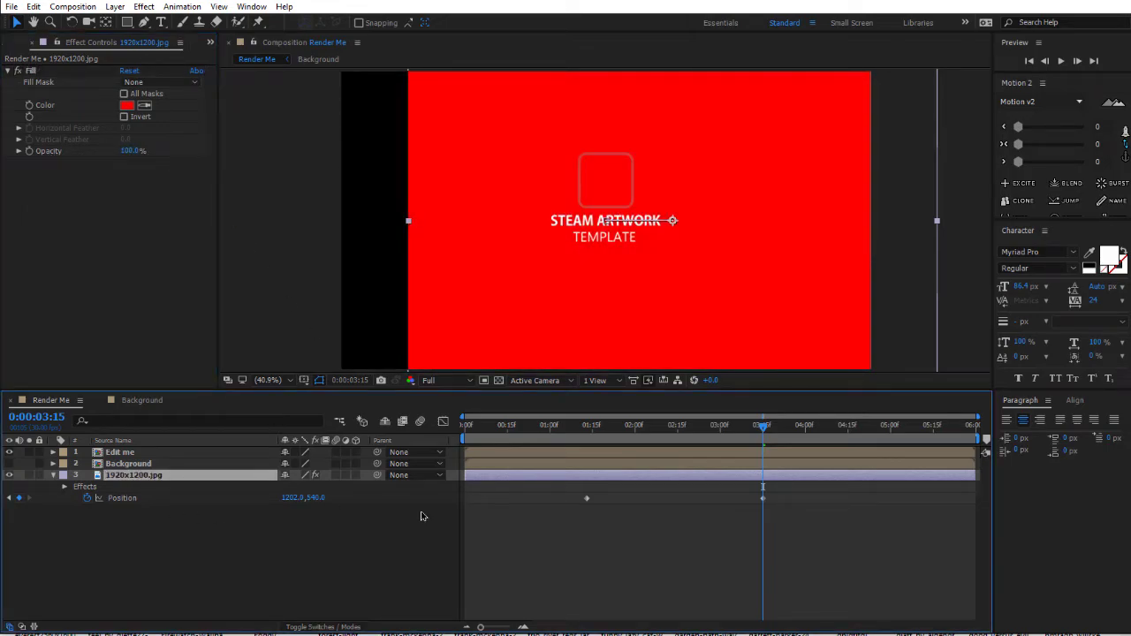
pyautogui.click(173, 556)
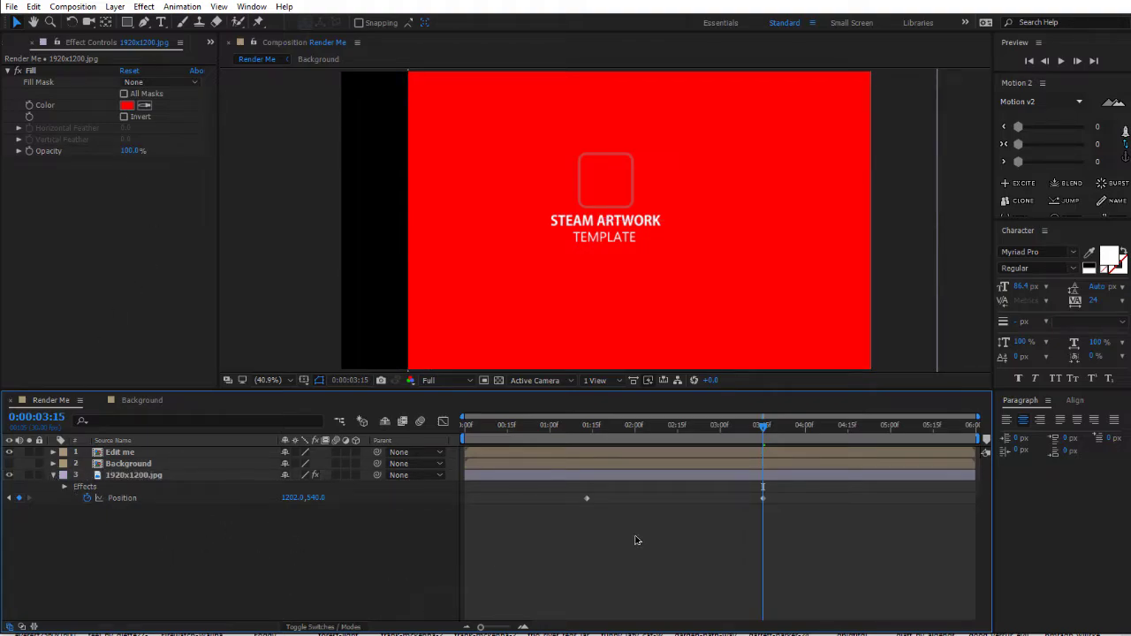
# Step: Select 1920x1200.jpg in the Project panel, open and cancel Replace Footage, and collapse the layer
pyautogui.click(7, 48)
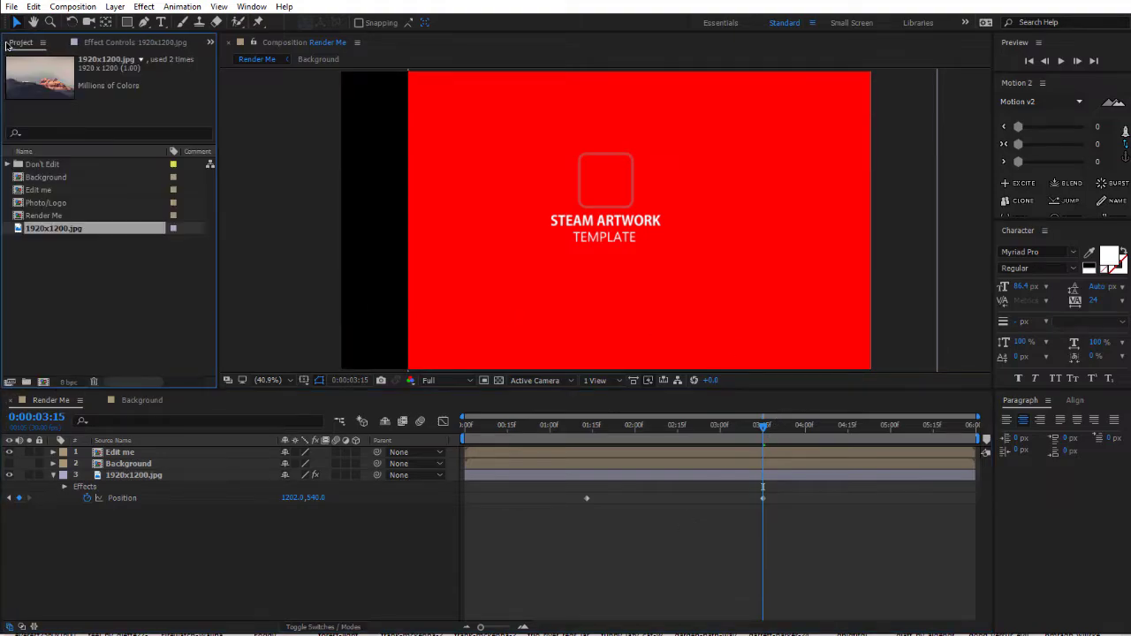
pyautogui.click(121, 331)
pyautogui.click(55, 229)
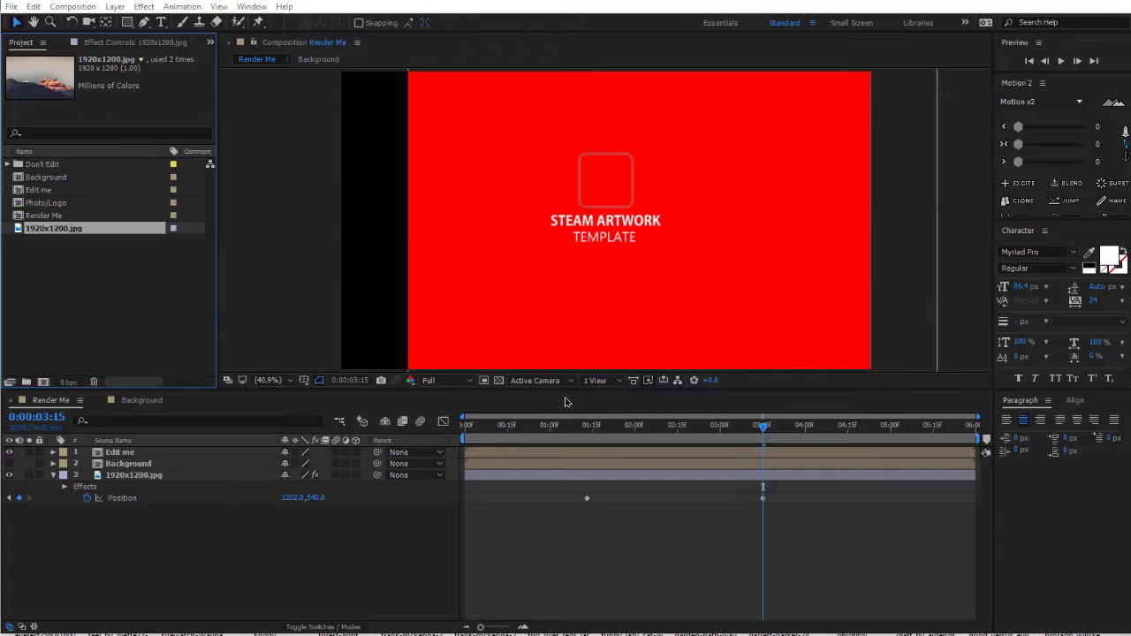
pyautogui.hotkey('ctrl', 'h')
pyautogui.press('Escape')
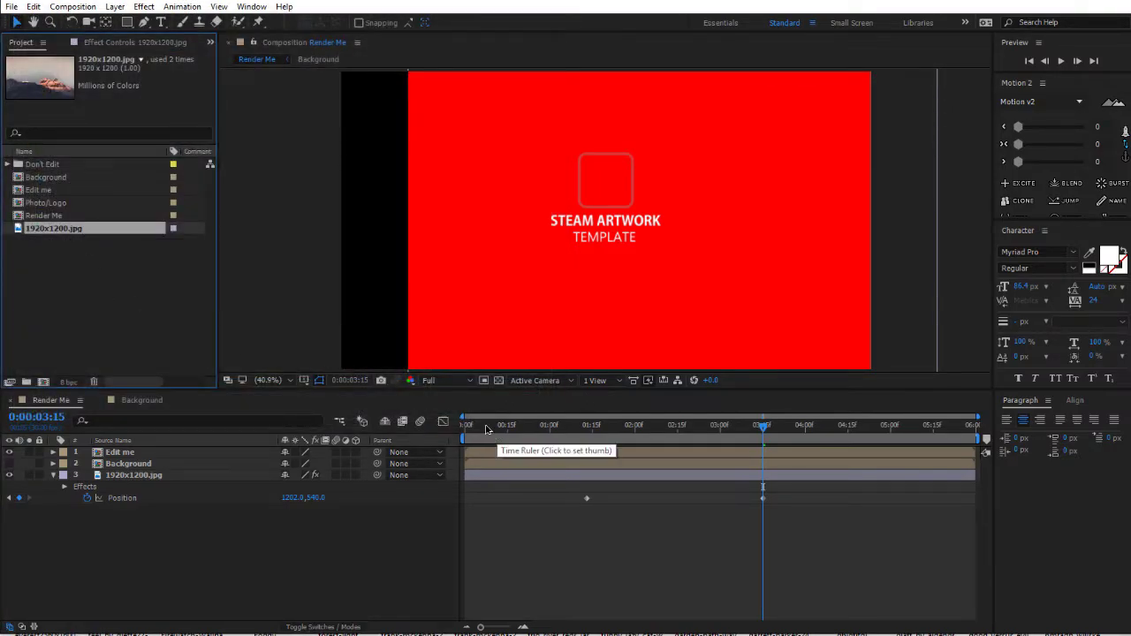
pyautogui.click(52, 476)
# Step: Inspect the Background precomp, then return to Render Me
pyautogui.click(130, 477)
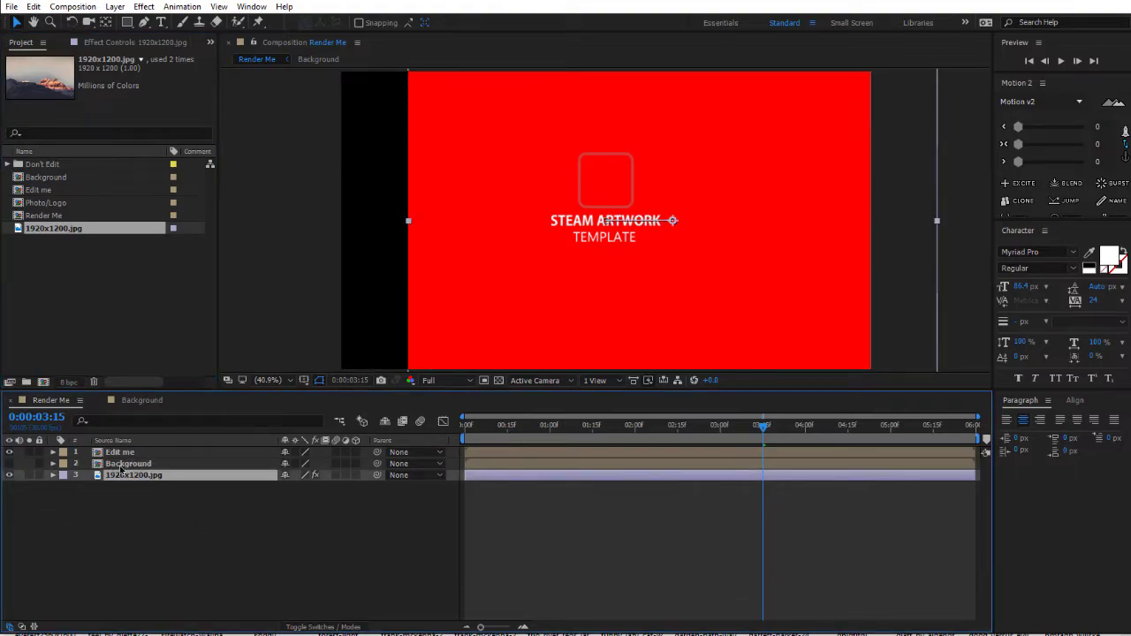
pyautogui.click(129, 464)
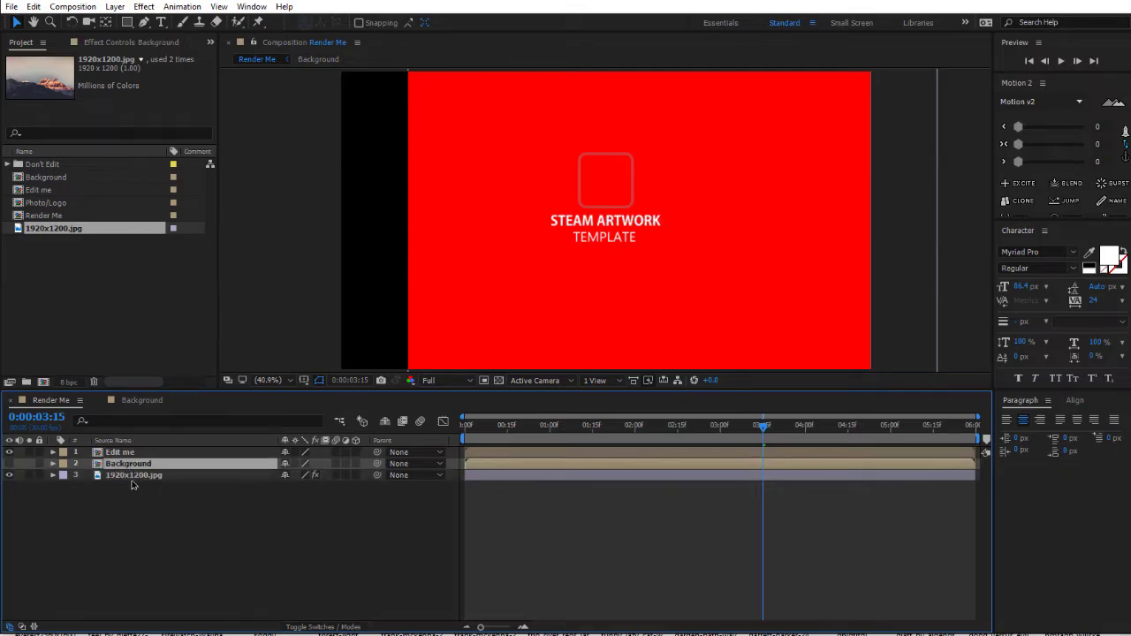
pyautogui.doubleClick(129, 464)
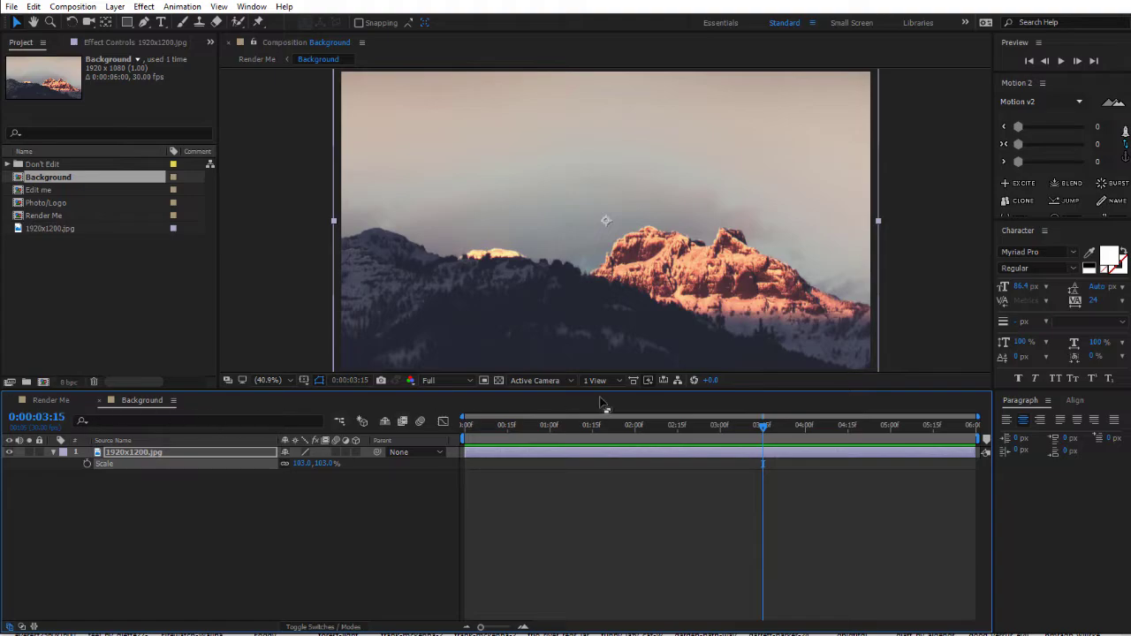
pyautogui.click(62, 402)
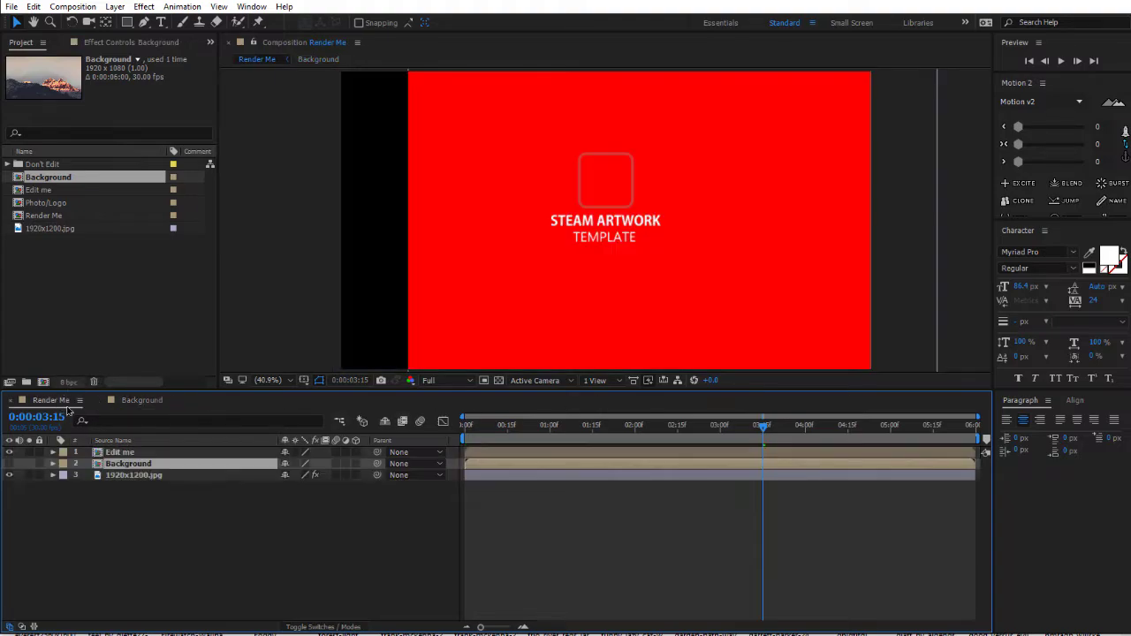
# Step: Delete the red-filled 1920x1200.jpg layer from Render Me and recheck the Background comp
pyautogui.click(137, 476)
pyautogui.press('Delete')
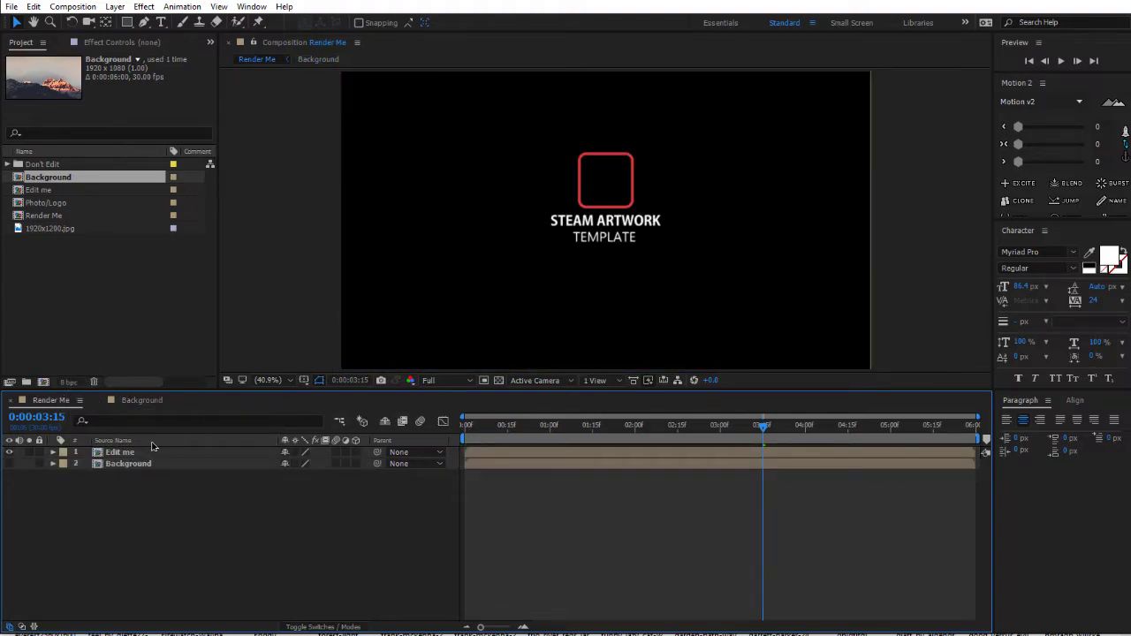
pyautogui.click(132, 400)
pyautogui.press('Return')
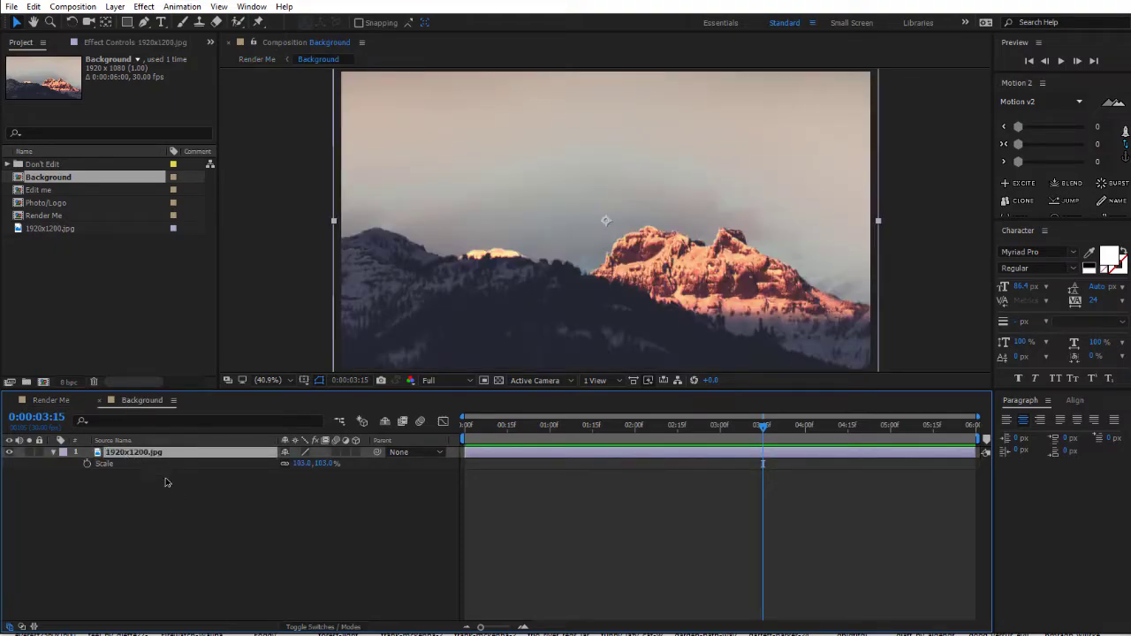
pyautogui.click(51, 401)
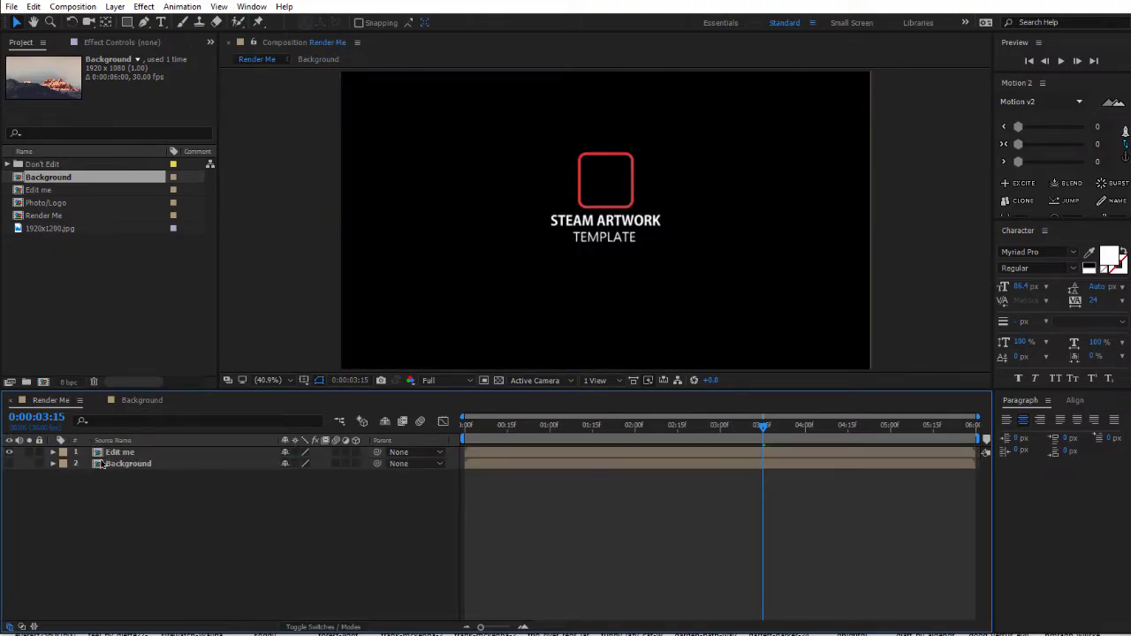
# Step: Open the Edit me precomp, preview the logo animation, and show the Controls layer's effect settings
pyautogui.doubleClick(123, 452)
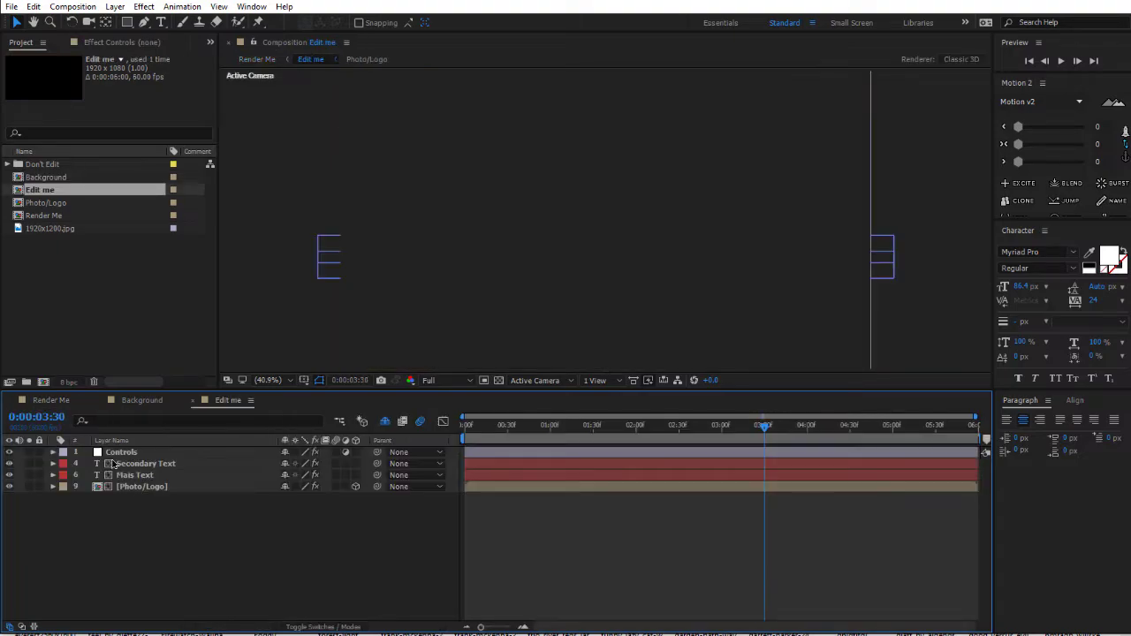
pyautogui.click(512, 428)
pyautogui.press('space')
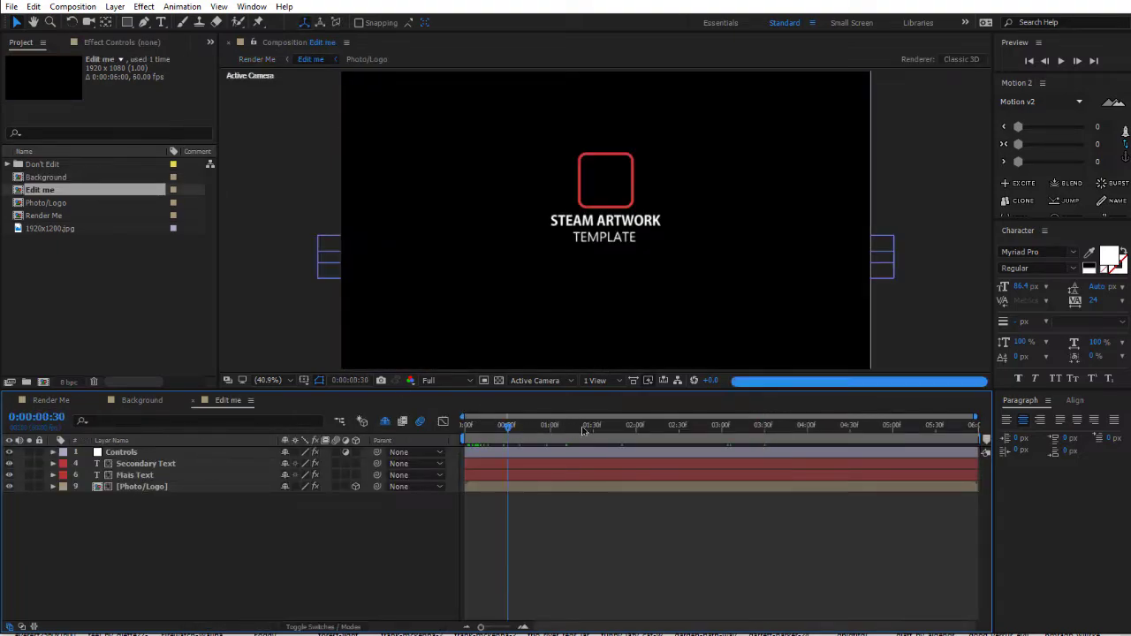
pyautogui.click(128, 455)
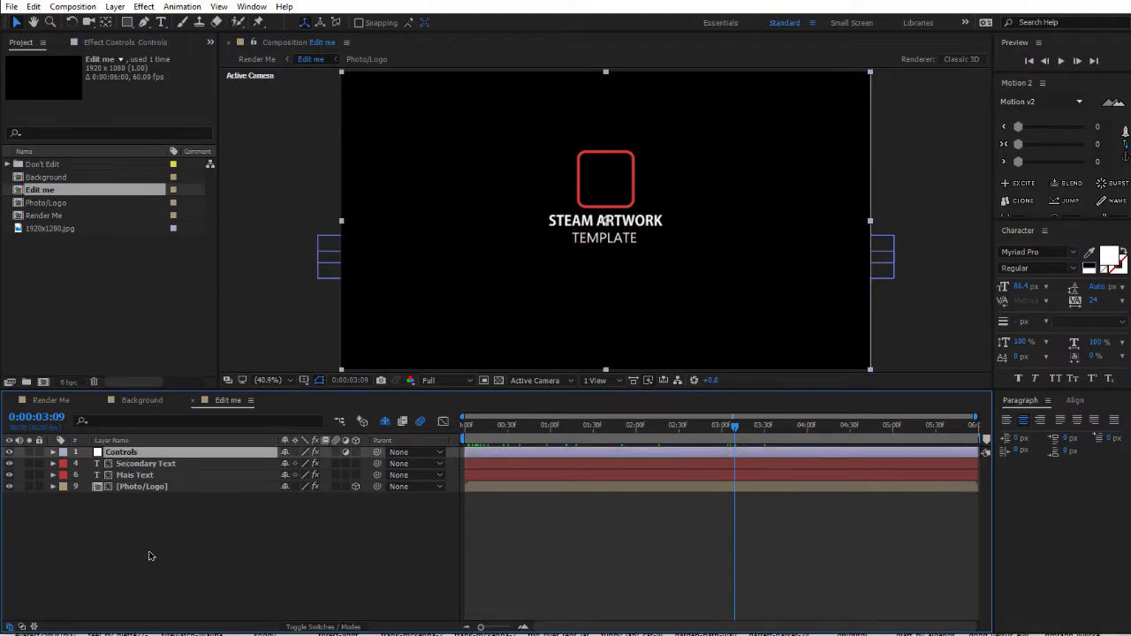
pyautogui.click(9, 452)
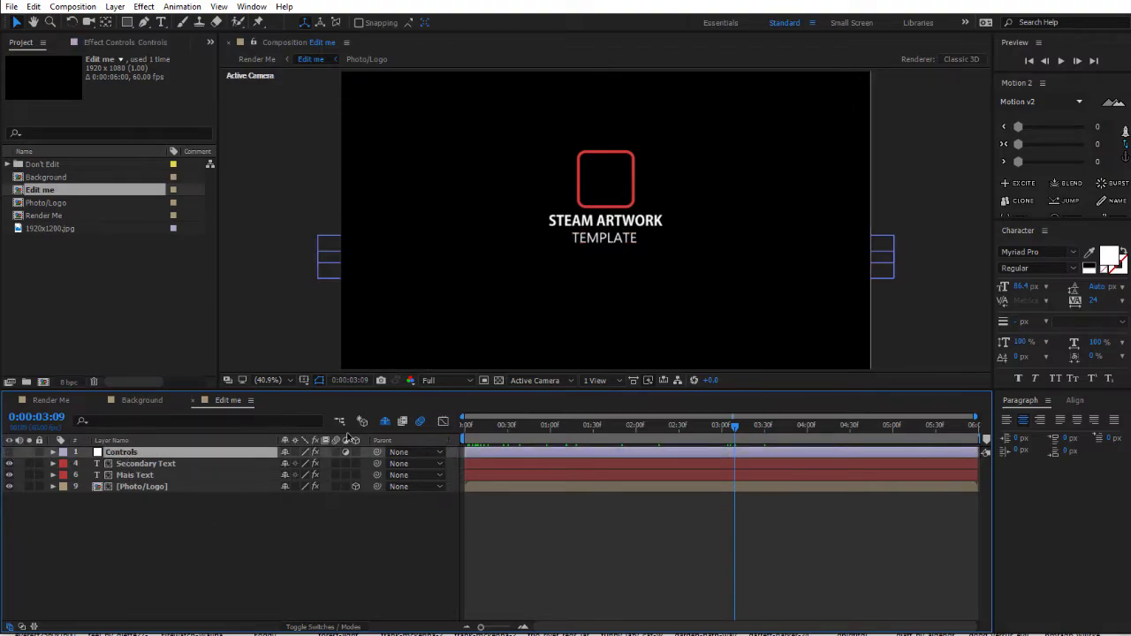
pyautogui.click(113, 48)
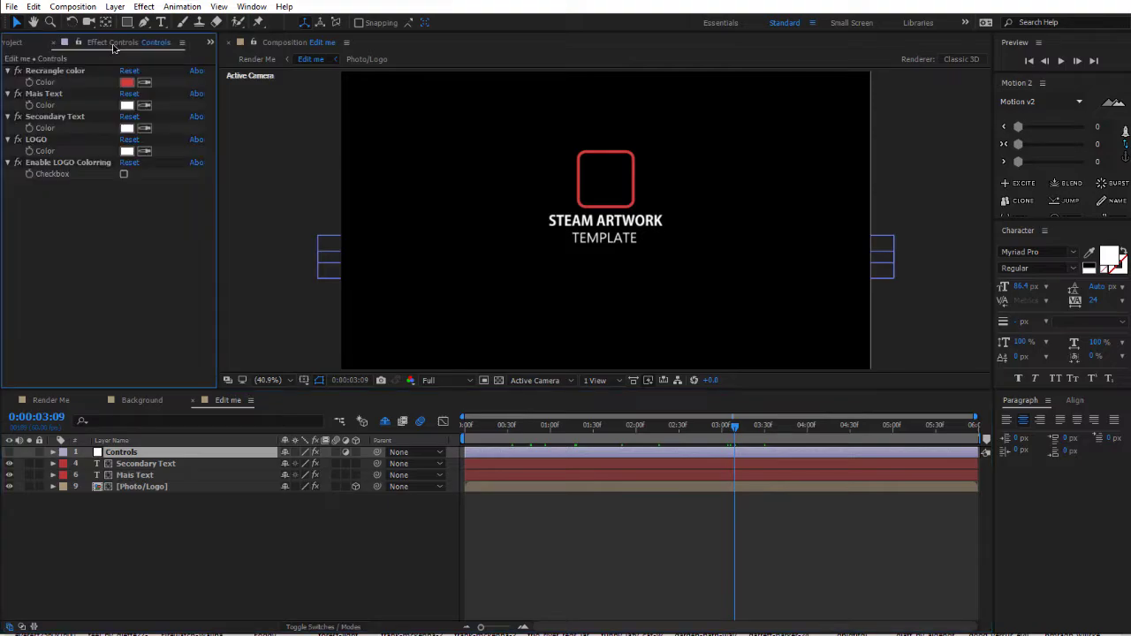
pyautogui.click(257, 6)
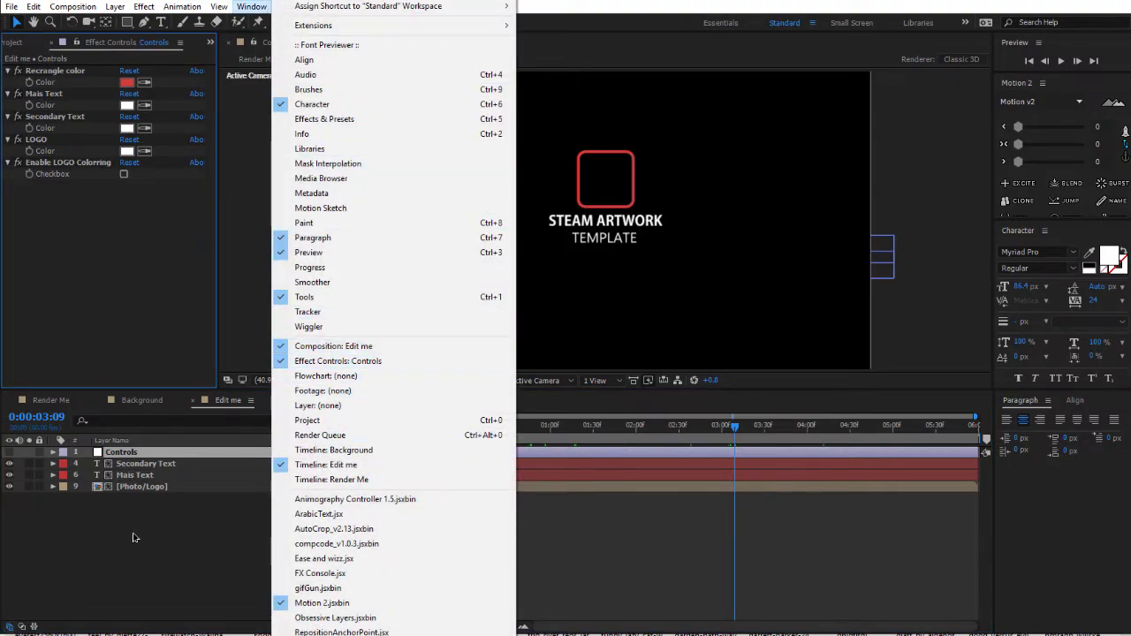
pyautogui.click(336, 464)
pyautogui.click(122, 452)
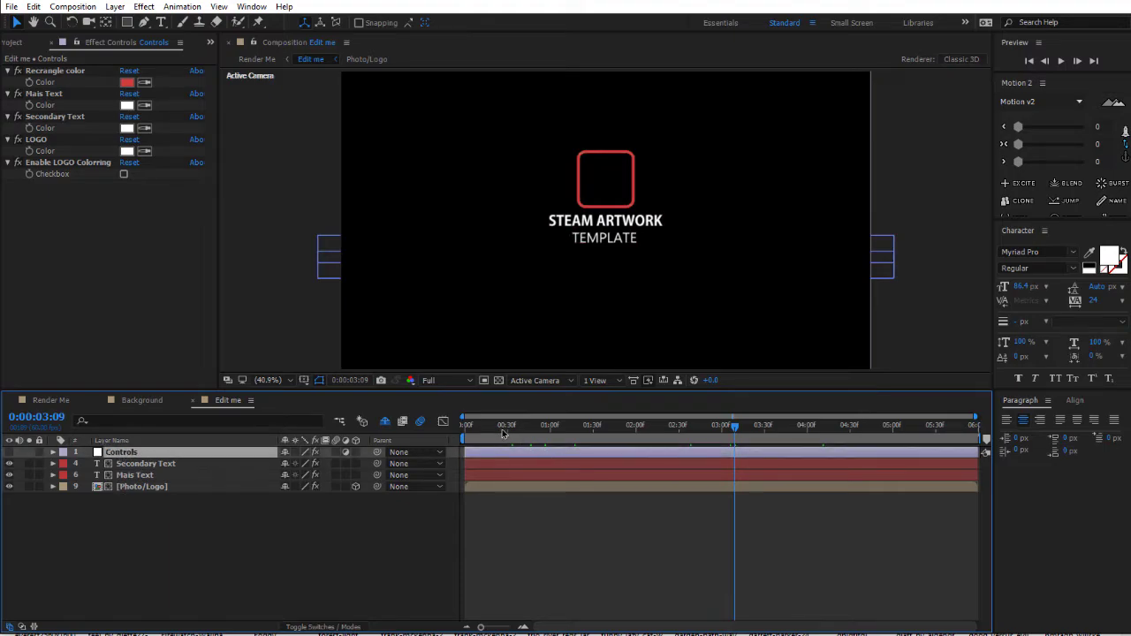
pyautogui.press('Home')
pyautogui.press('space')
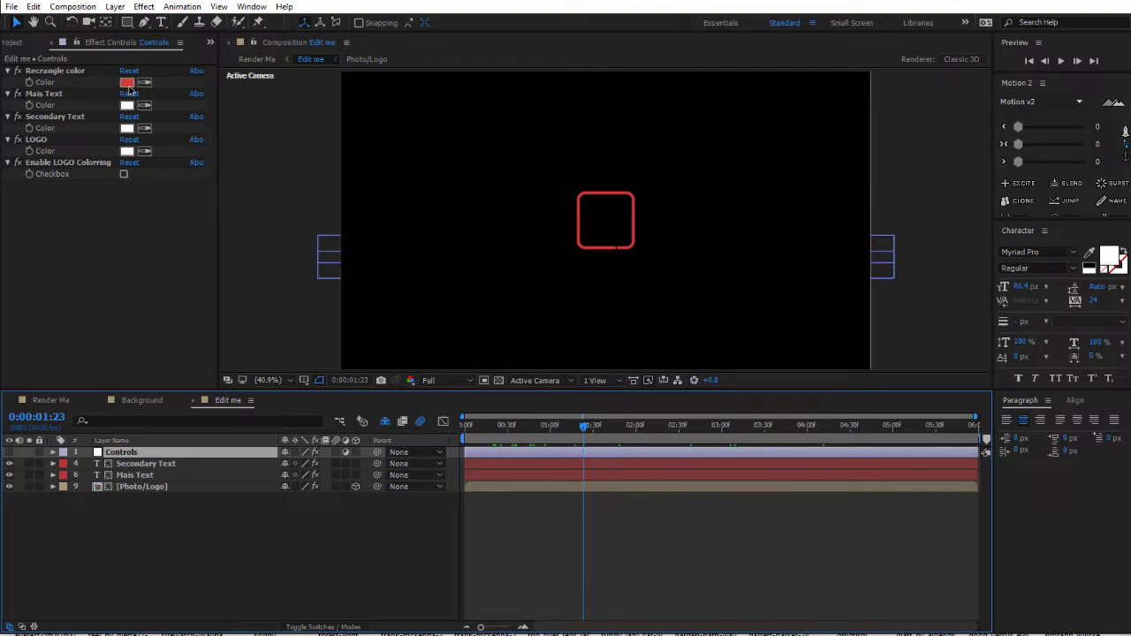
# Step: Set the Rectangle color to dark blue (0A0A43)
pyautogui.click(128, 84)
pyautogui.click(725, 440)
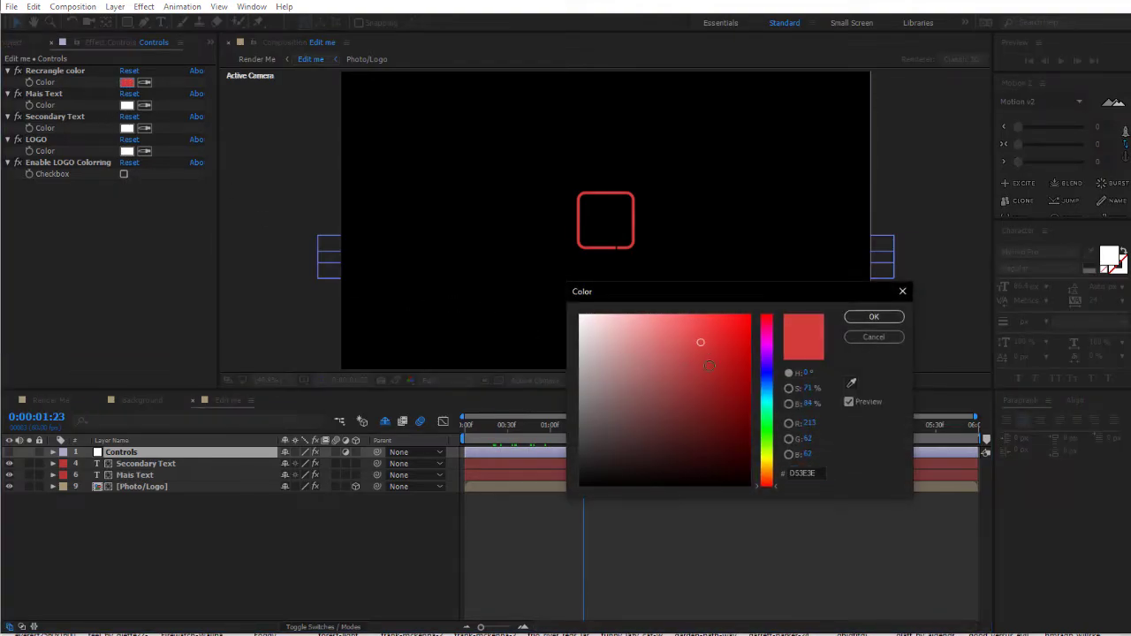
pyautogui.click(759, 366)
pyautogui.click(874, 317)
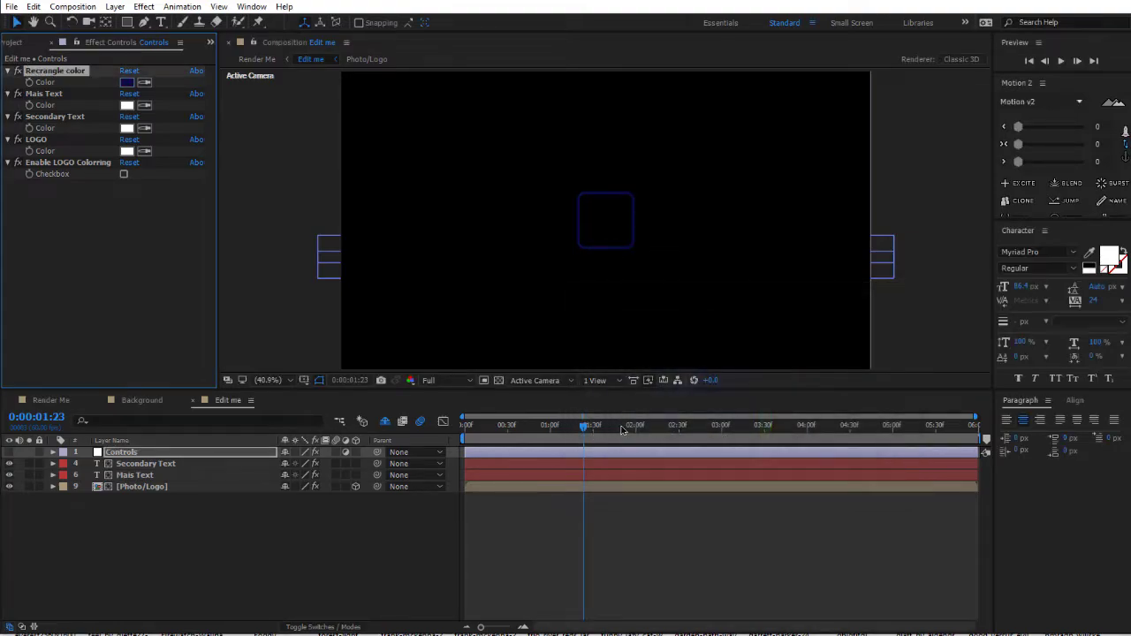
# Step: Try pink for the Mais Text color, cancel to keep it white, and select Secondary Text
pyautogui.click(723, 425)
pyautogui.click(126, 105)
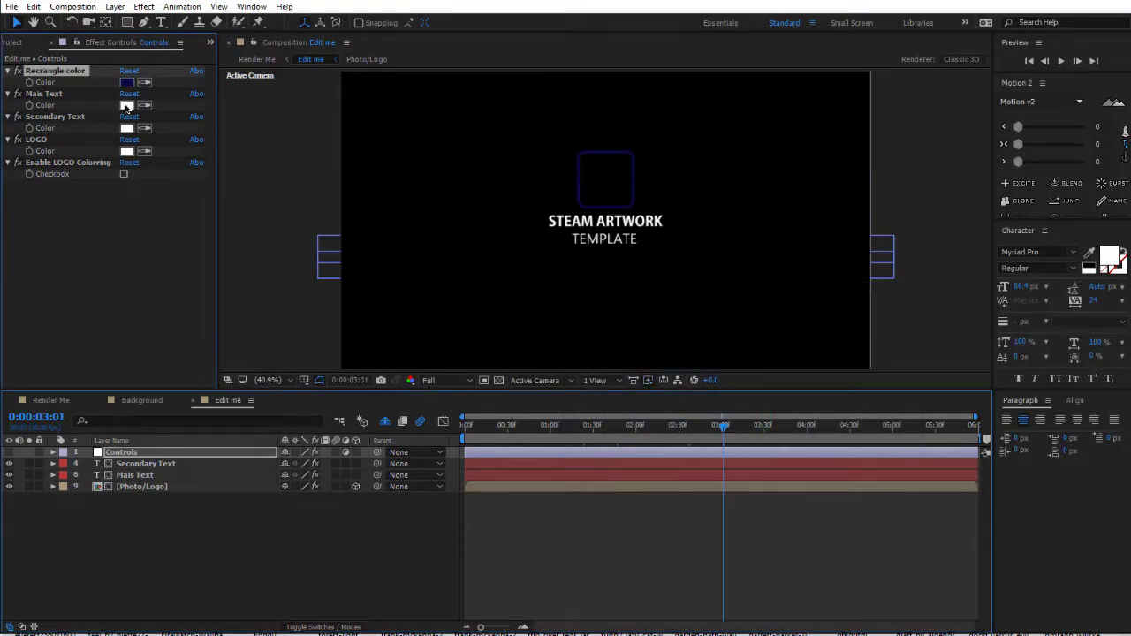
pyautogui.click(638, 341)
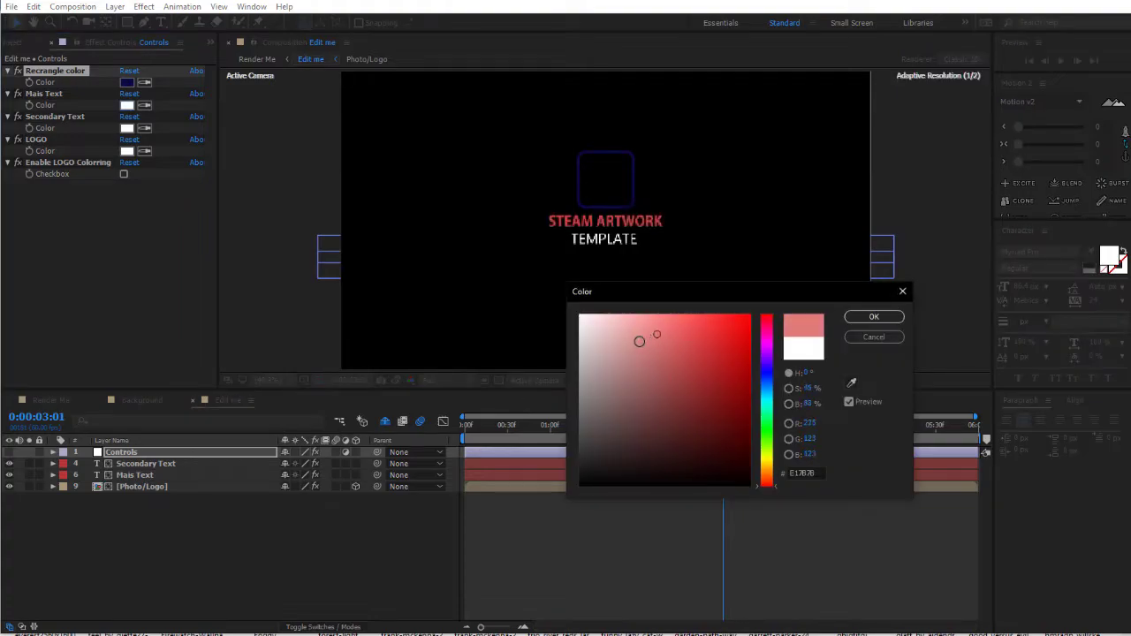
pyautogui.click(882, 336)
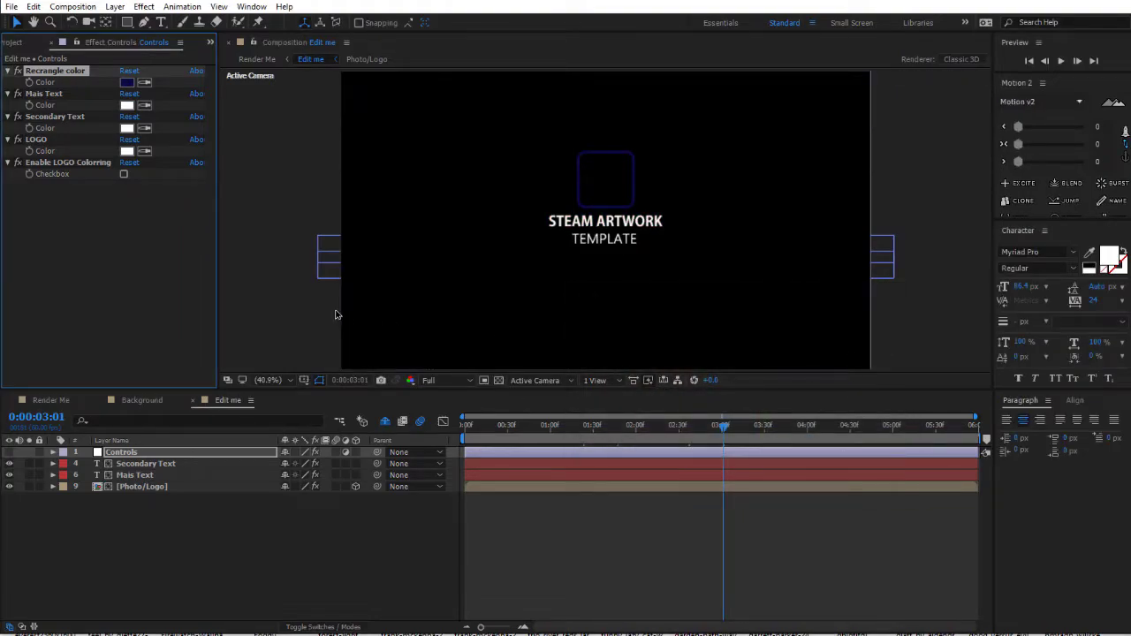
pyautogui.click(137, 463)
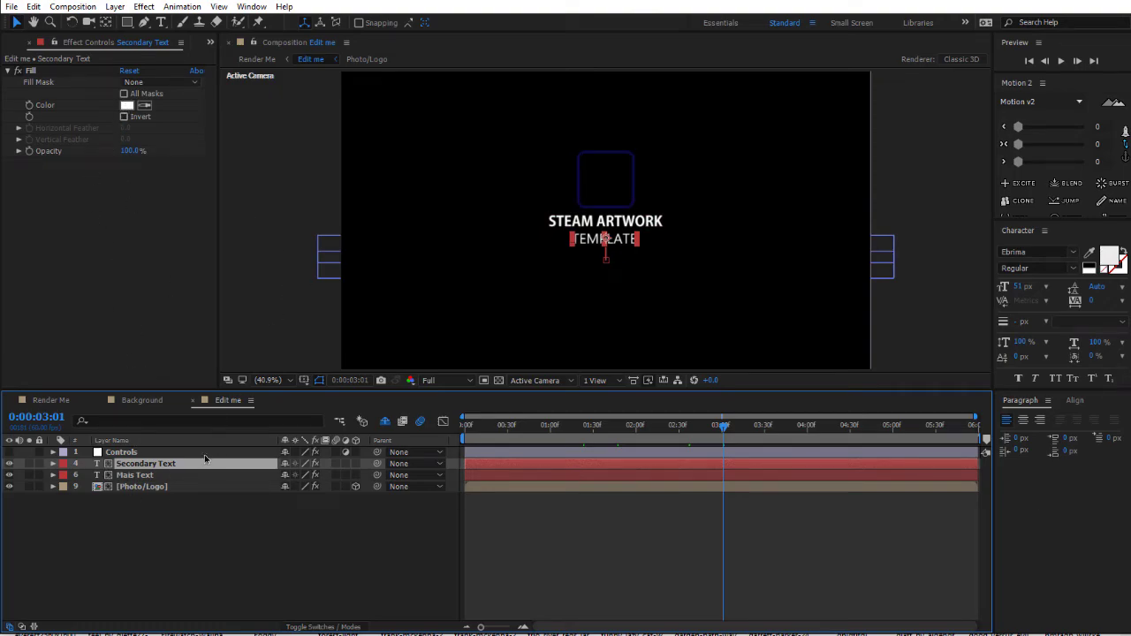
pyautogui.click(143, 477)
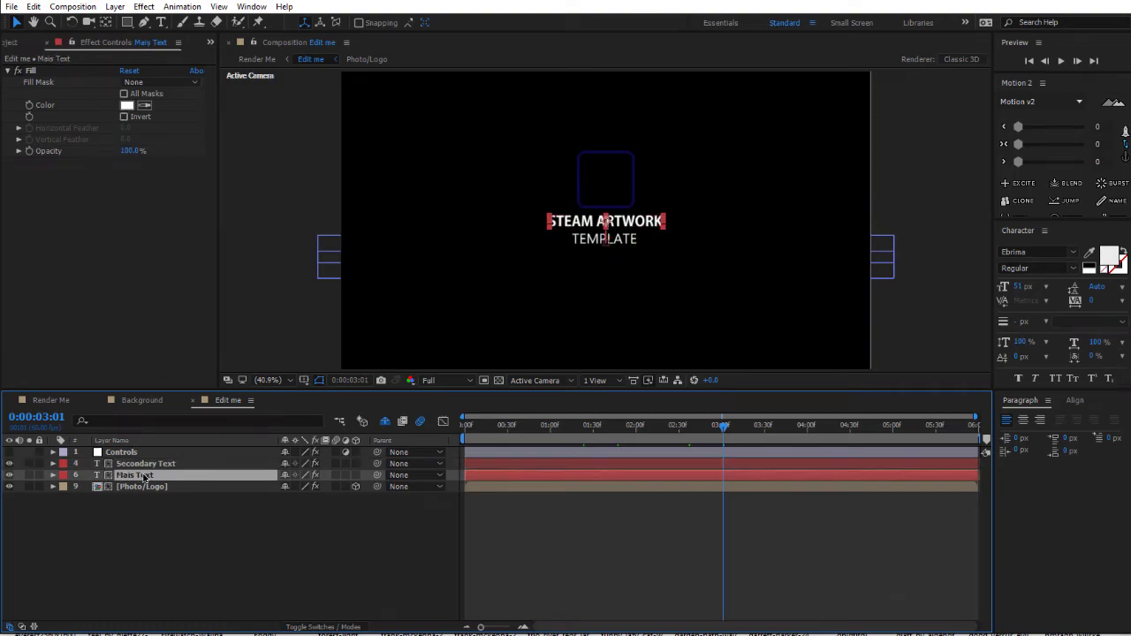
pyautogui.click(384, 423)
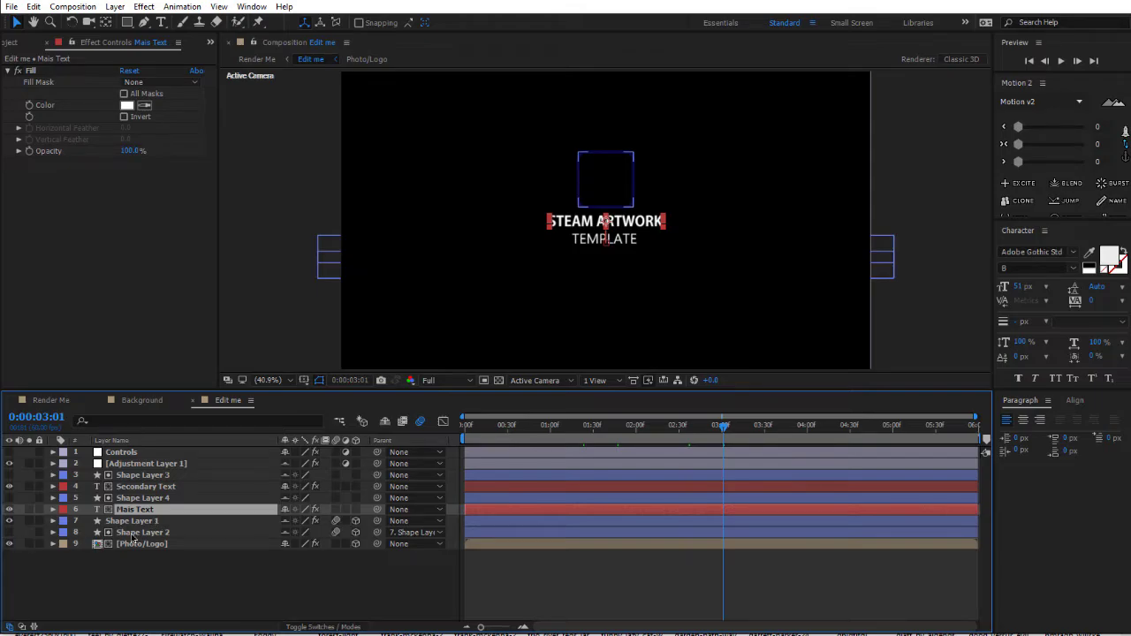
pyautogui.click(132, 533)
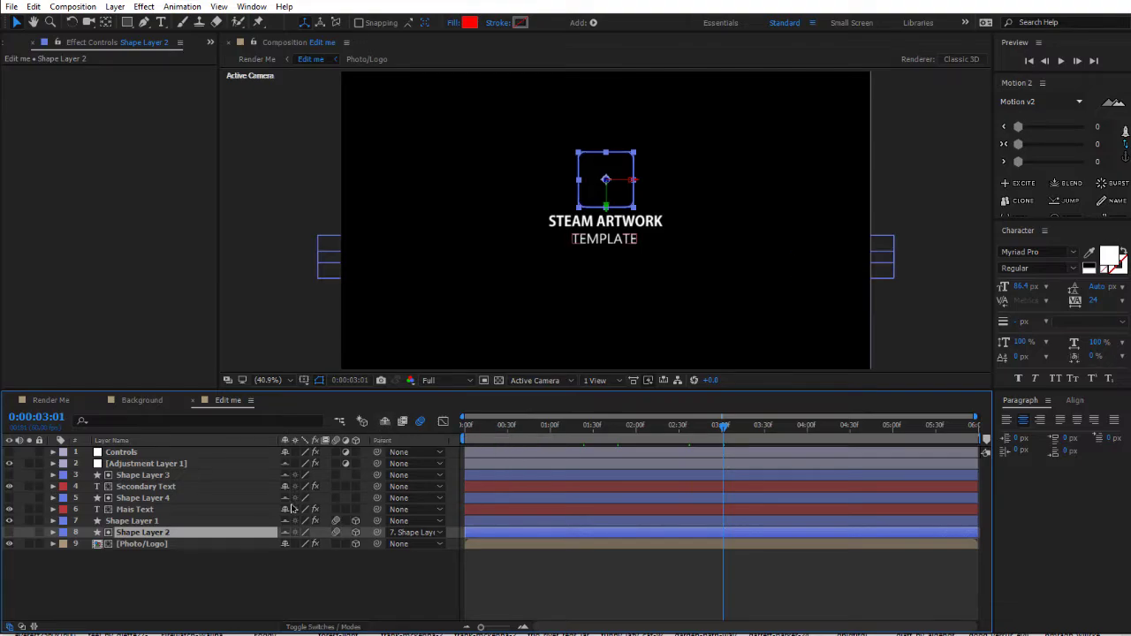
pyautogui.click(385, 422)
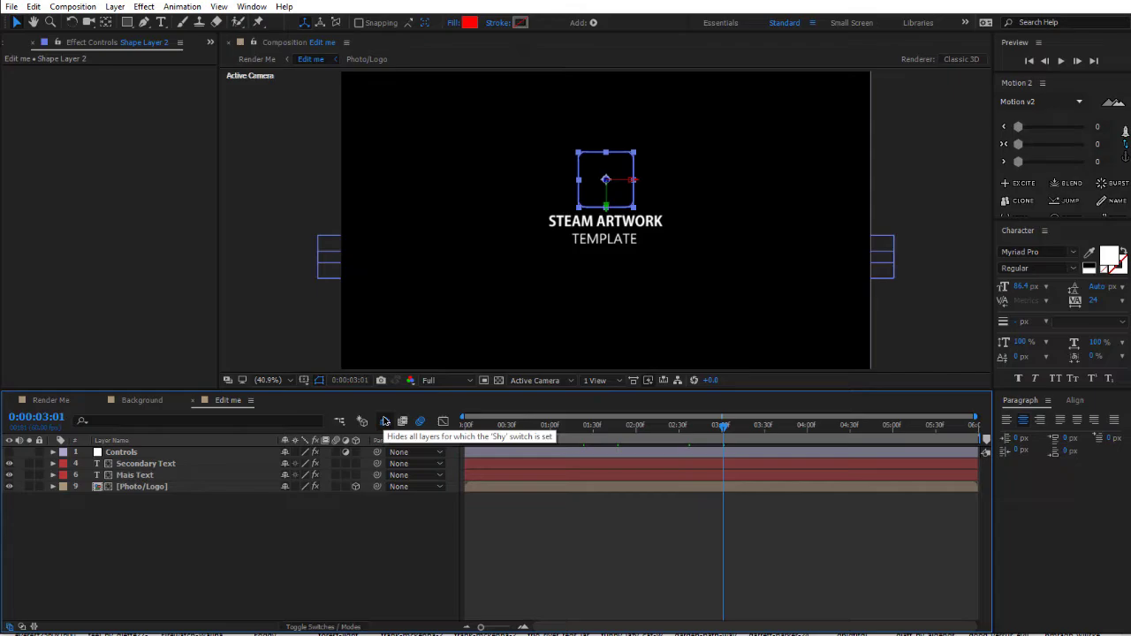
pyautogui.click(385, 421)
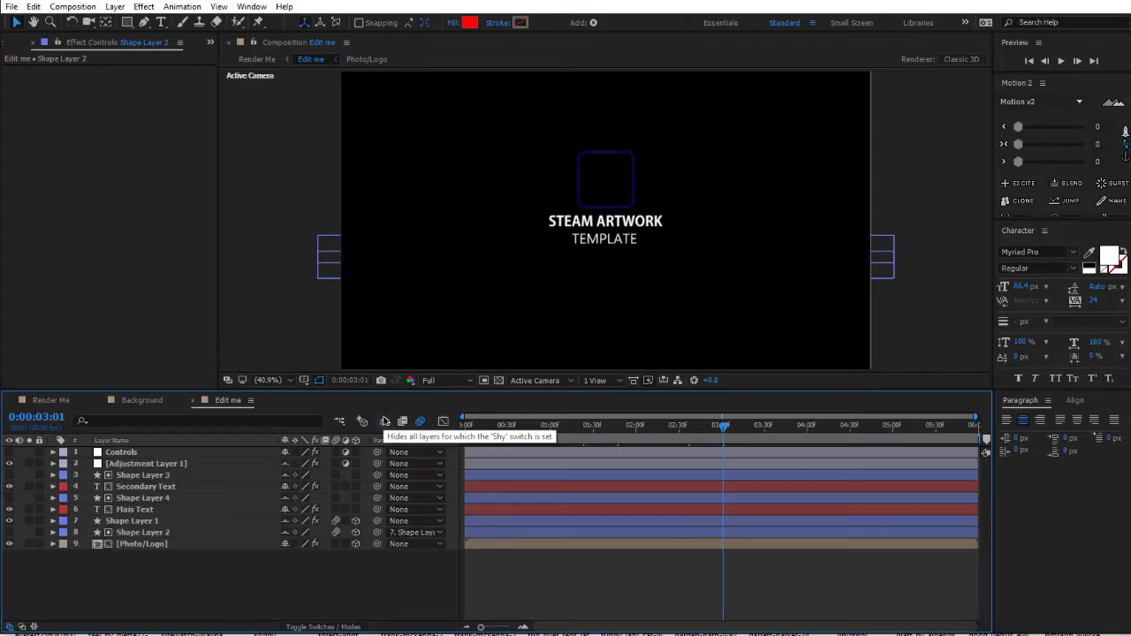
pyautogui.click(386, 421)
pyautogui.click(265, 451)
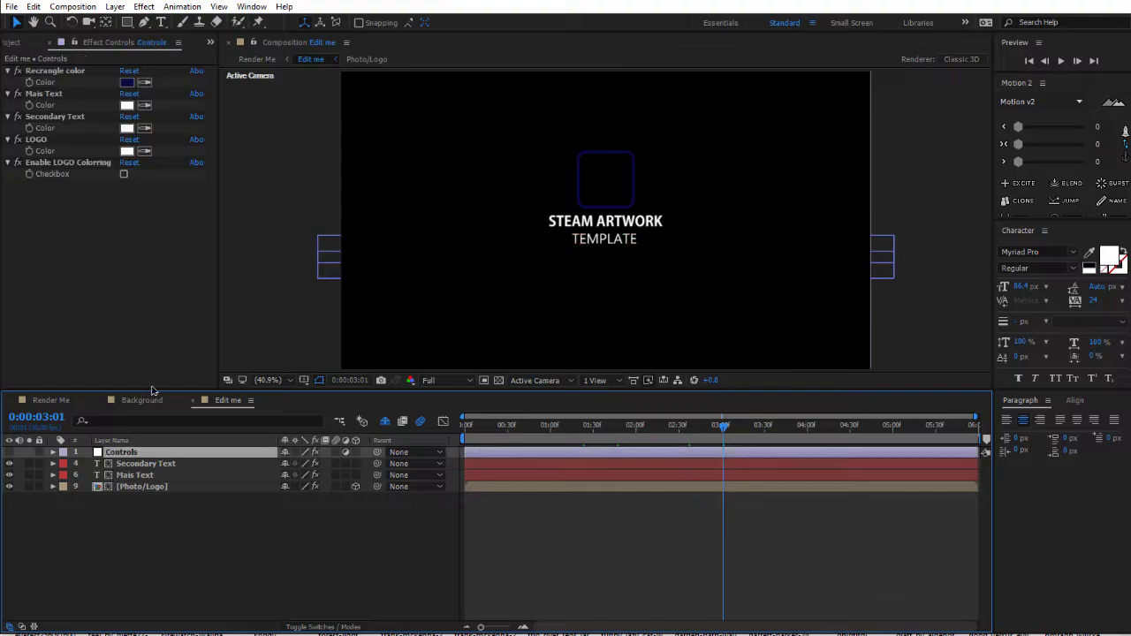
pyautogui.click(135, 464)
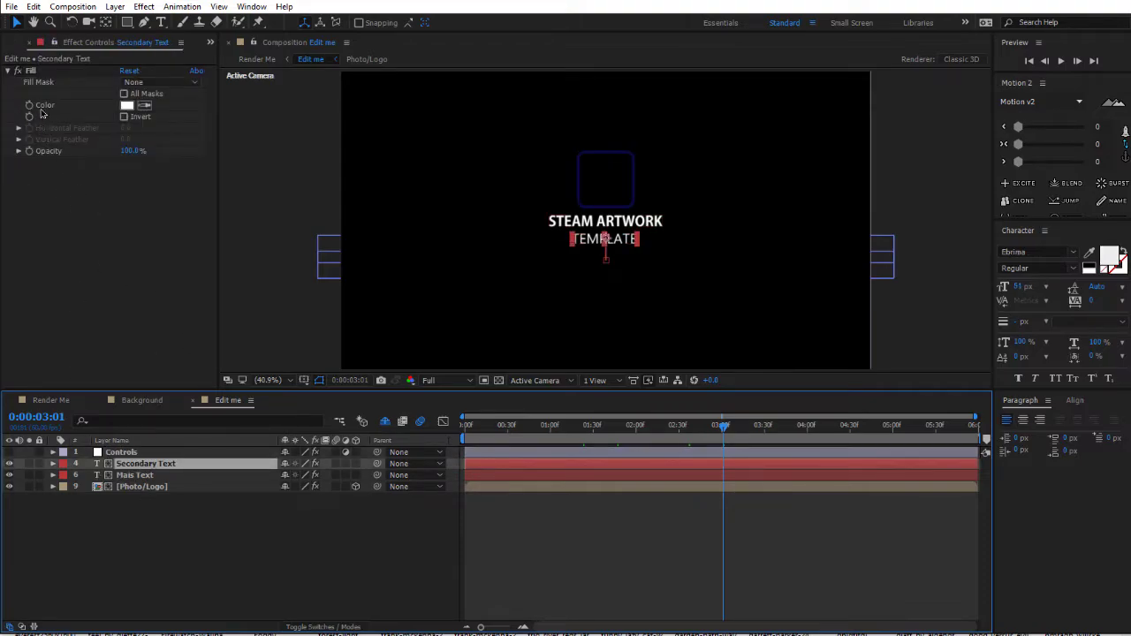
pyautogui.click(152, 594)
pyautogui.rightClick(152, 592)
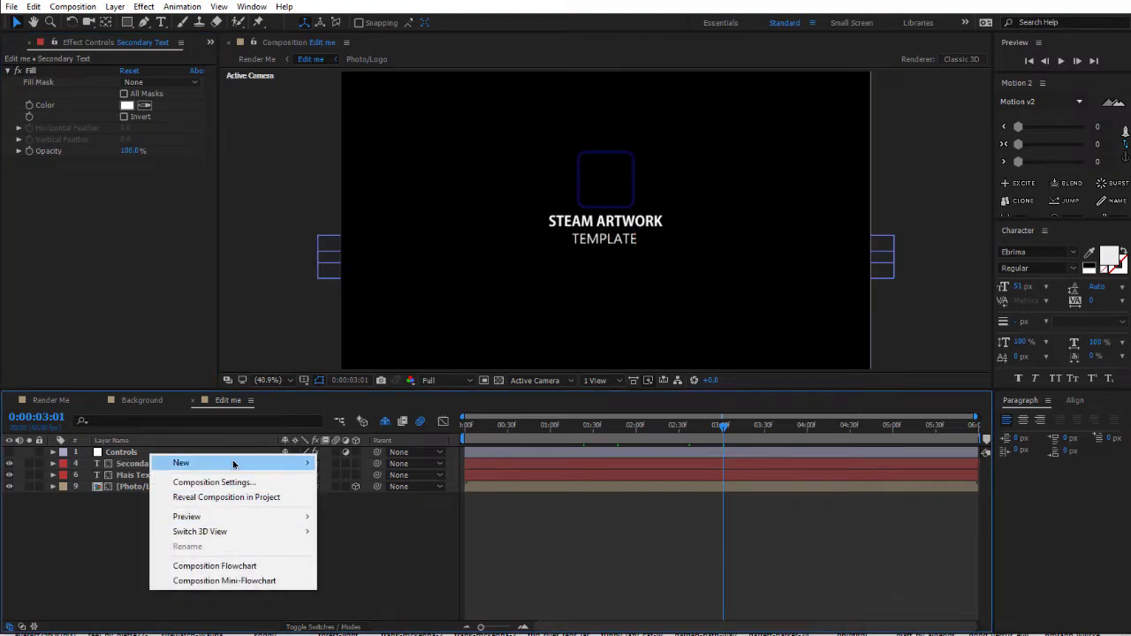
pyautogui.moveTo(248, 460)
pyautogui.click(389, 513)
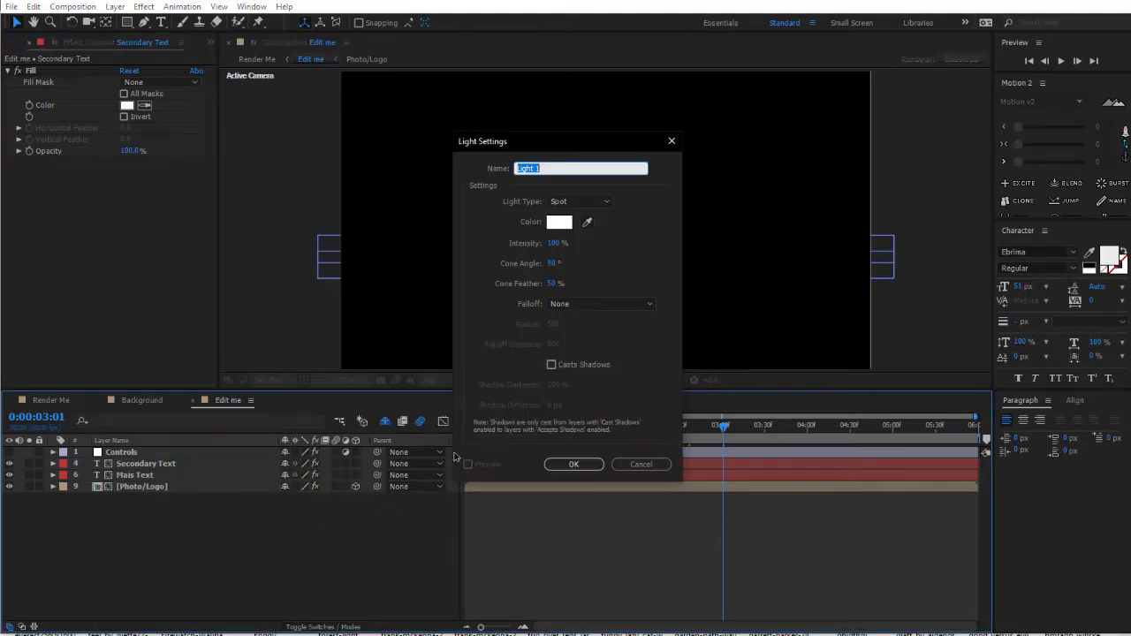
pyautogui.click(640, 464)
pyautogui.rightClick(157, 572)
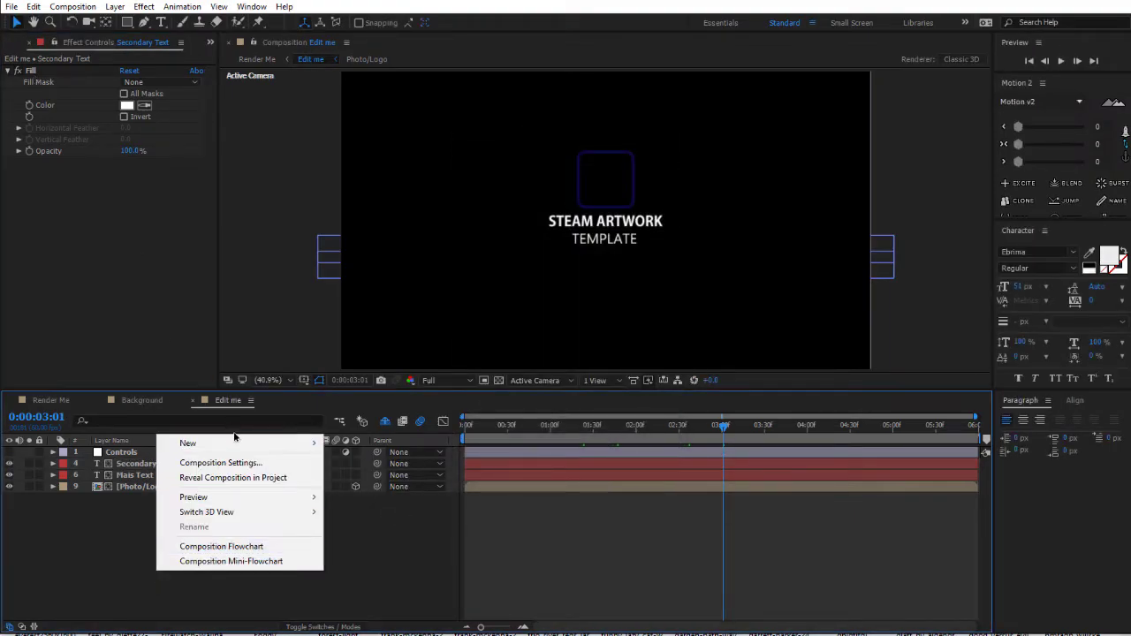
pyautogui.moveTo(239, 442)
pyautogui.click(391, 478)
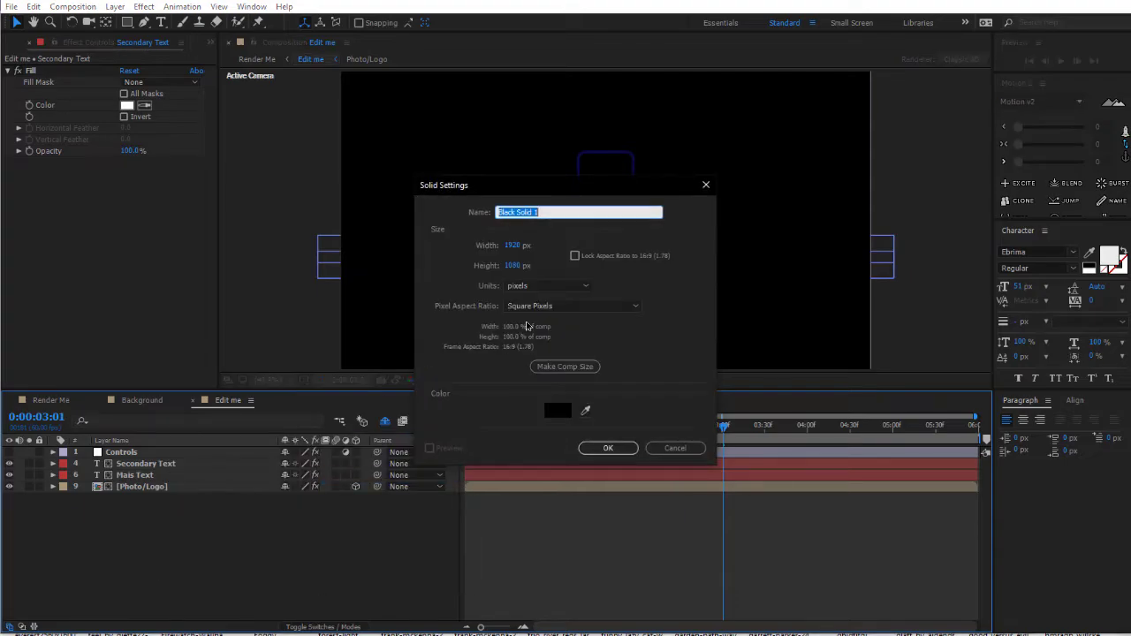
pyautogui.click(555, 410)
pyautogui.click(700, 330)
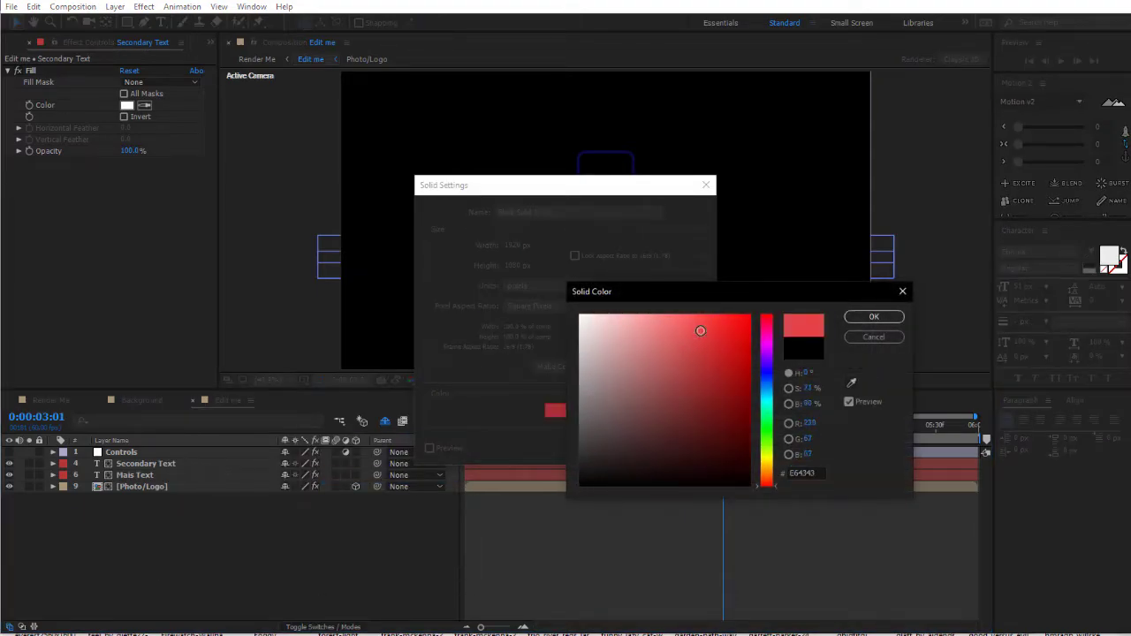
pyautogui.click(770, 386)
pyautogui.click(741, 322)
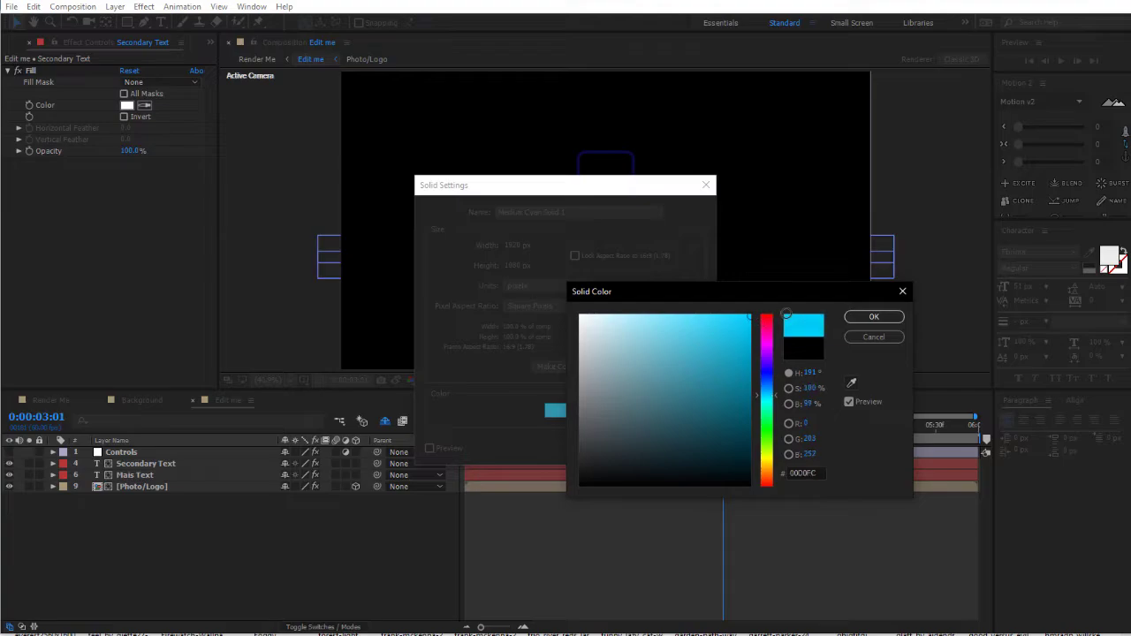
pyautogui.click(873, 316)
pyautogui.click(607, 448)
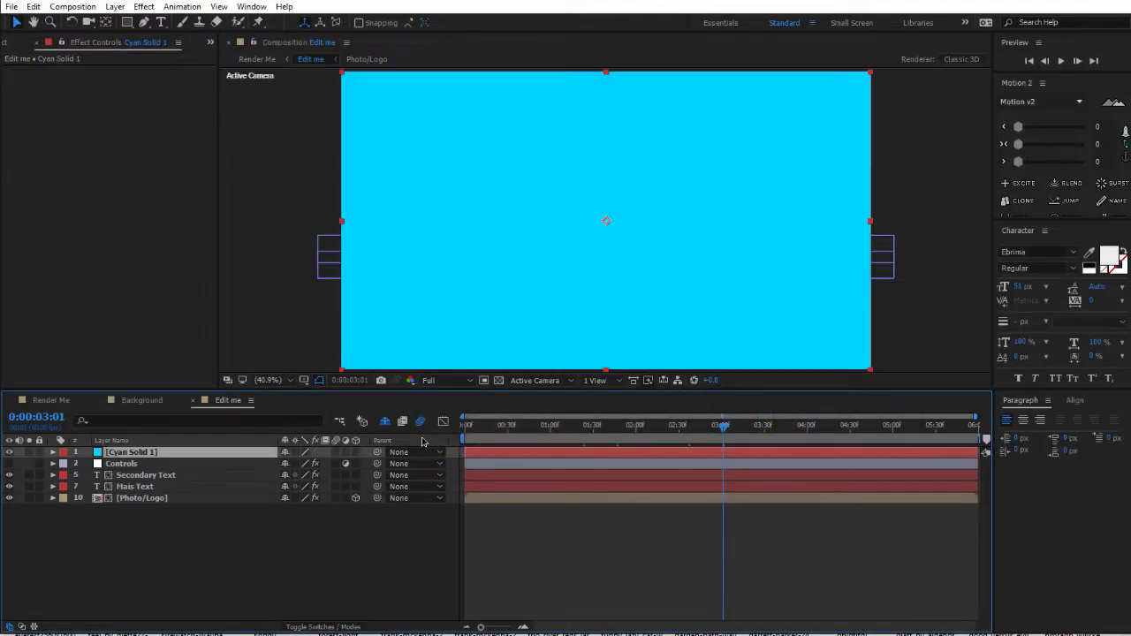
pyautogui.press('s')
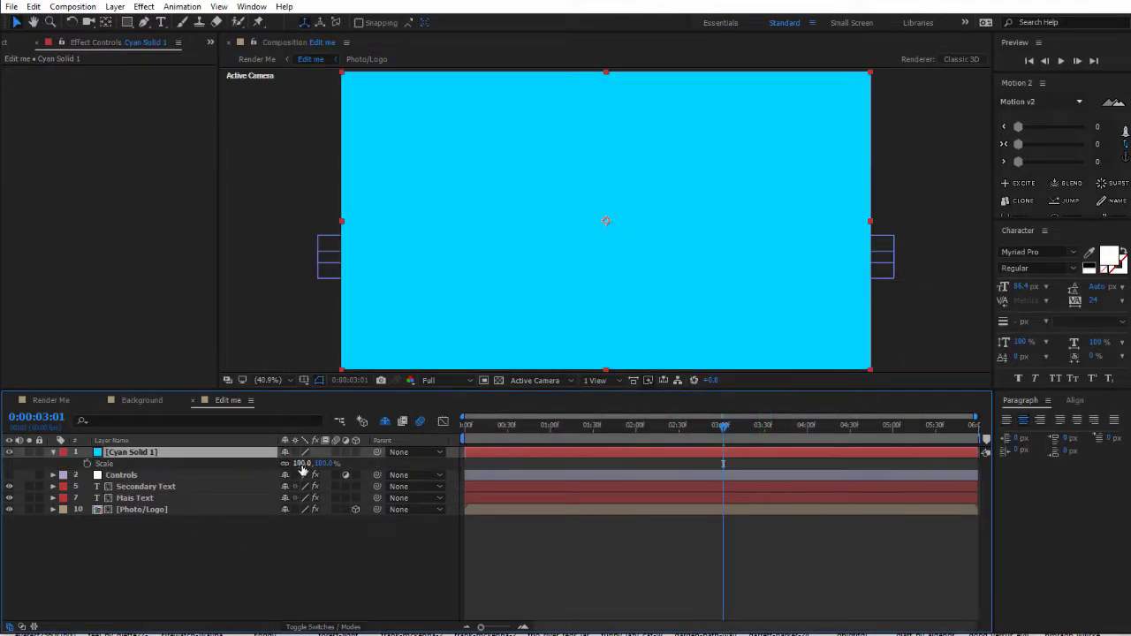
pyautogui.moveTo(300, 463); pyautogui.dragTo(156, 458)
pyautogui.hotkey('ctrl', 'space')
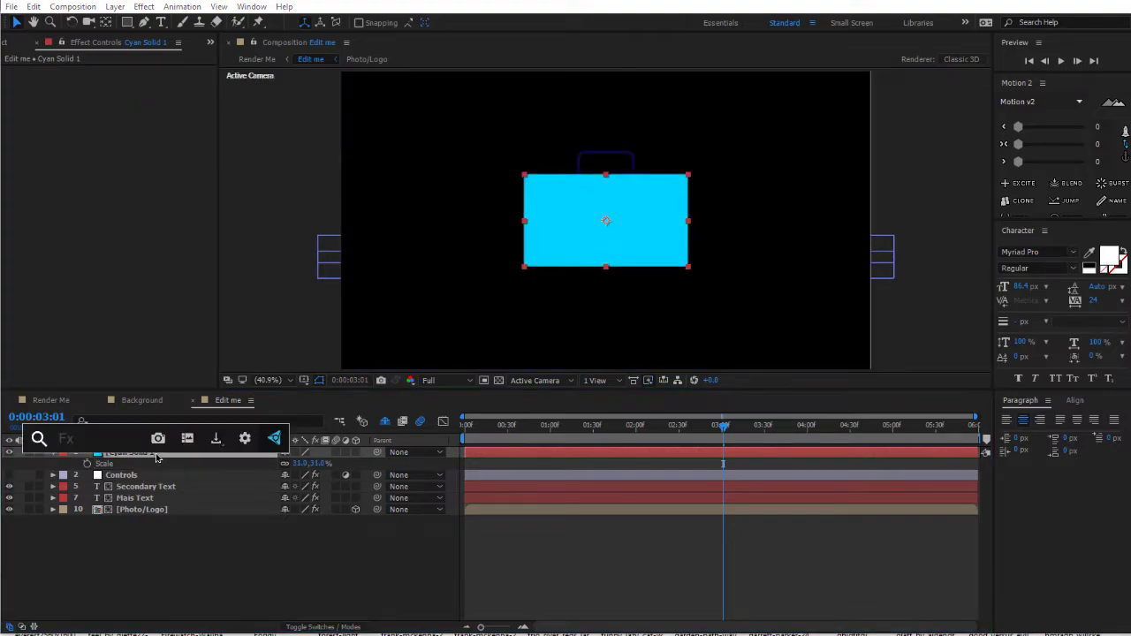
pyautogui.write('fi')
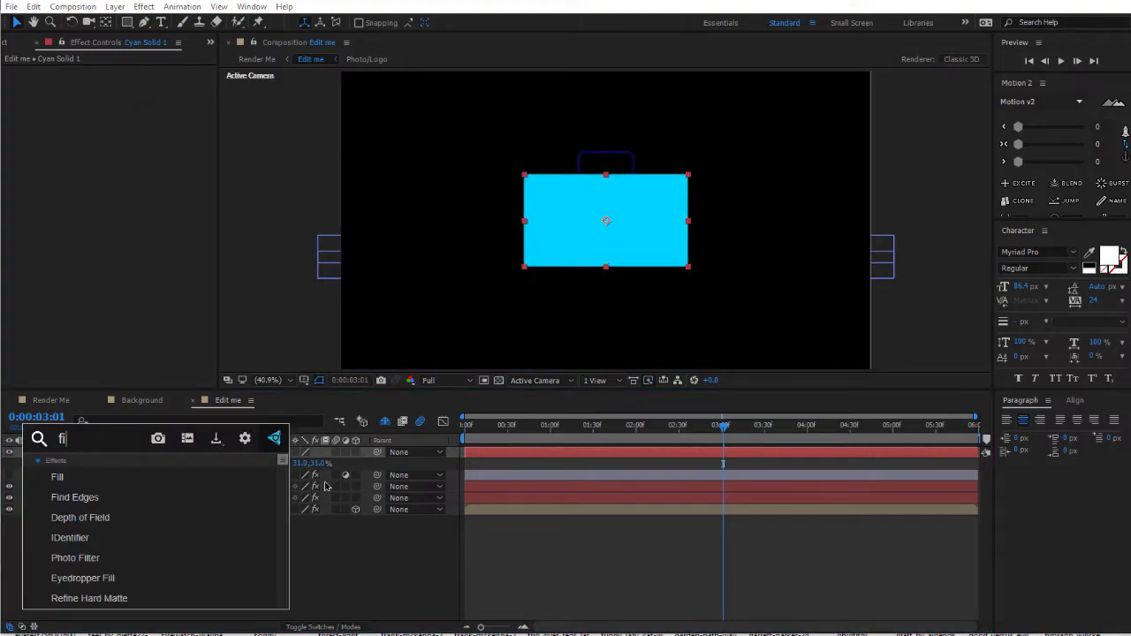
pyautogui.press('Escape')
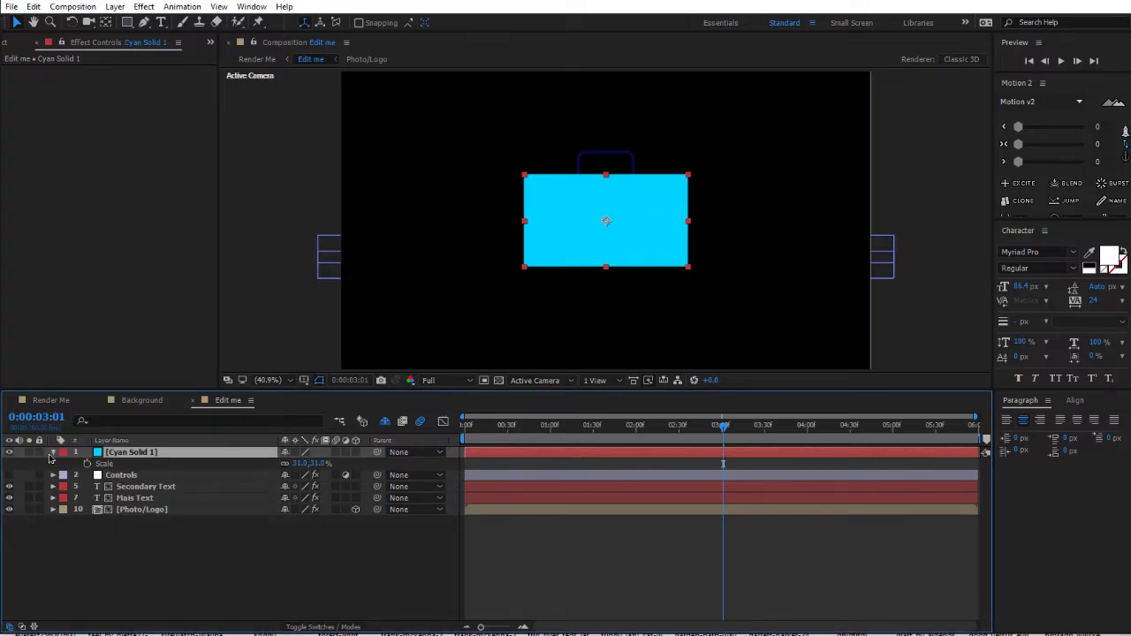
pyautogui.click(53, 453)
pyautogui.click(255, 542)
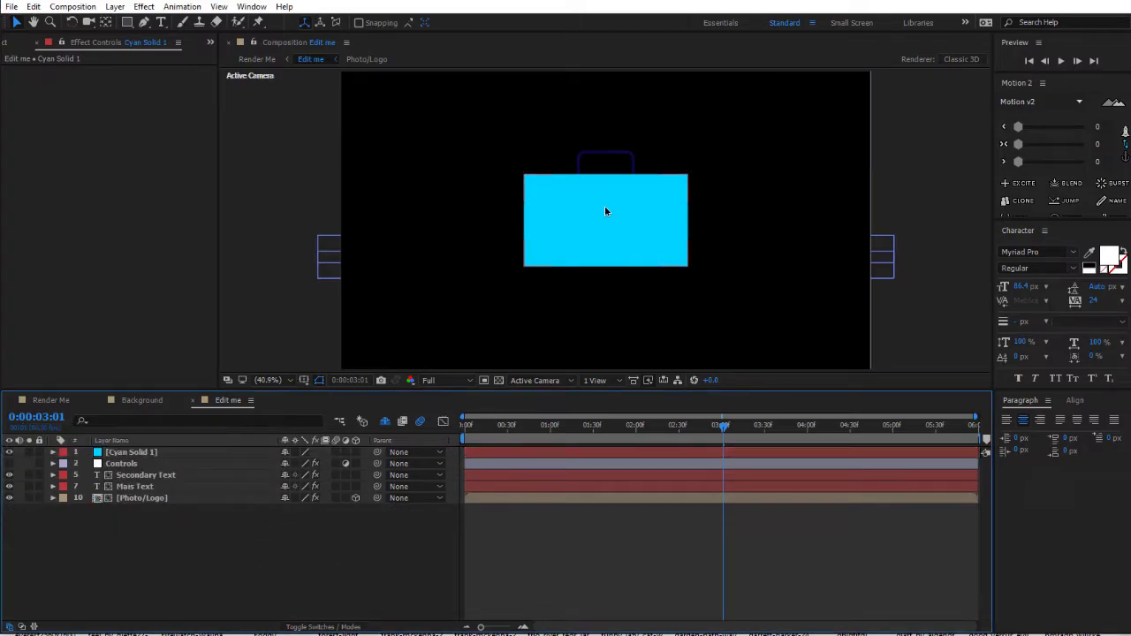
pyautogui.click(128, 453)
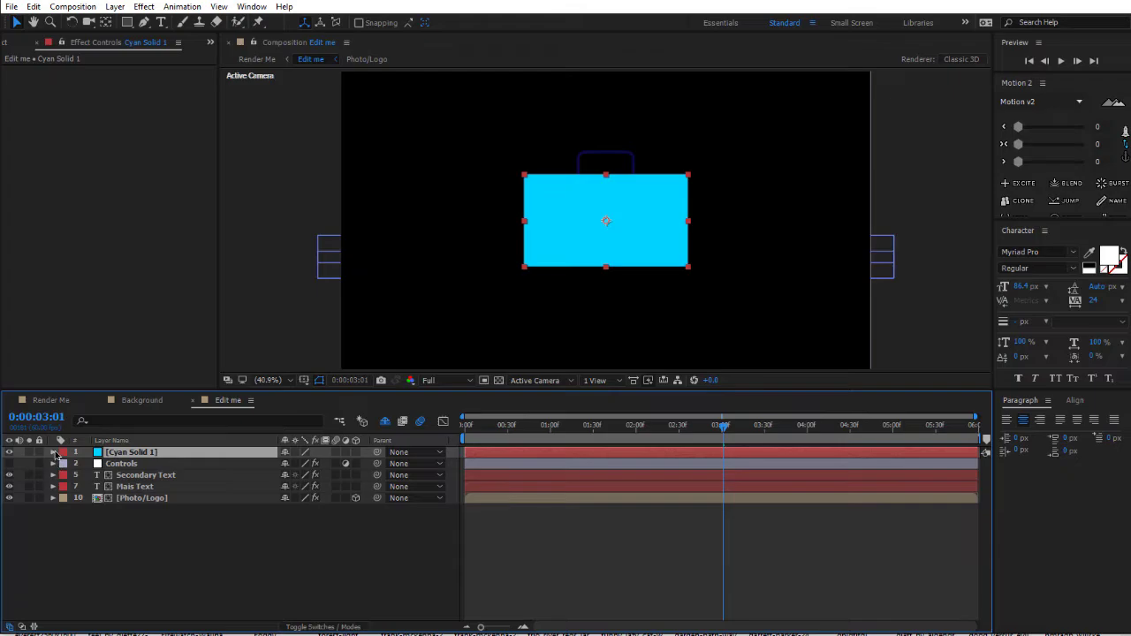
pyautogui.click(53, 453)
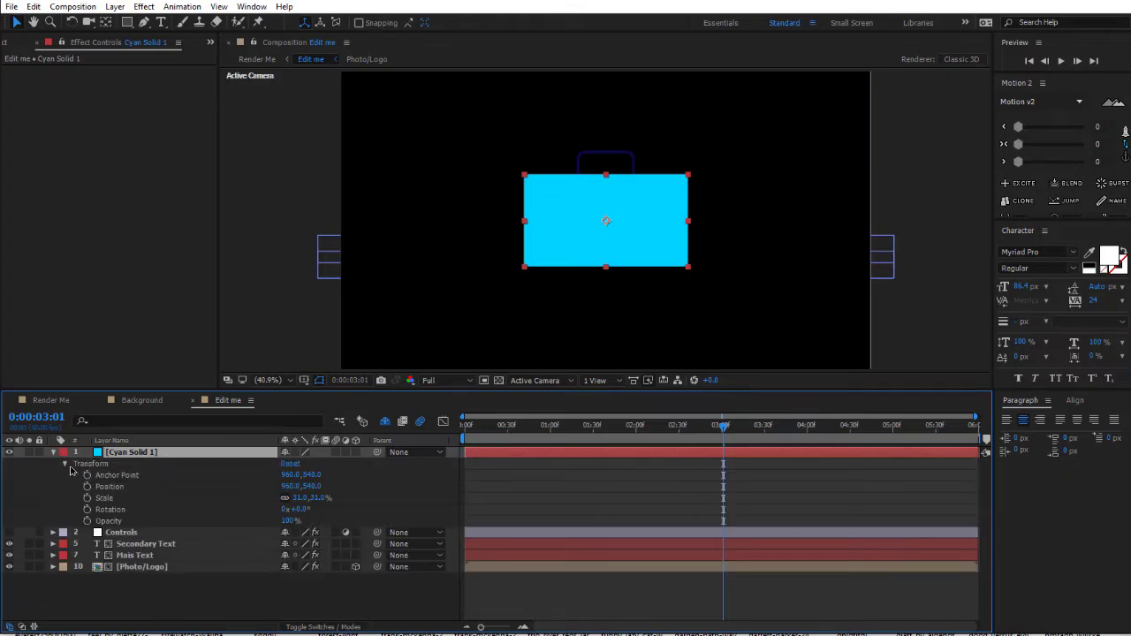
pyautogui.click(65, 465)
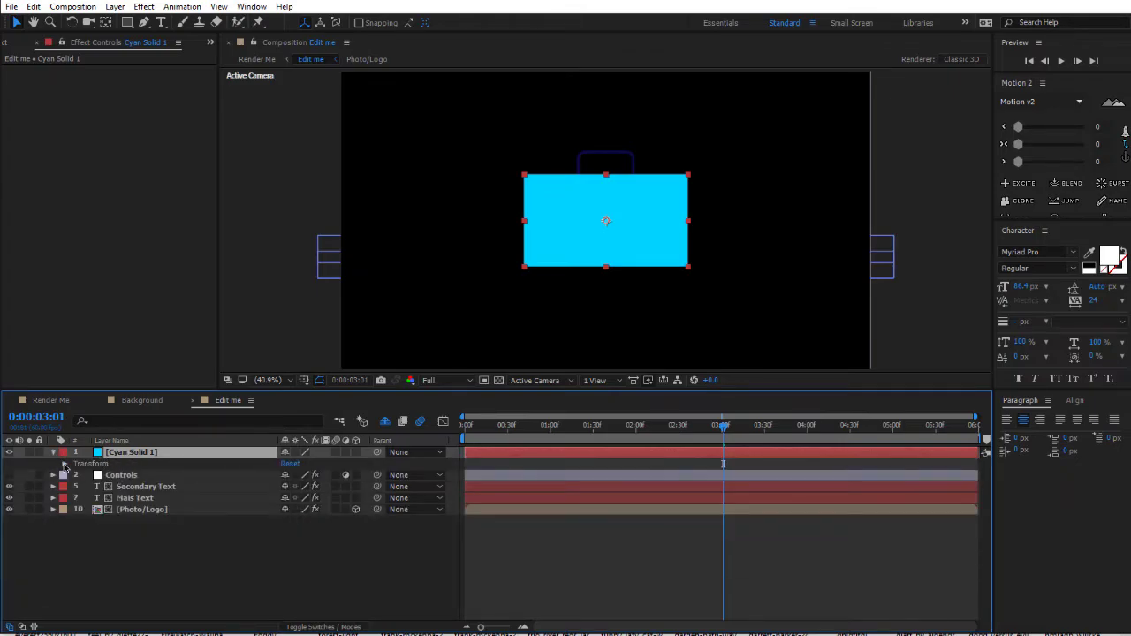
pyautogui.click(65, 465)
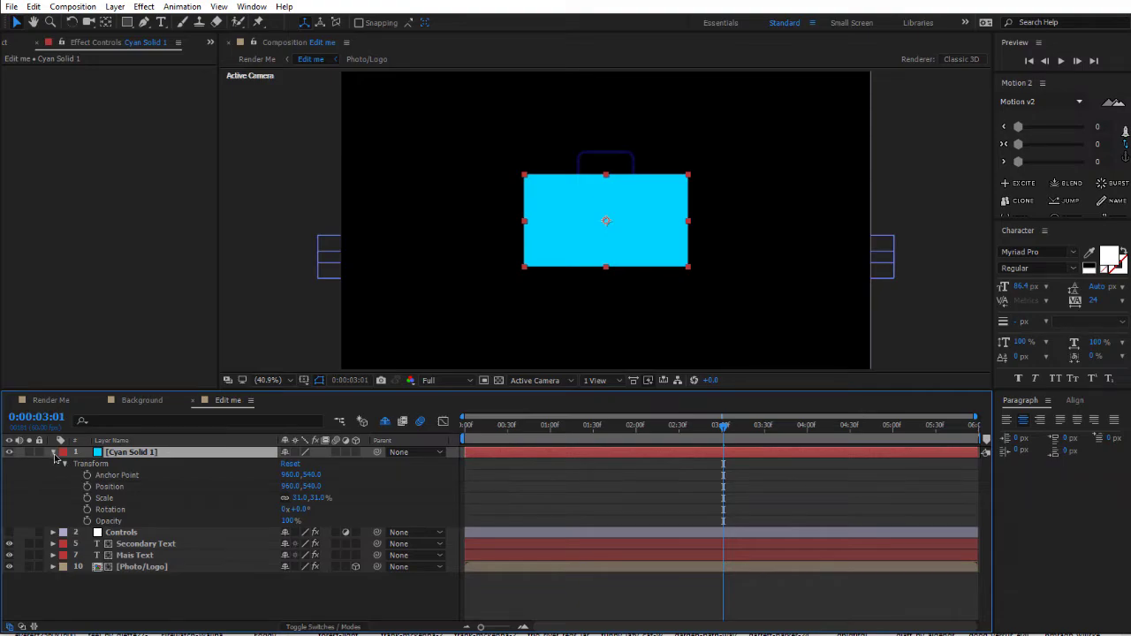
pyautogui.click(53, 453)
pyautogui.click(54, 452)
# Step: Apply the Fill effect, found by searching 'fil', to Cyan Solid 1, turning the rectangle red
pyautogui.click(53, 452)
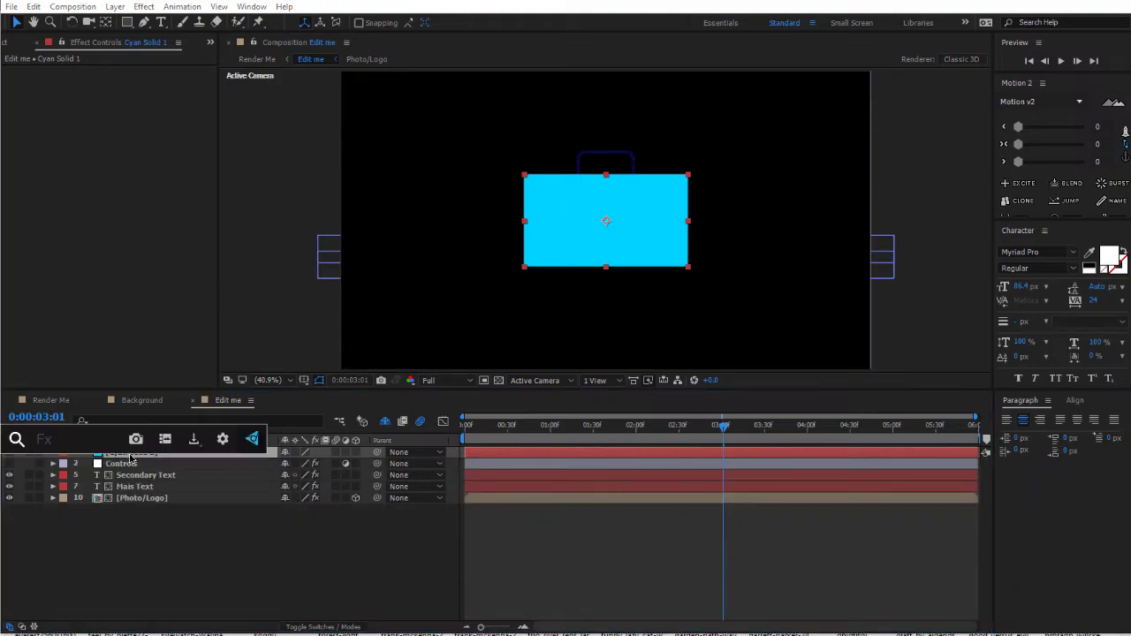
pyautogui.hotkey('ctrl', 'space')
pyautogui.write('fil')
pyautogui.click(73, 478)
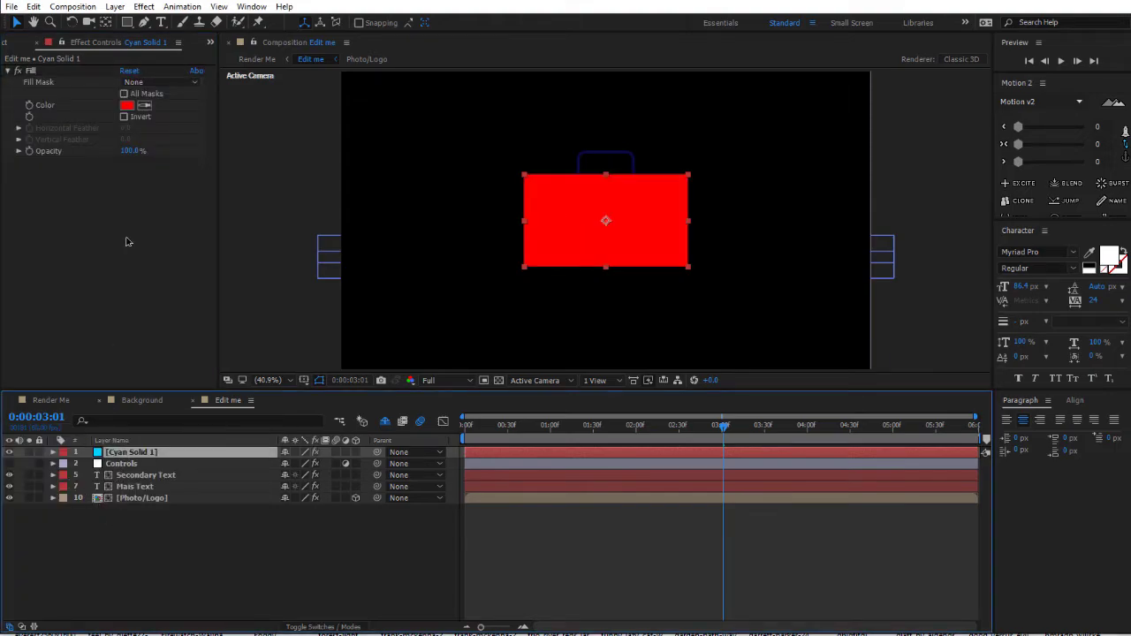
pyautogui.click(124, 464)
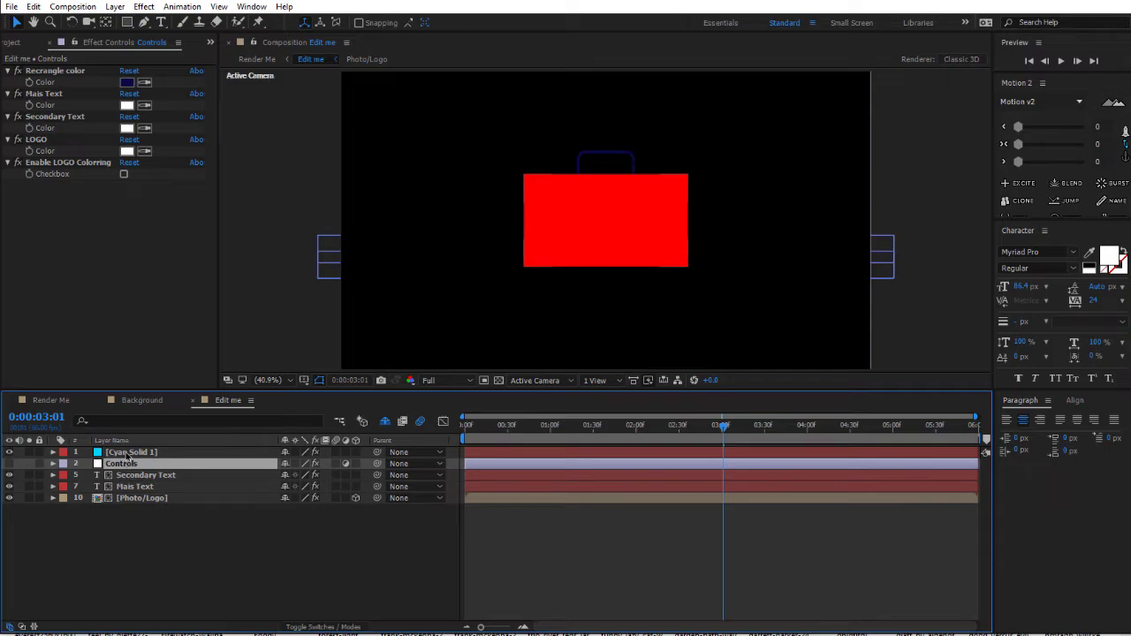
pyautogui.click(128, 451)
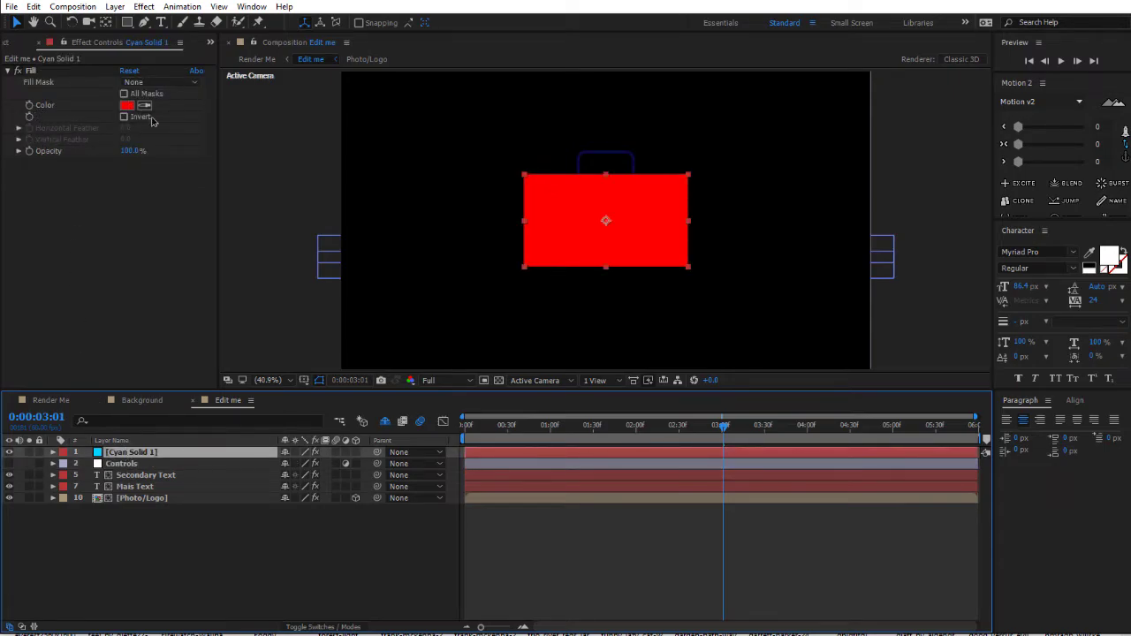
# Step: Add the default effect("Fill")(3) expression to Cyan Solid 1's Fill Color
pyautogui.keyDown('alt'); pyautogui.click(29, 105); pyautogui.keyUp('alt')
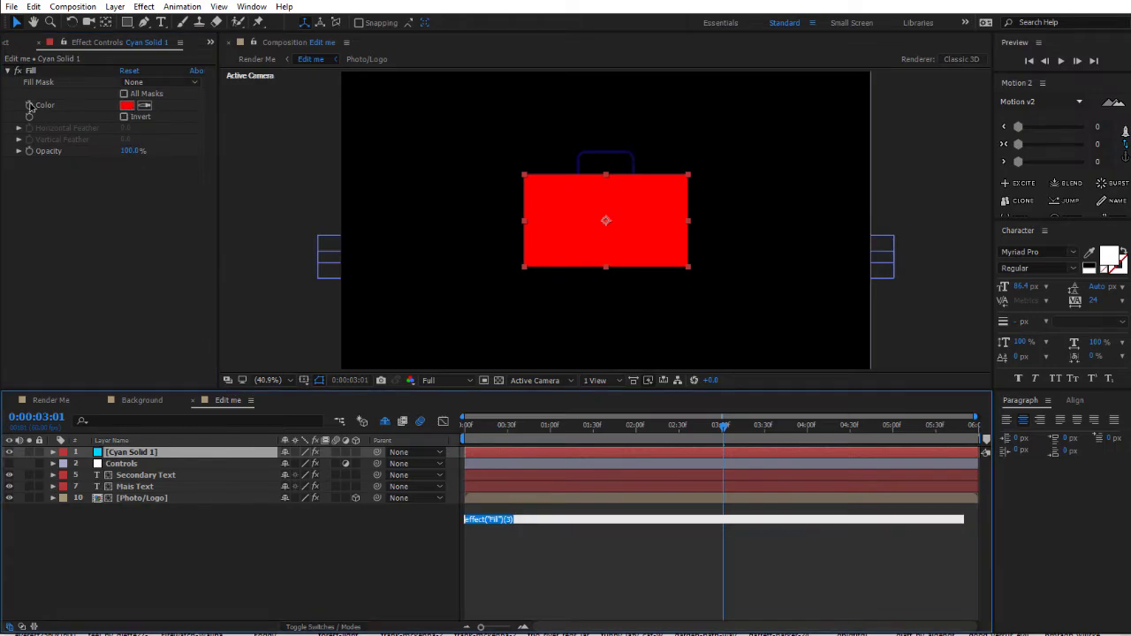
pyautogui.click(535, 537)
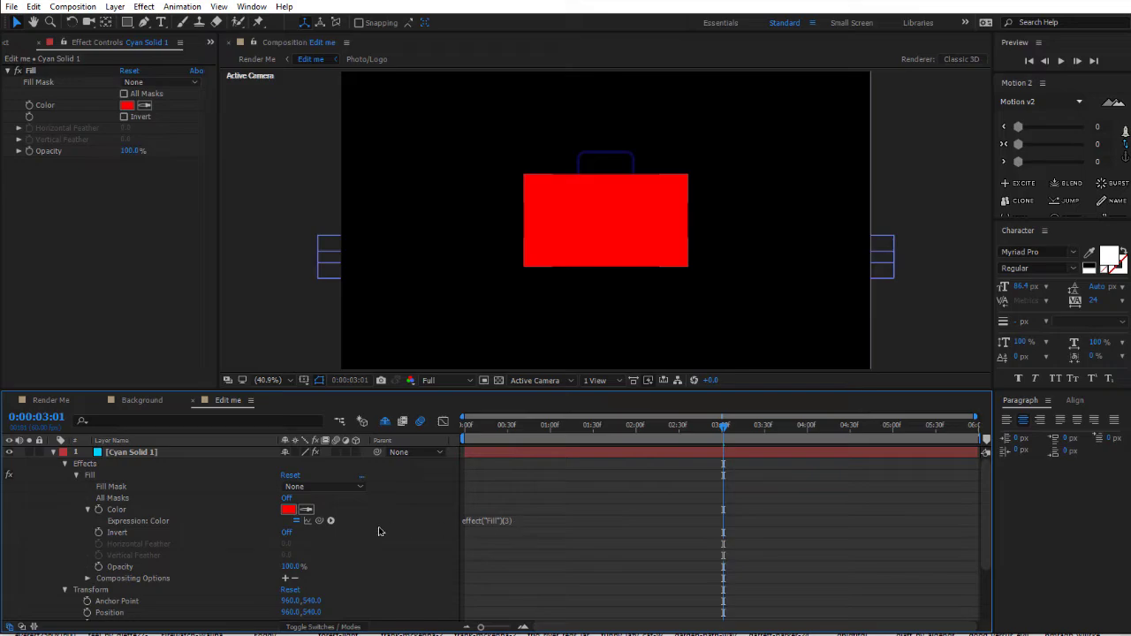
pyautogui.scroll(-3, 306, 528)
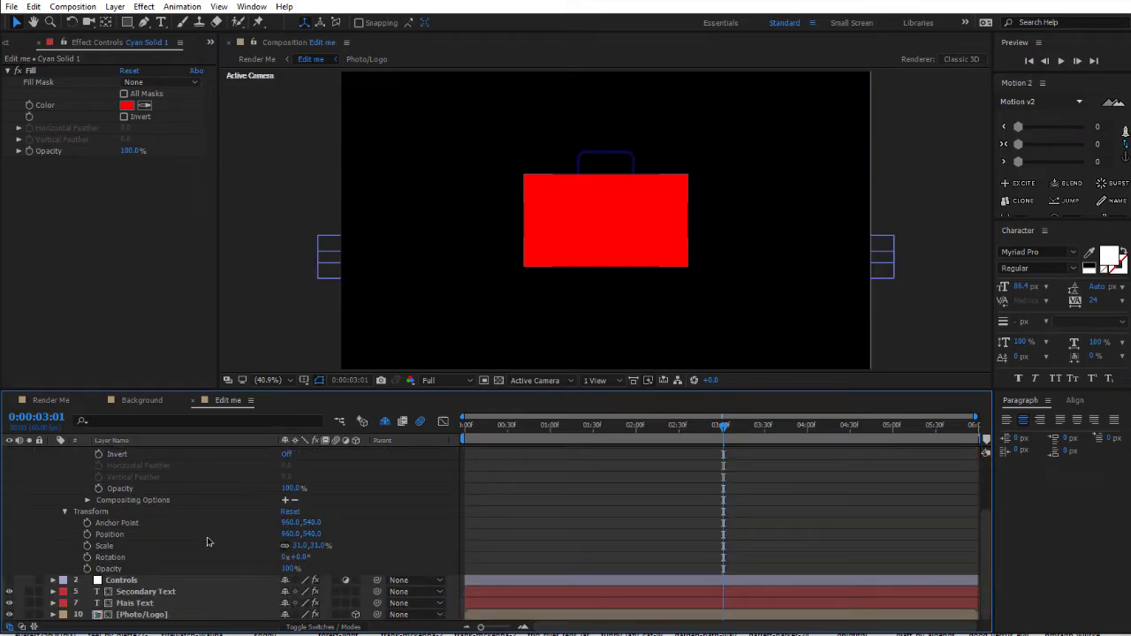
# Step: Select the Controls layer and browse the available effects for it
pyautogui.click(172, 579)
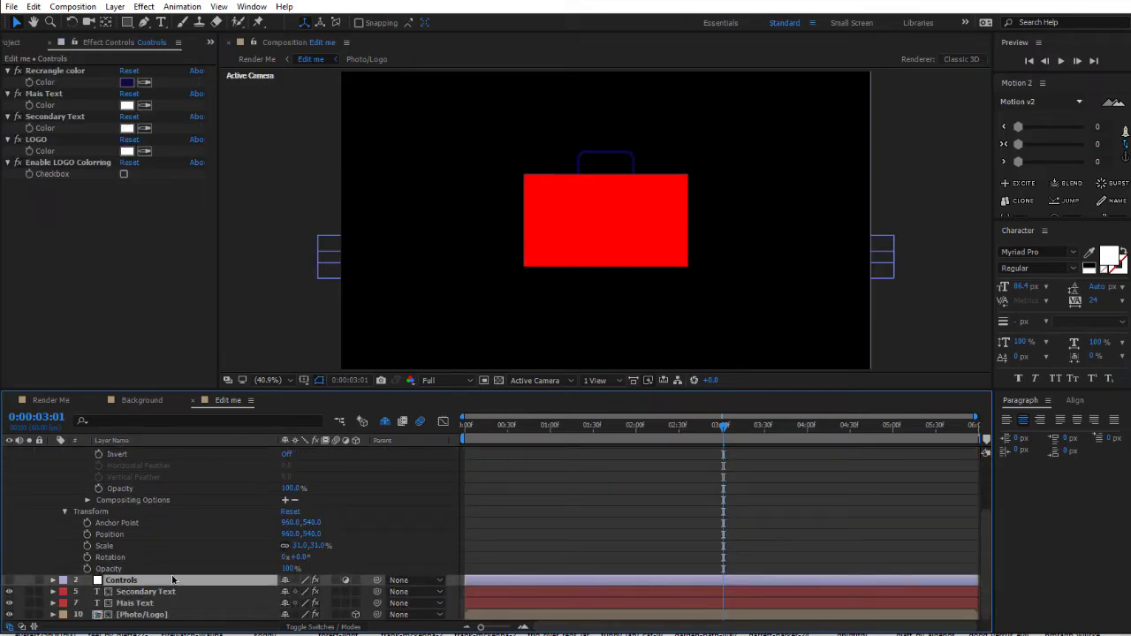
pyautogui.rightClick(76, 232)
pyautogui.click(3, 260)
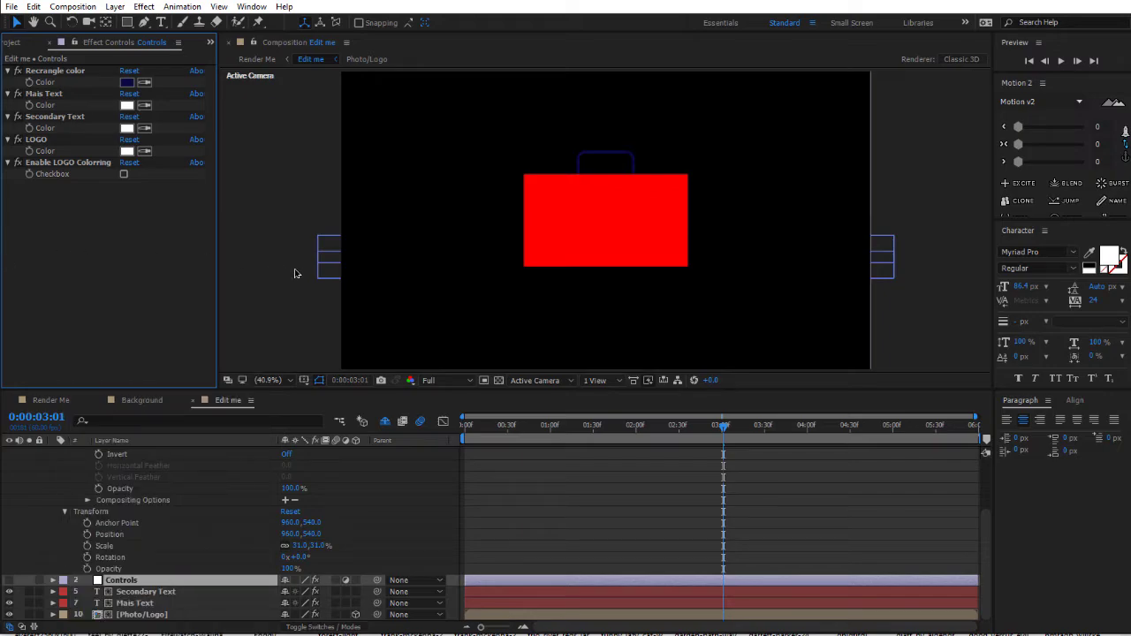
pyautogui.hotkey('ctrl', 'space')
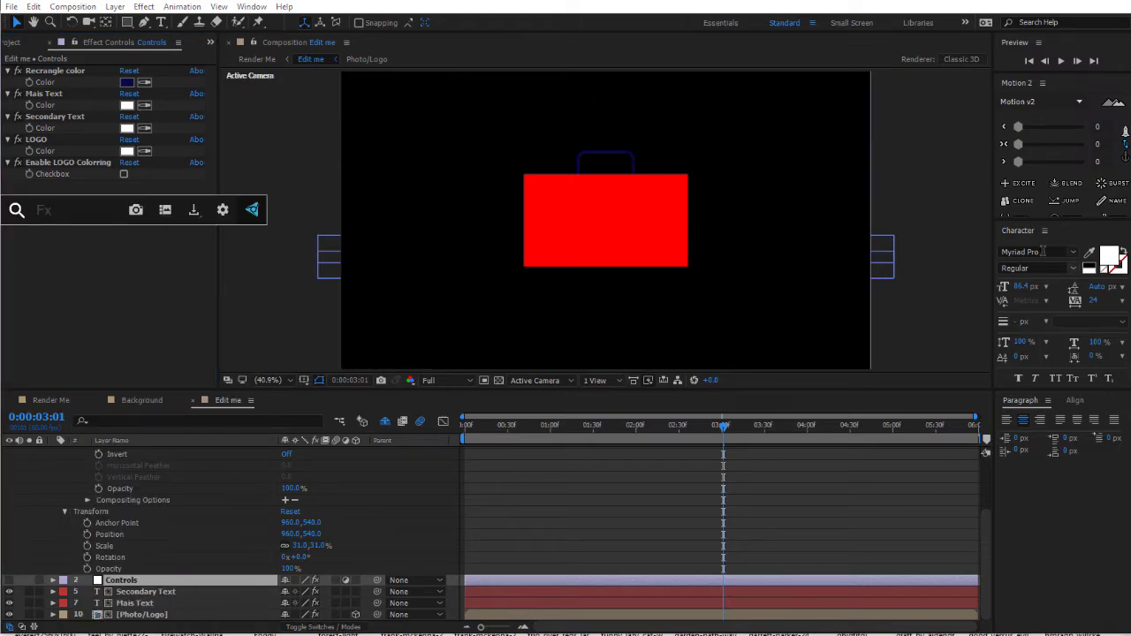
pyautogui.click(145, 7)
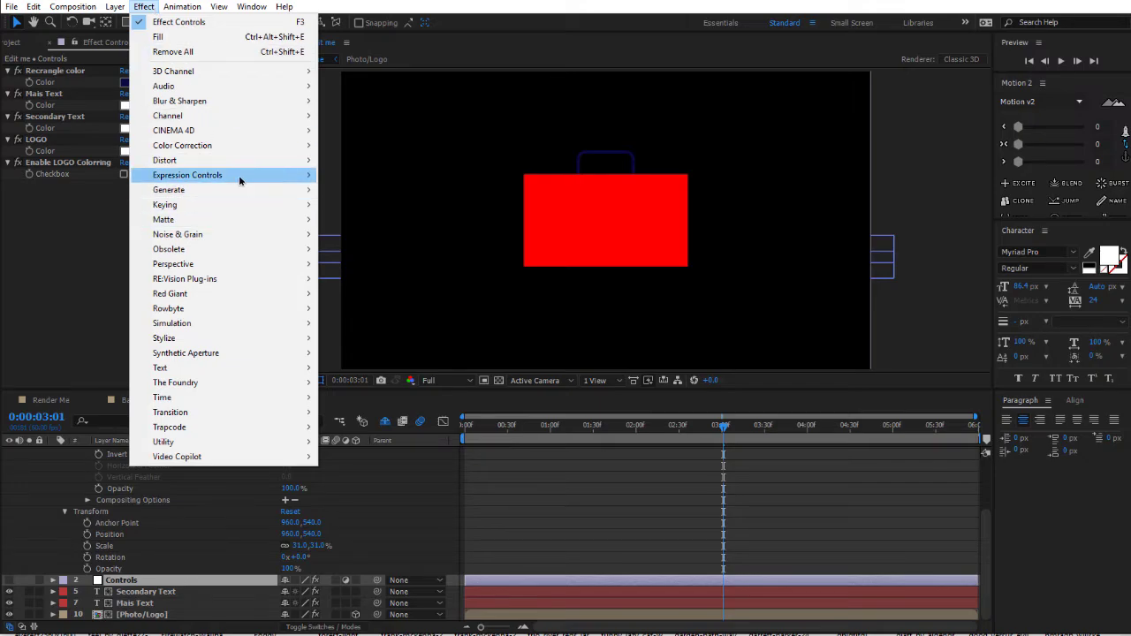
# Step: Add an Expression Controls > Color Control to Controls and pick-whip the Fill Color expression to its Color
pyautogui.moveTo(292, 175)
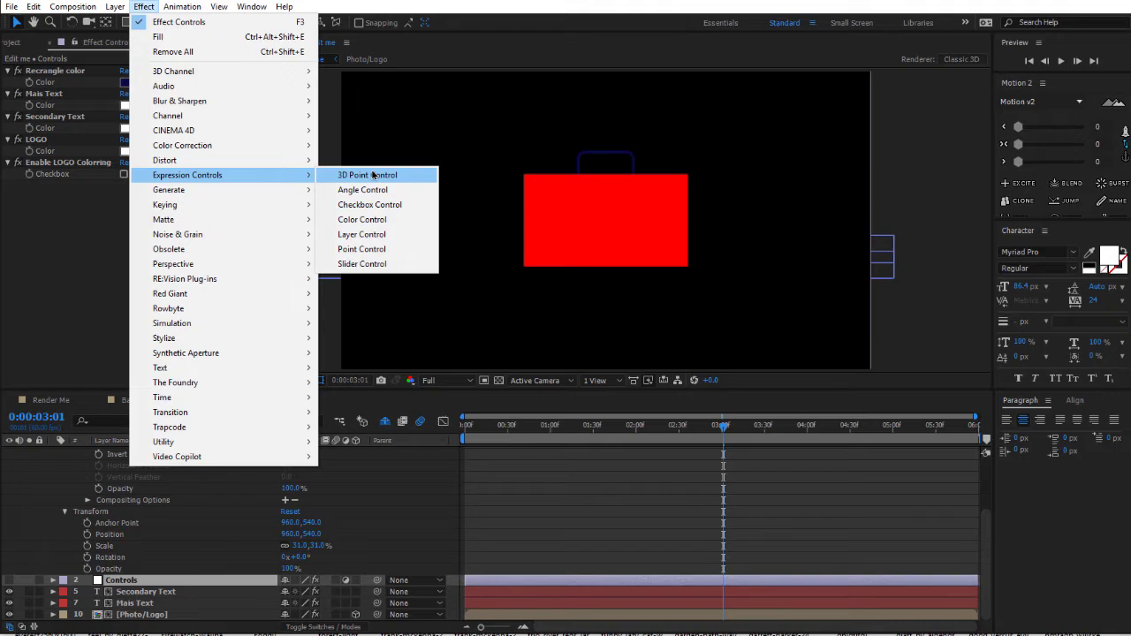
pyautogui.click(397, 220)
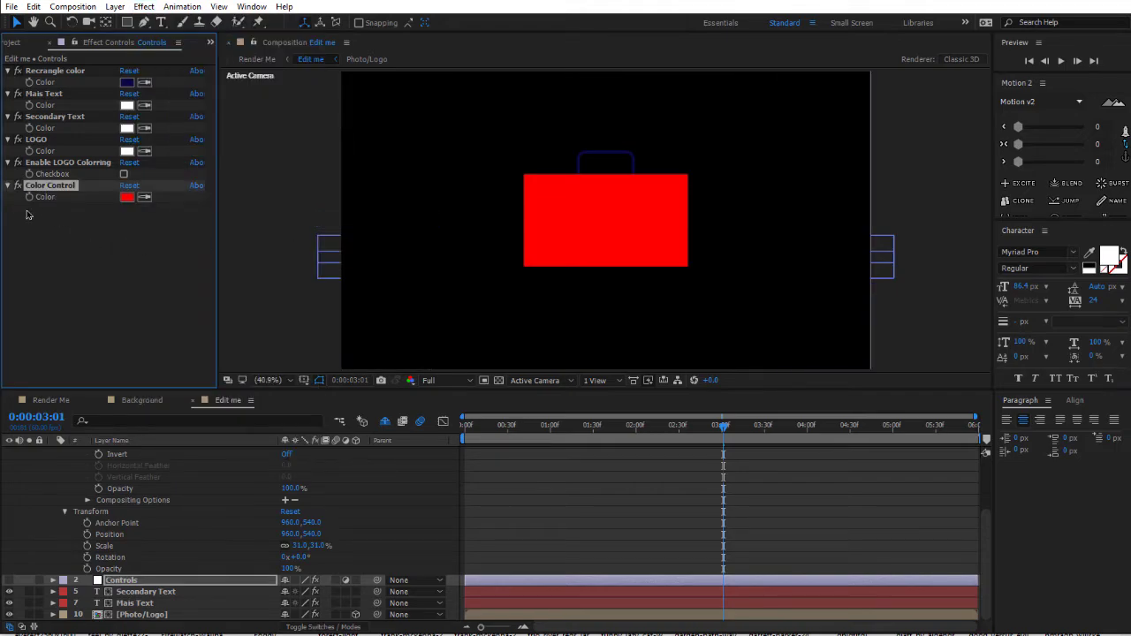
pyautogui.scroll(2, 459, 532)
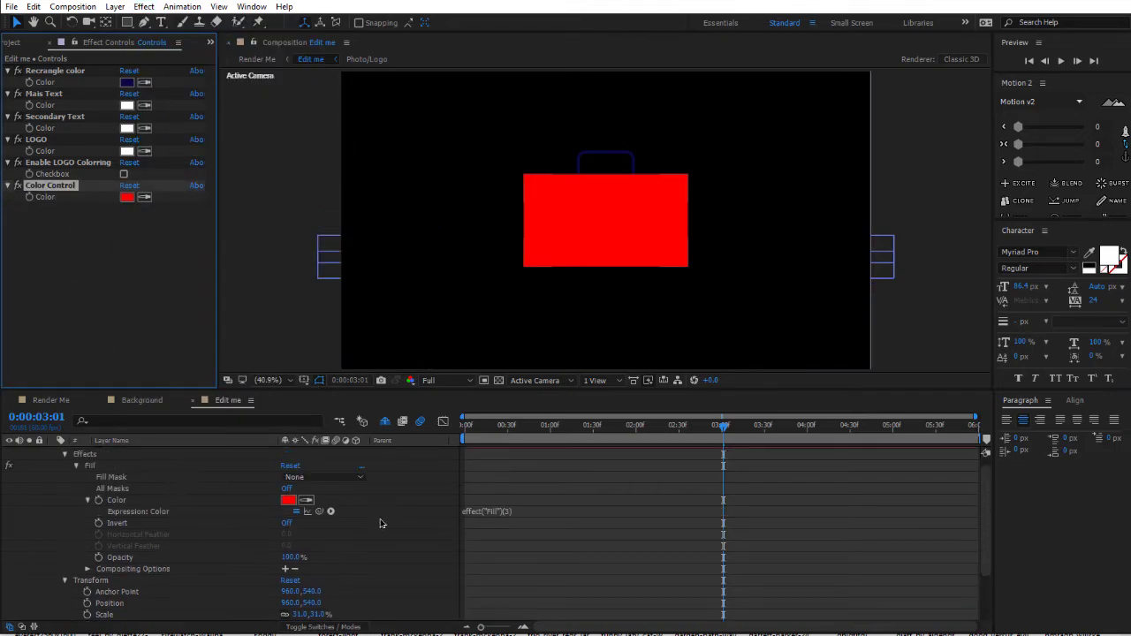
pyautogui.scroll(-3, 362, 519)
pyautogui.scroll(1, 347, 514)
pyautogui.moveTo(318, 482); pyautogui.dragTo(40, 204)
# Step: Commit the linked expression, then reset the Fill Color expression to the Fill's own colour
pyautogui.click(500, 528)
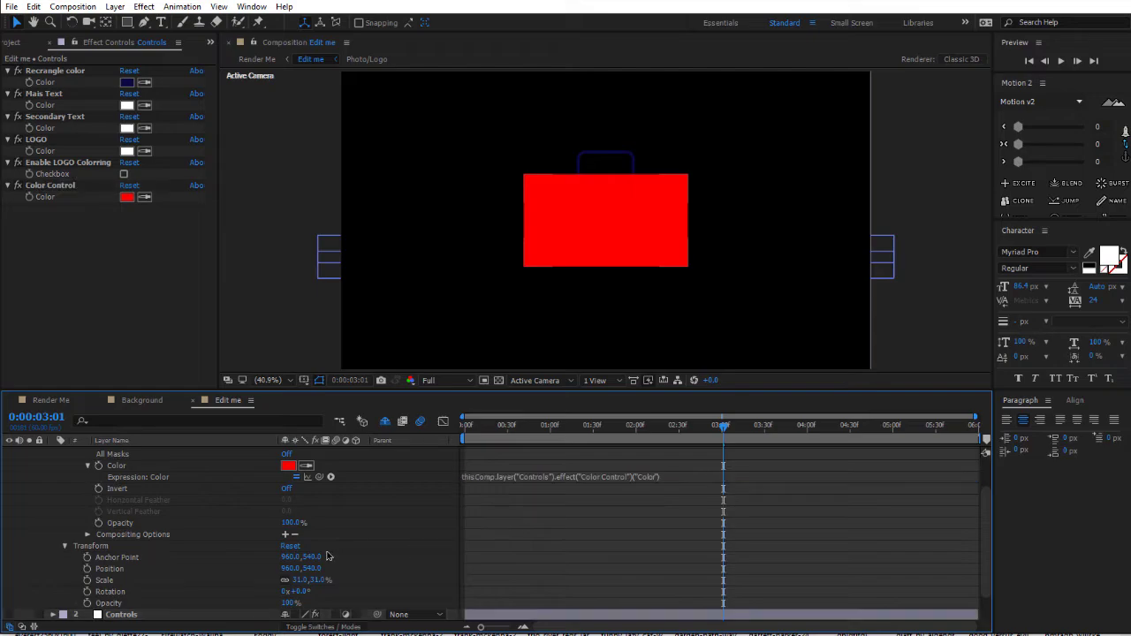
pyautogui.scroll(2, 268, 526)
pyautogui.click(116, 454)
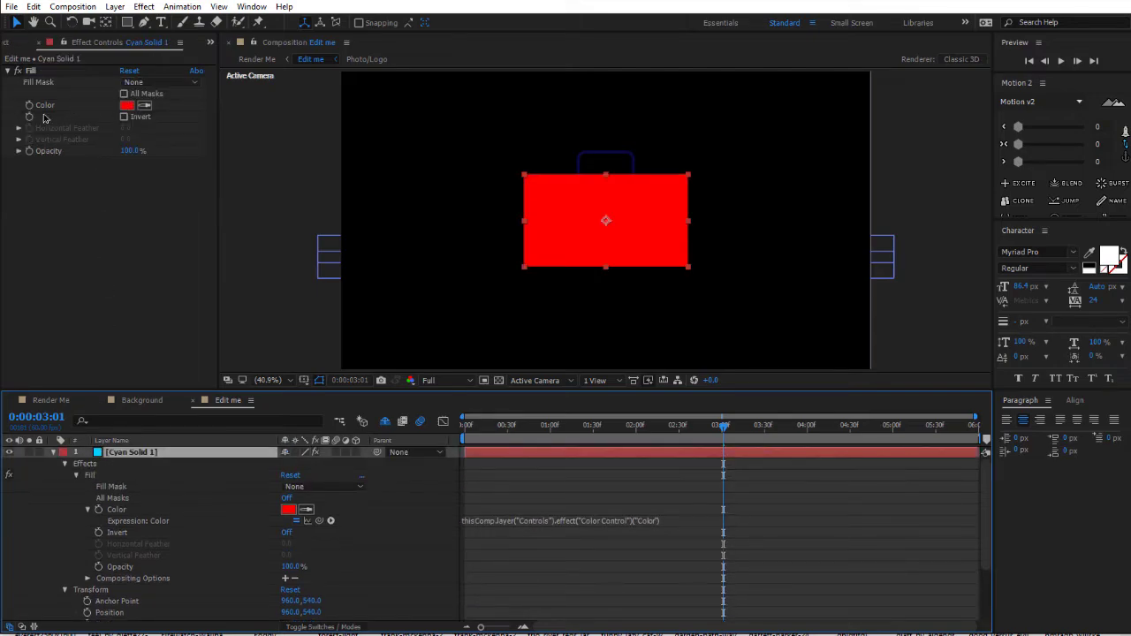
pyautogui.moveTo(33, 106); pyautogui.dragTo(456, 517)
pyautogui.click(509, 557)
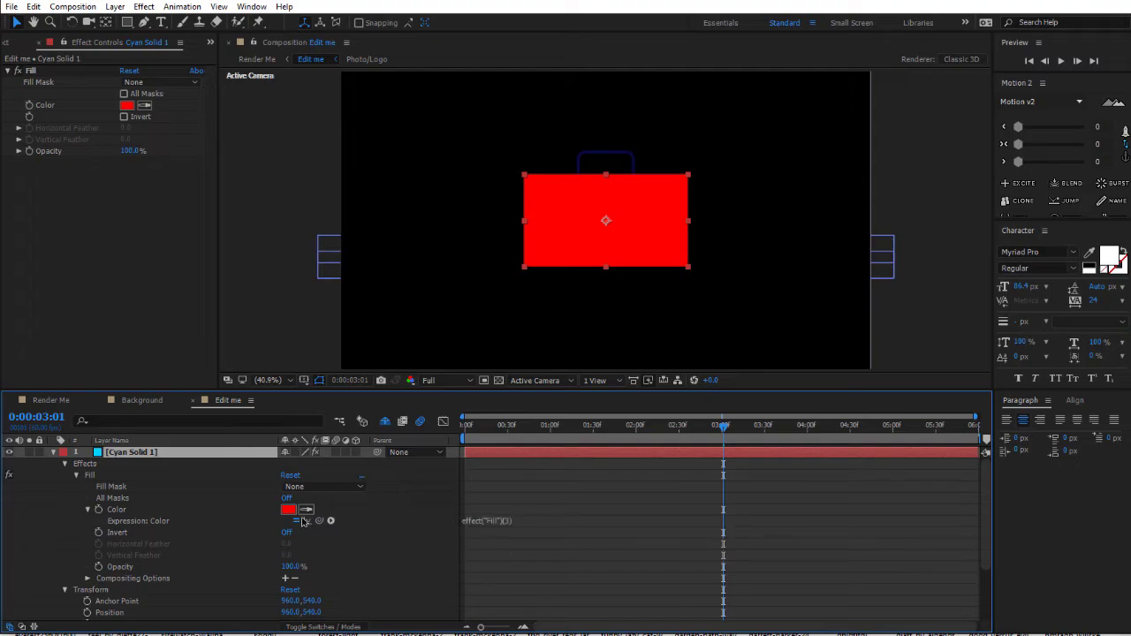
# Step: Re-link the Fill Color expression to Controls > Color Control > Color and commit it
pyautogui.scroll(-5, 343, 545)
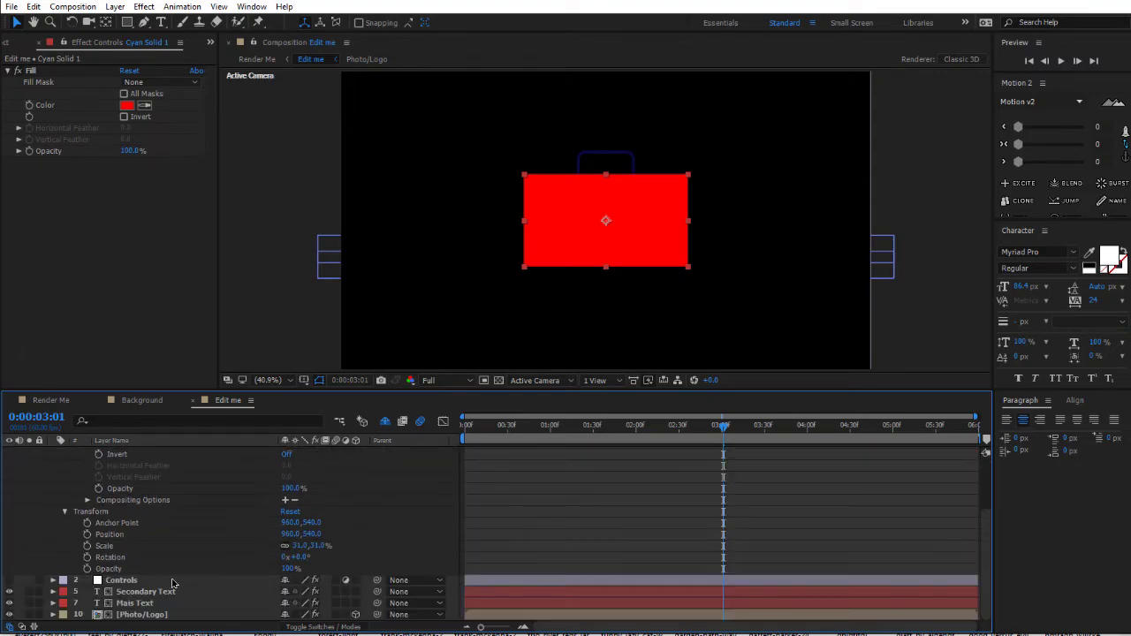
pyautogui.click(132, 581)
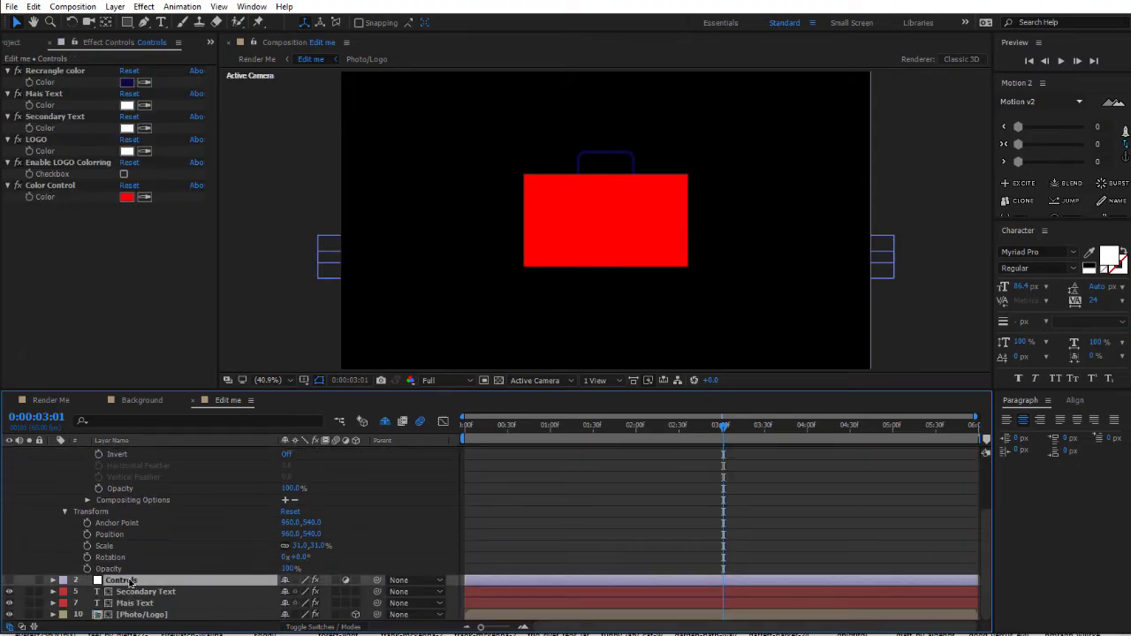
pyautogui.click(46, 186)
pyautogui.scroll(2, 363, 540)
pyautogui.scroll(2, 363, 541)
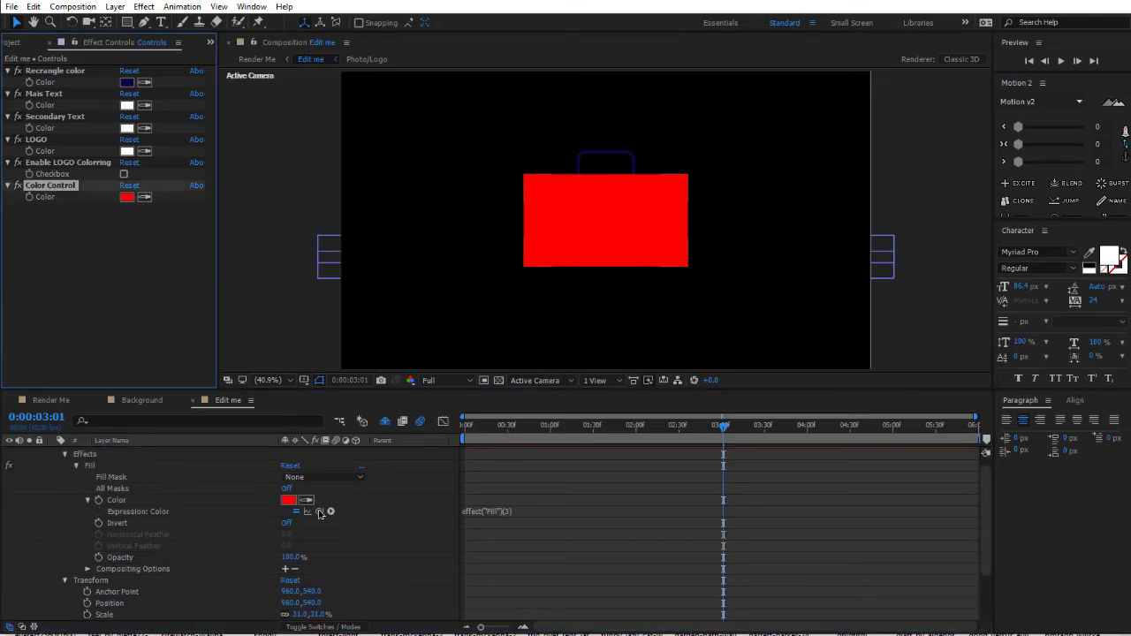
pyautogui.moveTo(320, 512); pyautogui.dragTo(49, 198)
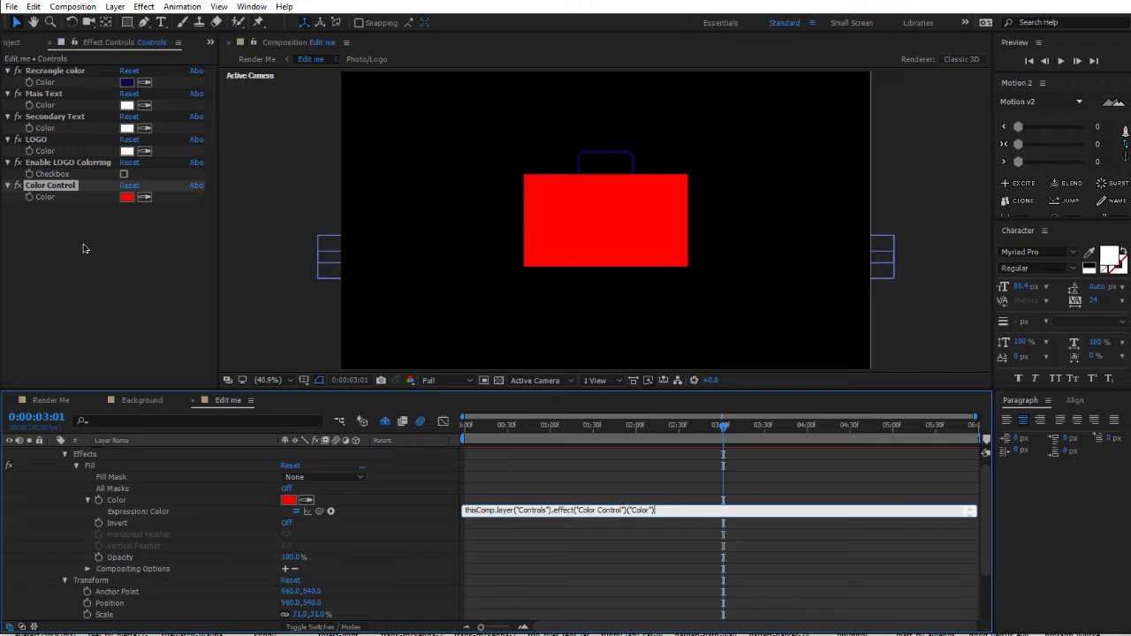
pyautogui.click(515, 479)
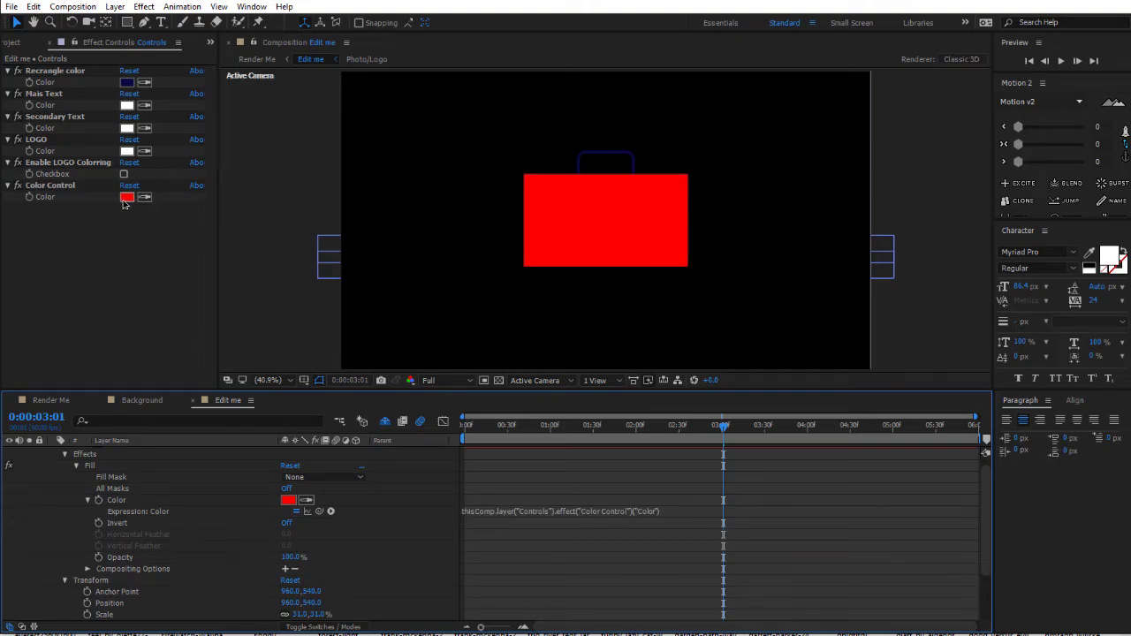
pyautogui.scroll(1, 54, 477)
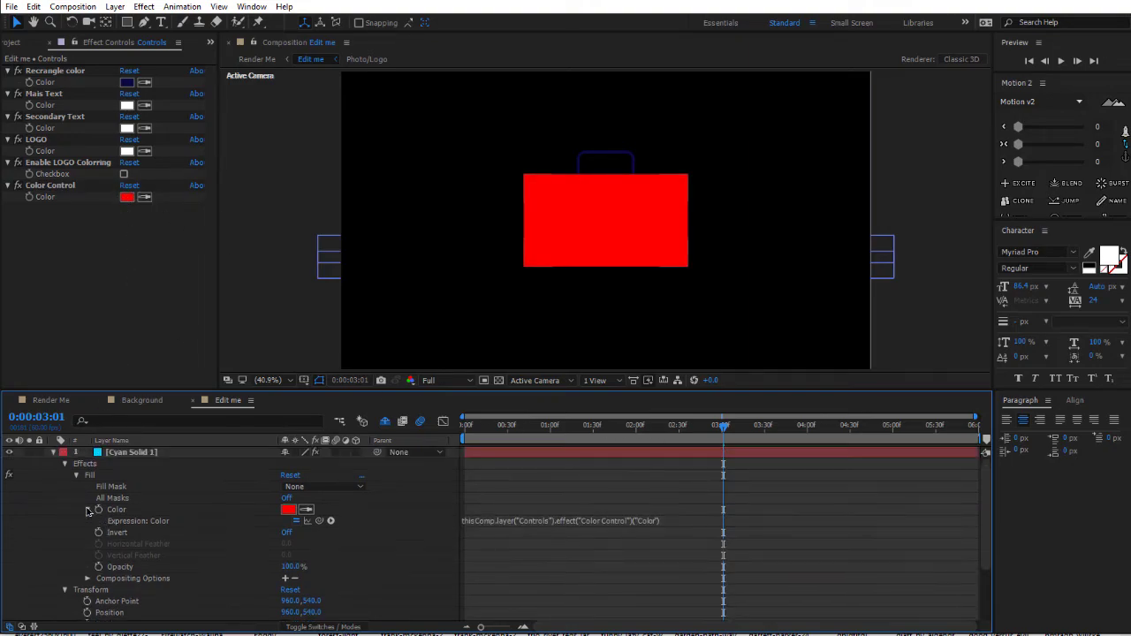
pyautogui.click(55, 454)
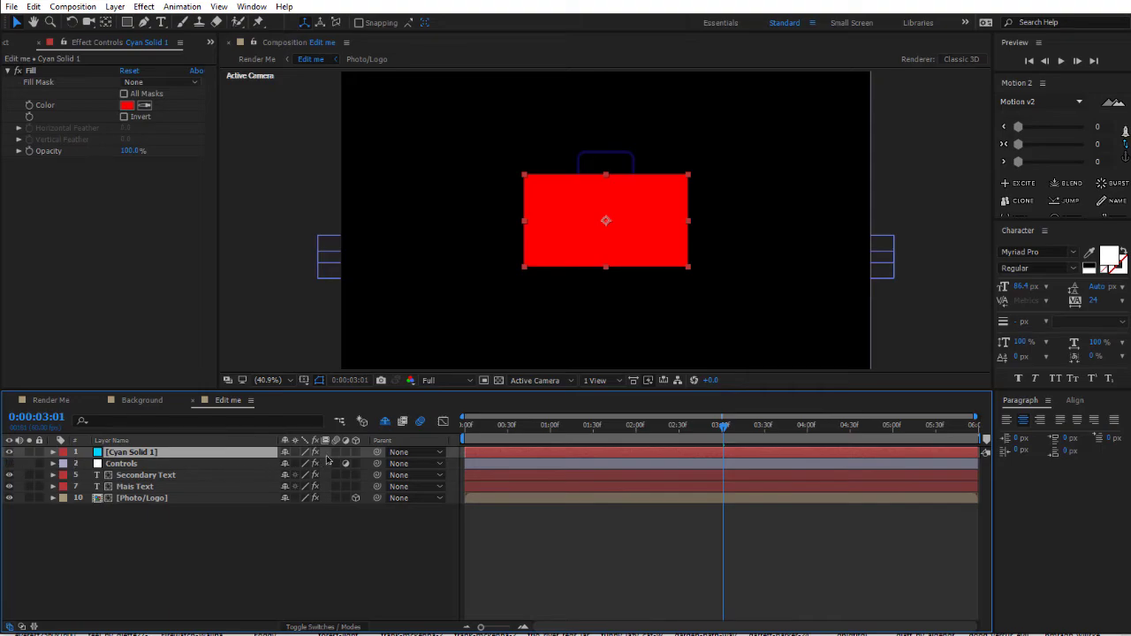
# Step: Mark Cyan Solid 1 as shy and hide shy layers in the timeline
pyautogui.click(287, 454)
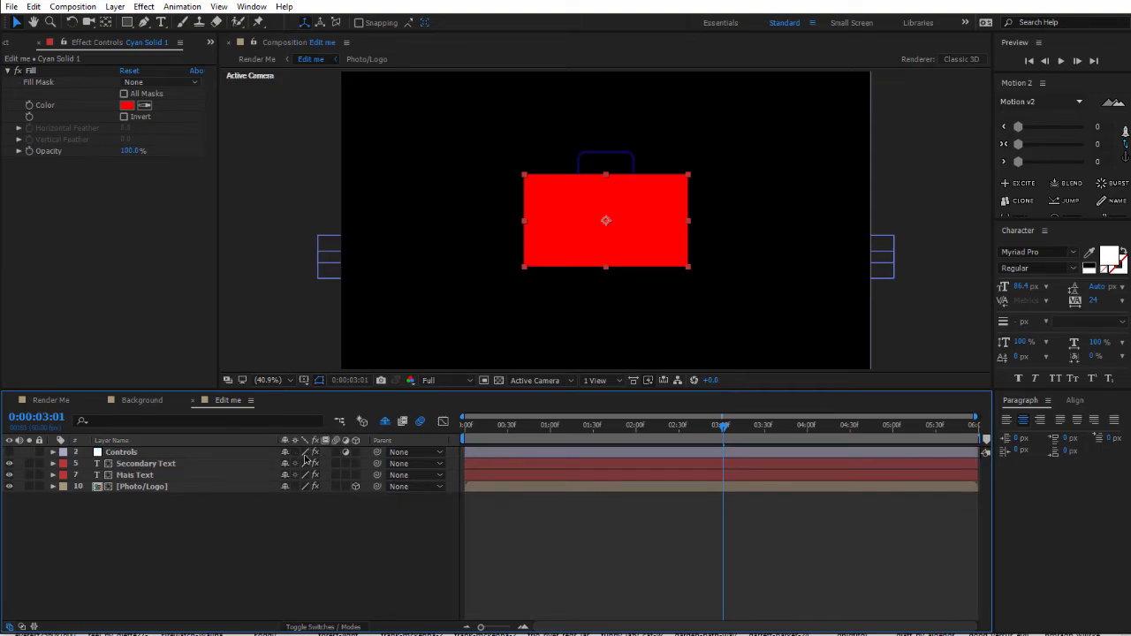
pyautogui.click(384, 422)
pyautogui.click(383, 423)
# Step: Set the Controls layer's Color Control colour to white
pyautogui.click(124, 454)
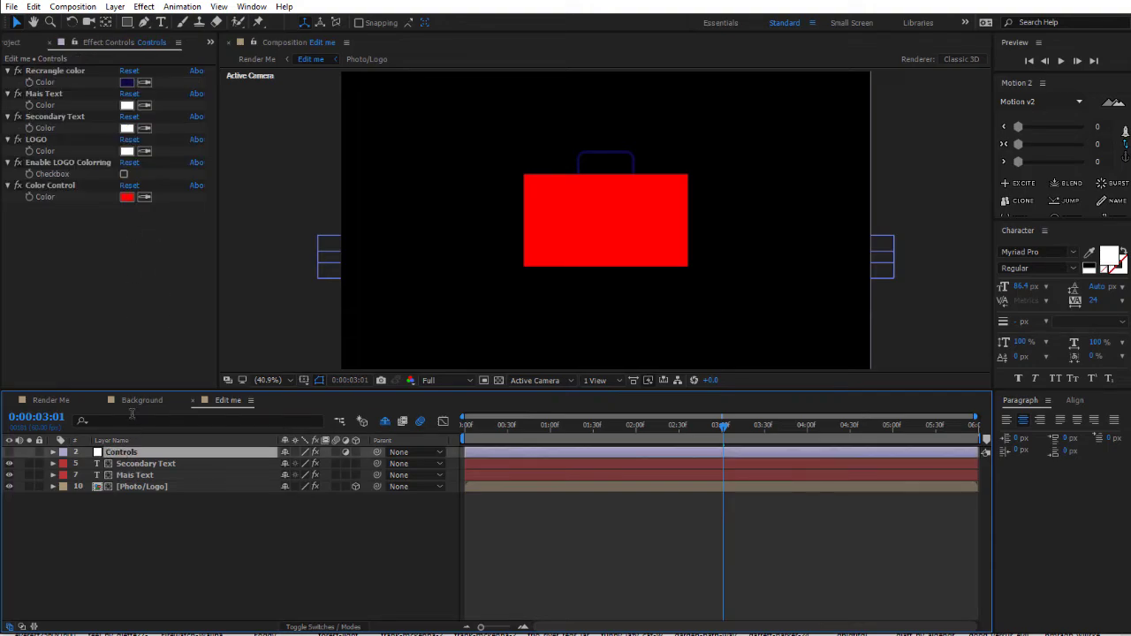
pyautogui.click(127, 197)
pyautogui.moveTo(714, 393); pyautogui.dragTo(579, 315)
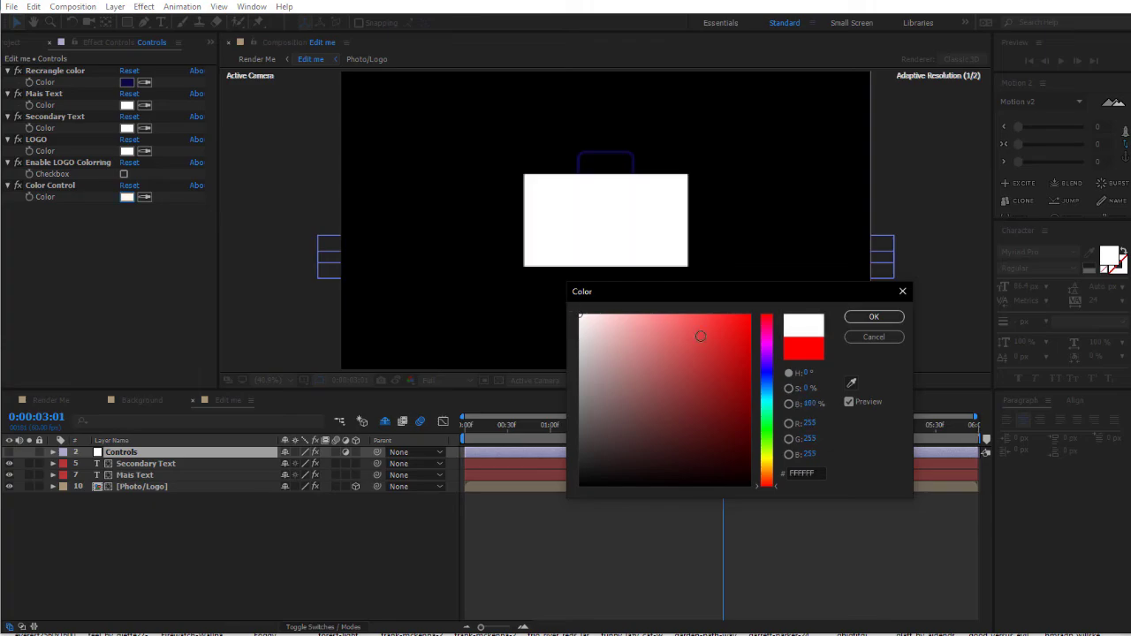
pyautogui.click(873, 317)
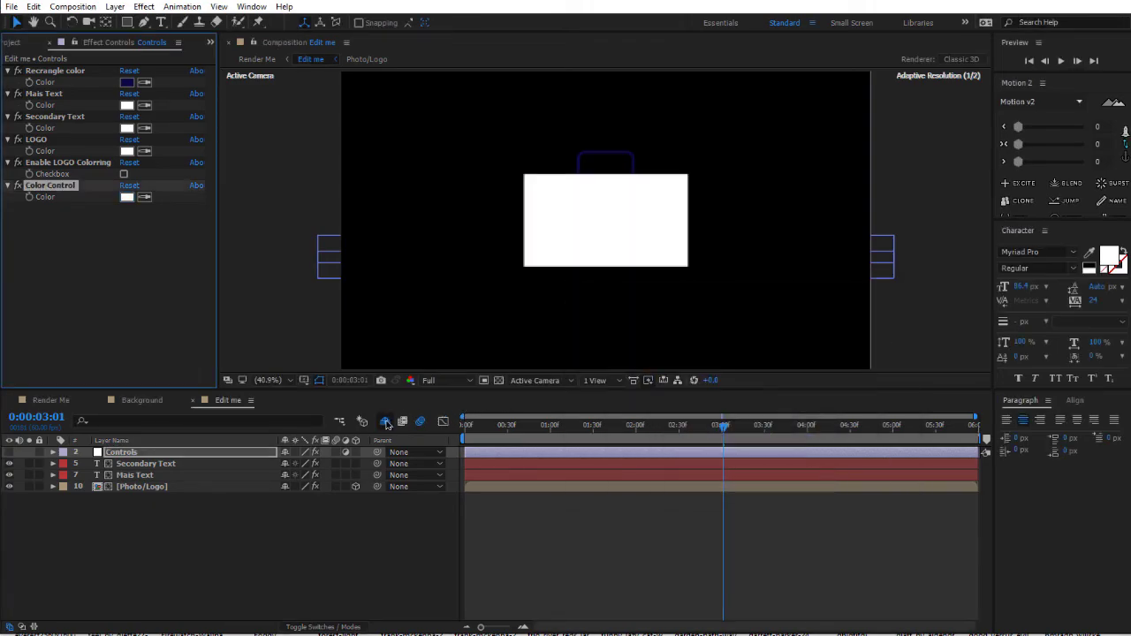
# Step: Toggle the shy layers, then delete the Controls layer
pyautogui.click(383, 421)
pyautogui.click(386, 422)
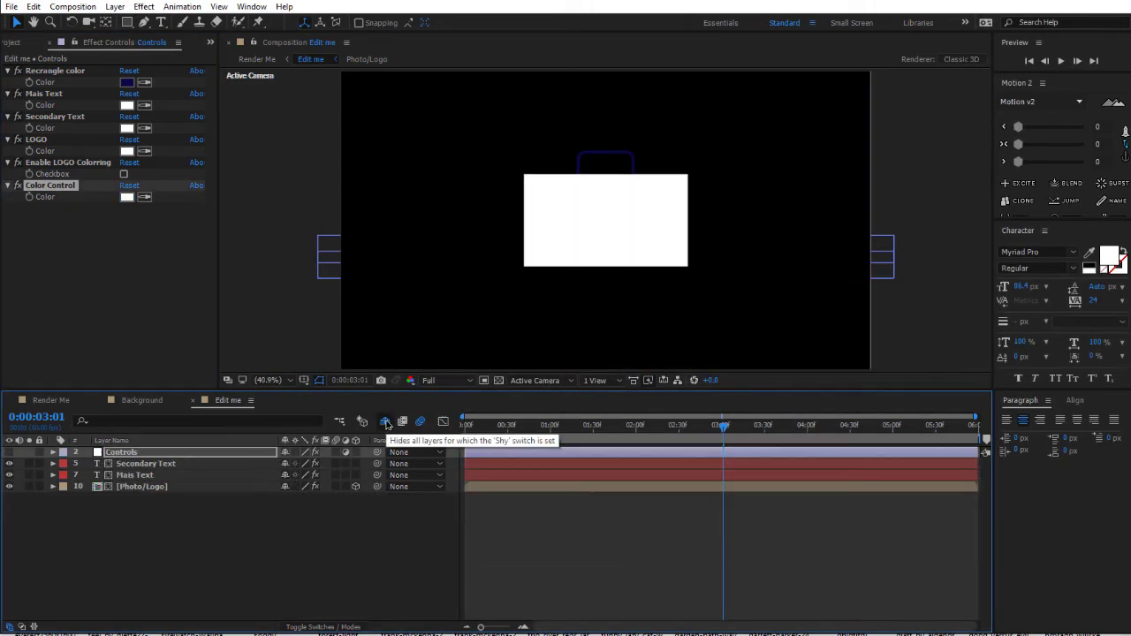
pyautogui.click(130, 452)
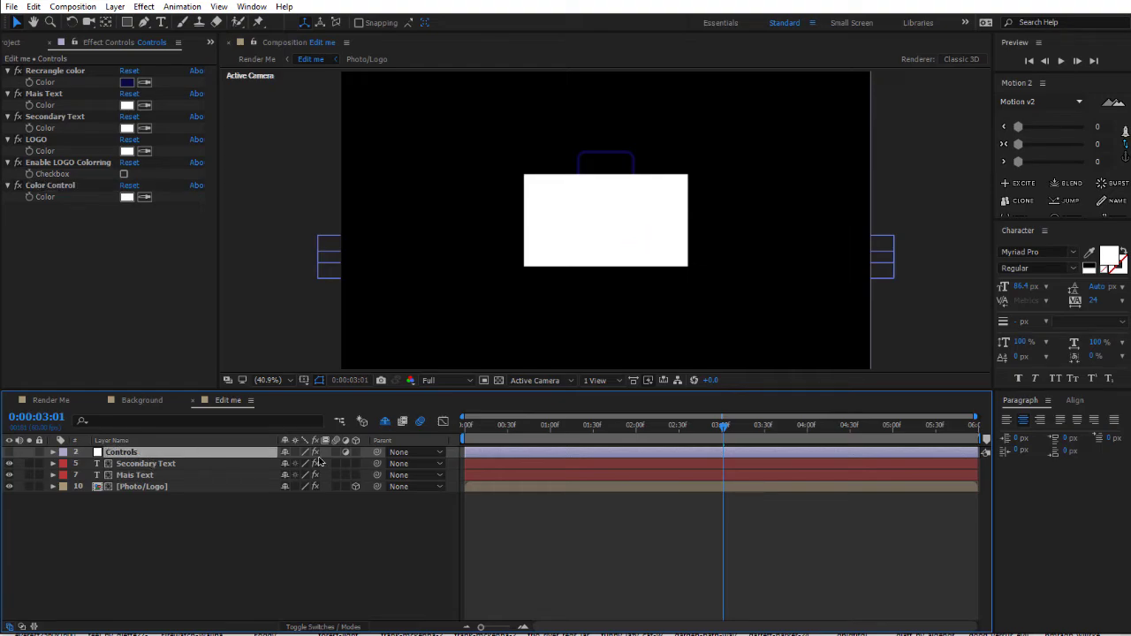
pyautogui.press('Delete')
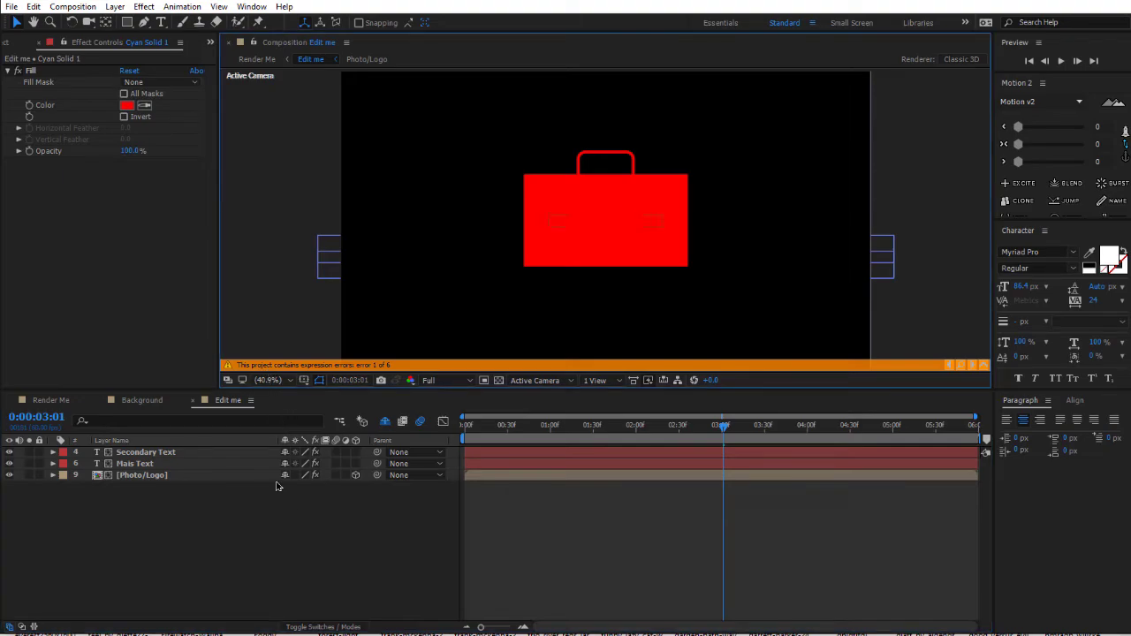
# Step: Restore the Controls layer with undo and delete the Cyan Solid 1 layer
pyautogui.hotkey('ctrl', 'z')
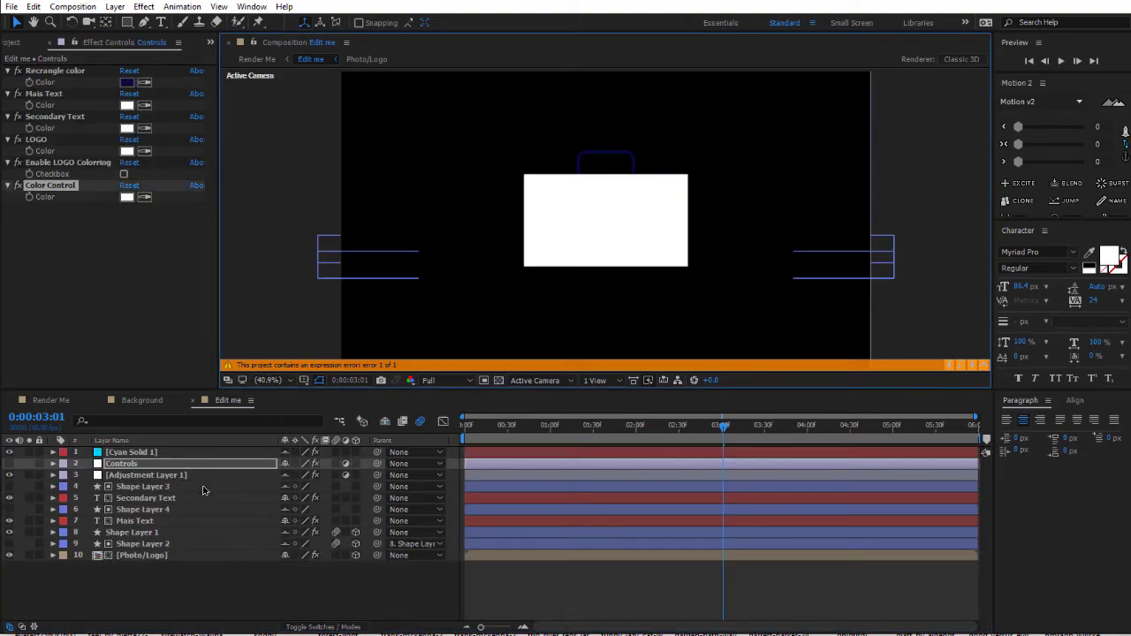
pyautogui.click(143, 453)
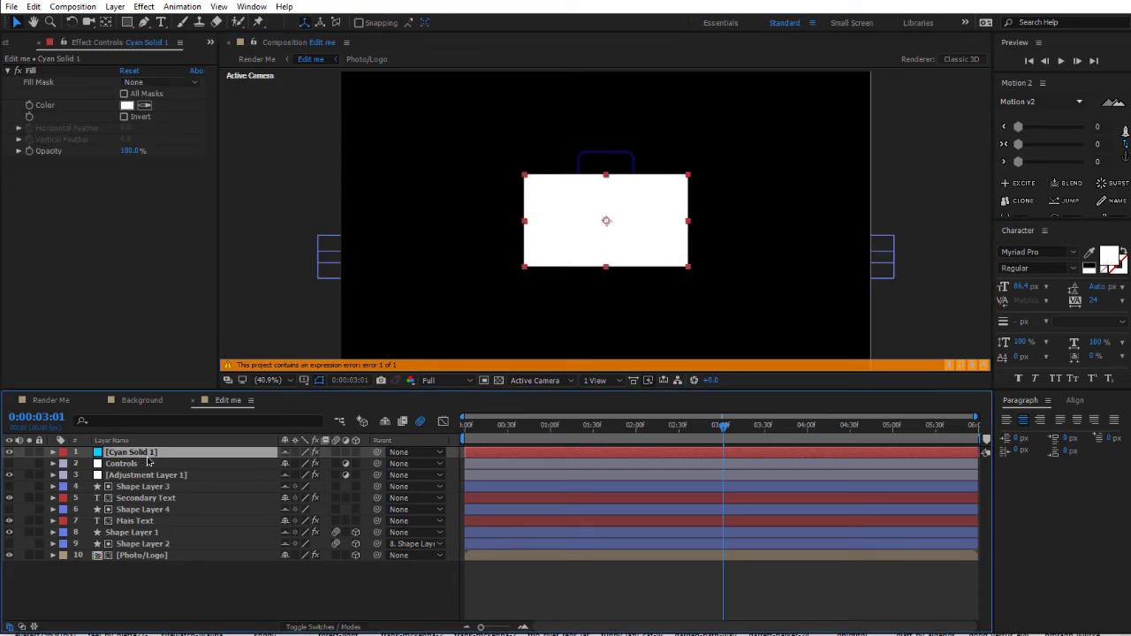
pyautogui.press('Delete')
# Step: Inspect the Controls layer's effects, scrub the animation, and set the time to 03:04f
pyautogui.click(121, 453)
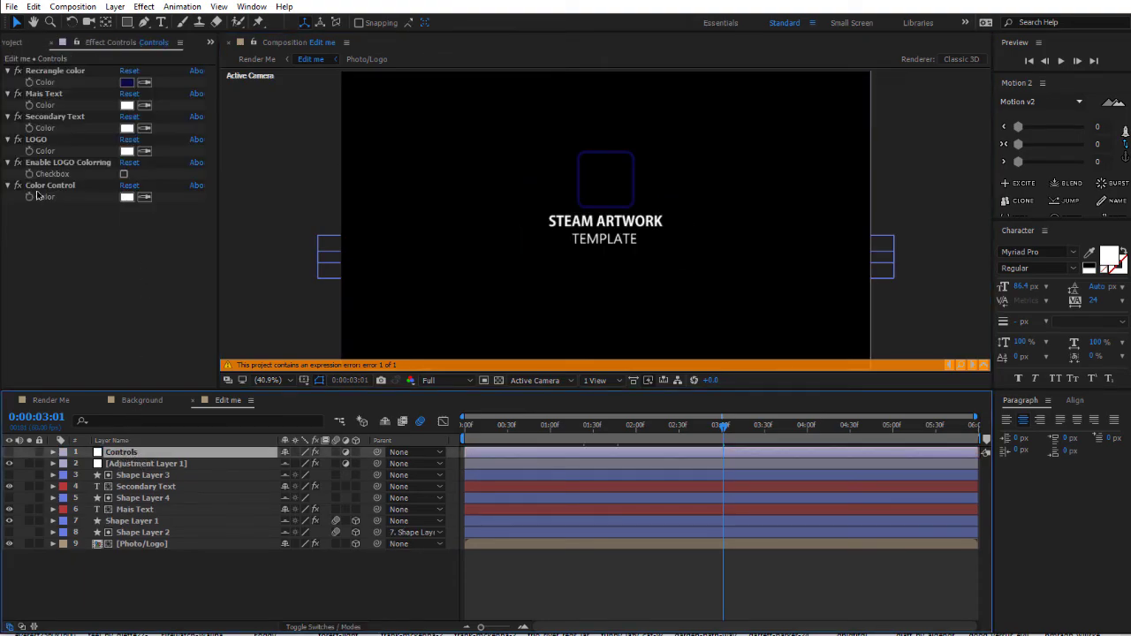
pyautogui.click(53, 163)
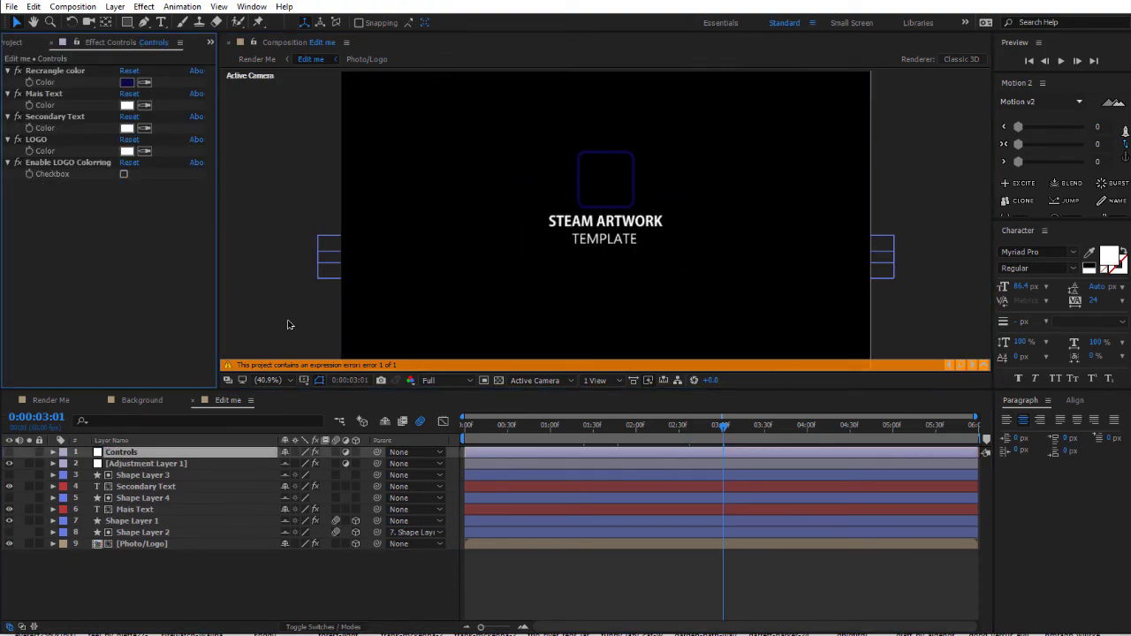
pyautogui.click(46, 163)
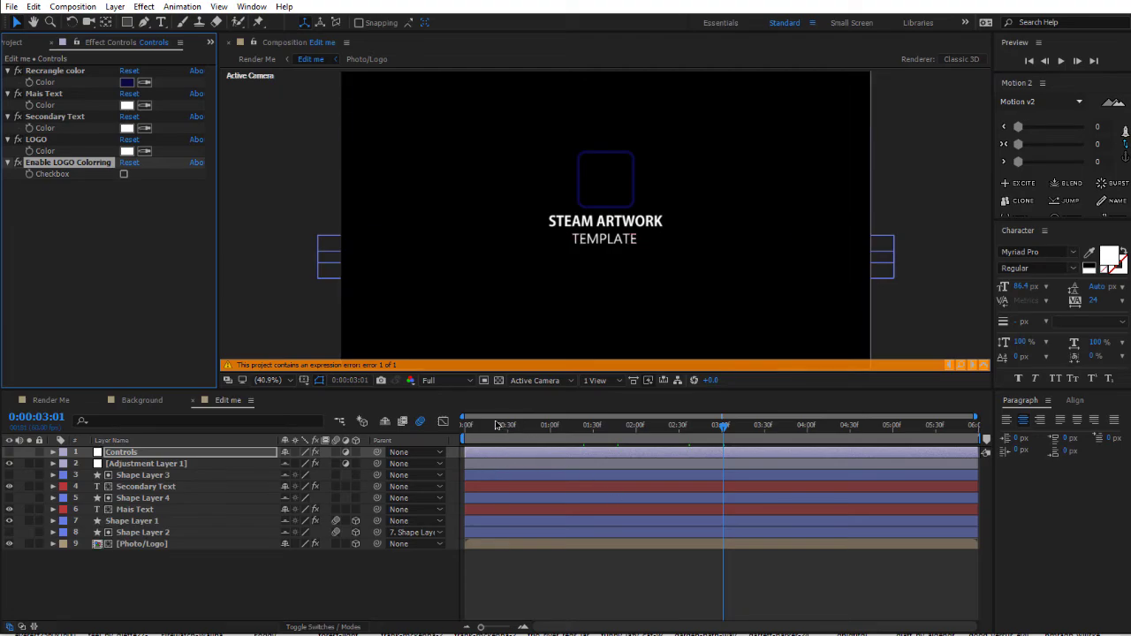
pyautogui.moveTo(497, 425); pyautogui.dragTo(726, 427)
pyautogui.click(150, 121)
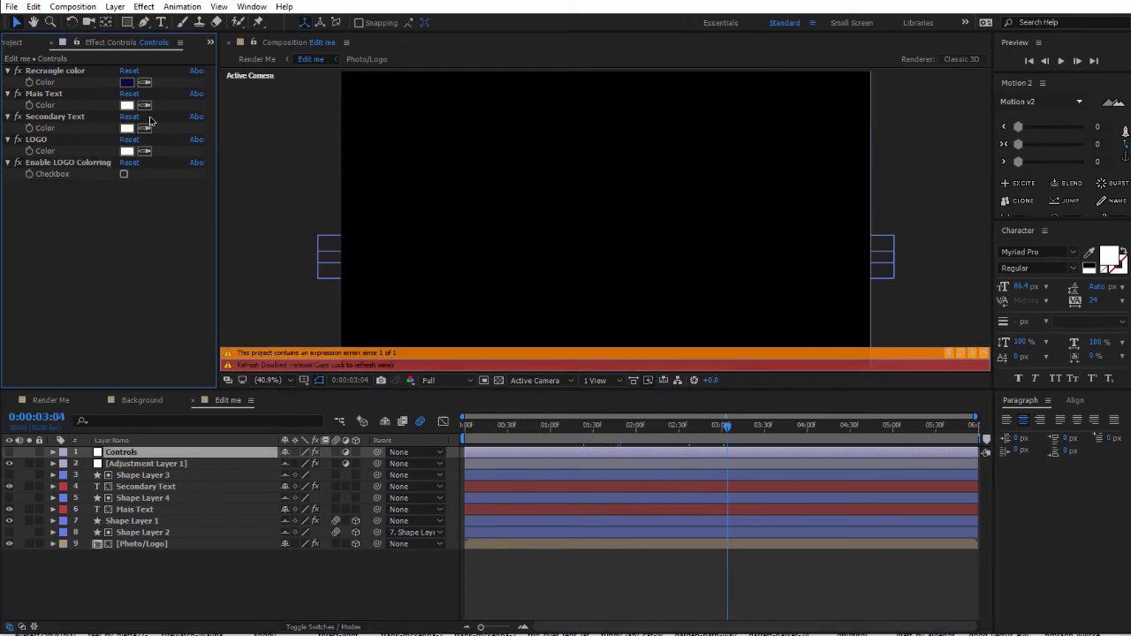
pyautogui.click(143, 6)
# Step: Close the Expression Controls menu unused, show the Project panel, and enable Hide Shy Layers
pyautogui.moveTo(271, 175)
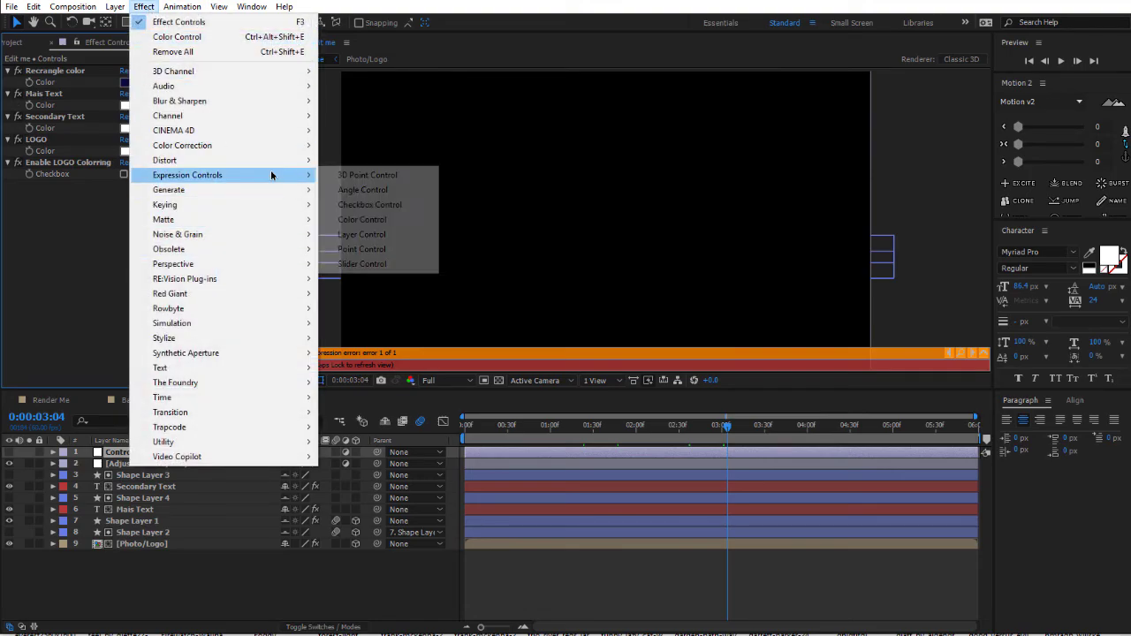
pyautogui.click(270, 609)
pyautogui.click(10, 44)
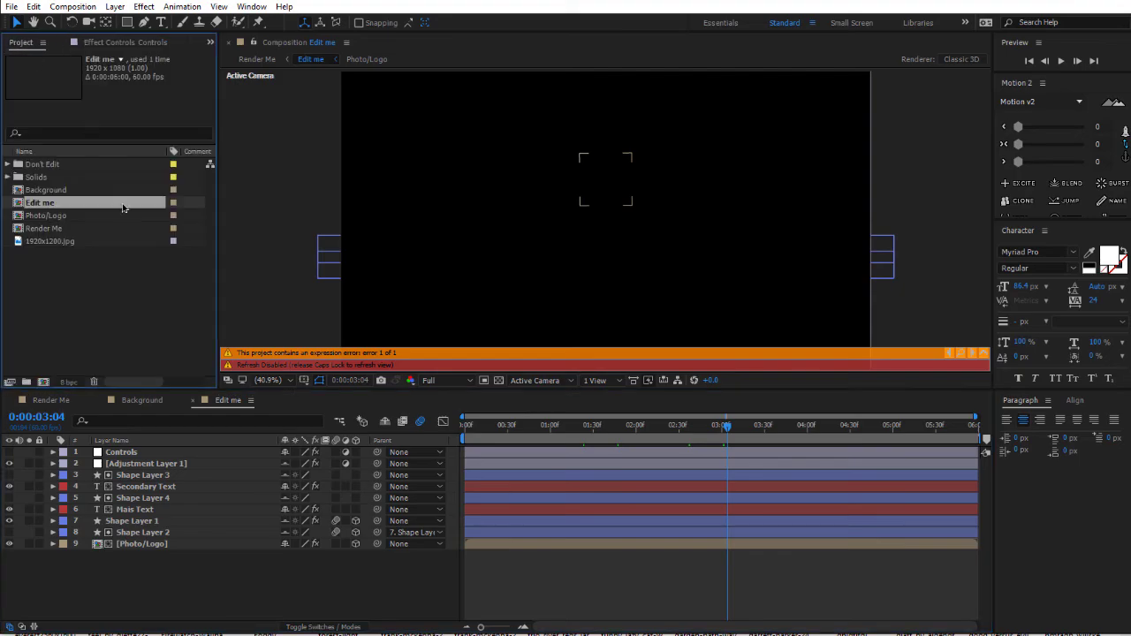
pyautogui.click(390, 423)
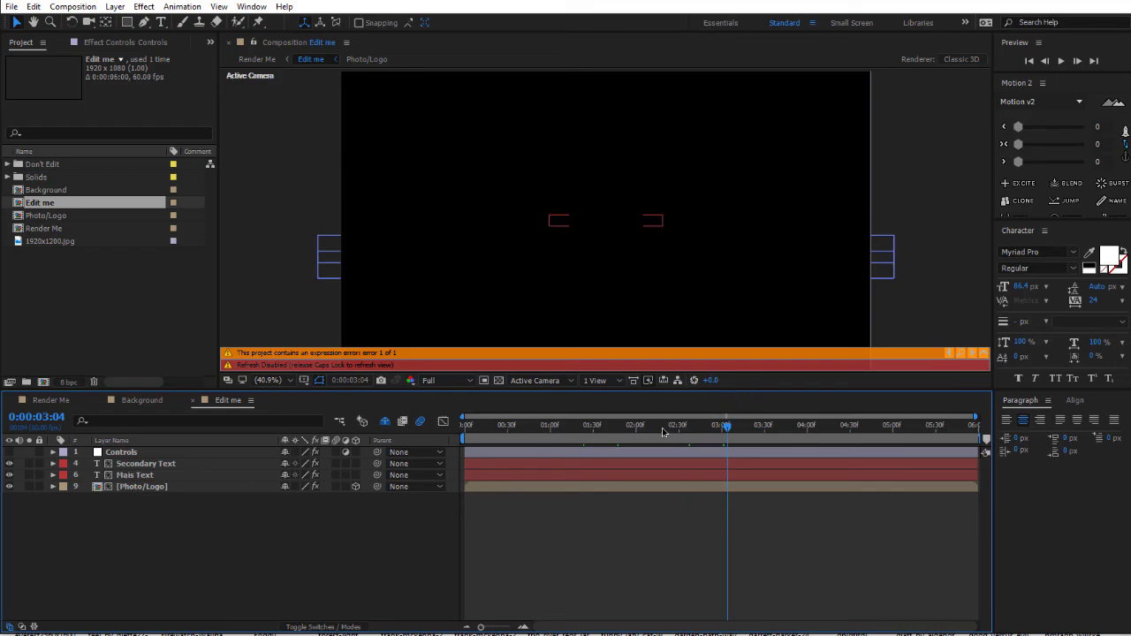
# Step: Delete 1920x1200.jpg from the Project panel and confirm its removal
pyautogui.moveTo(666, 432); pyautogui.dragTo(857, 448)
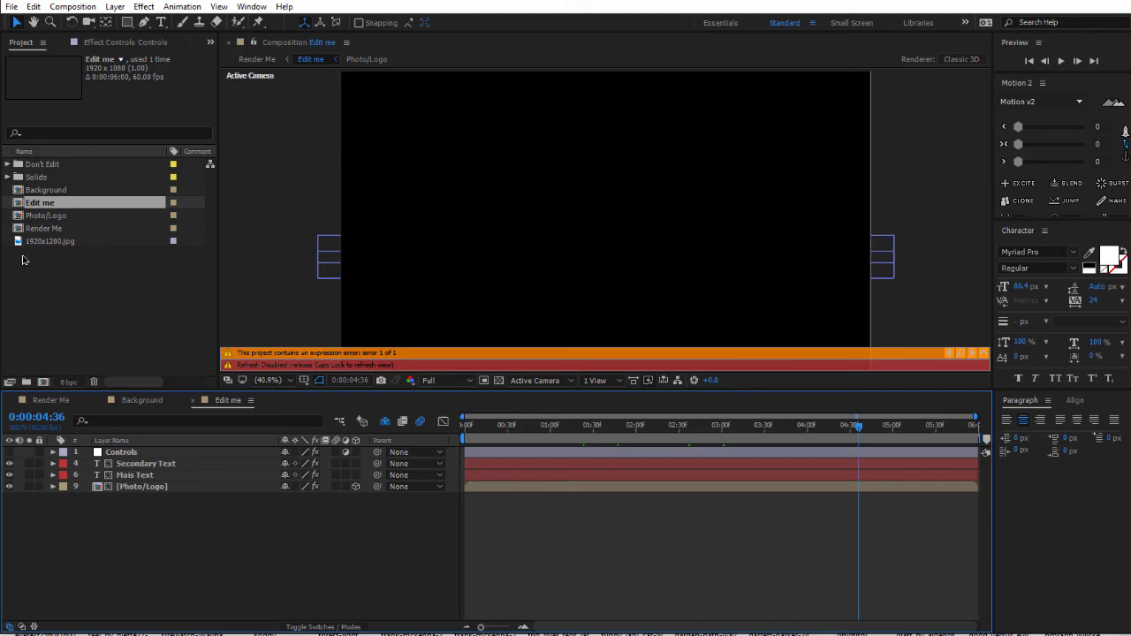
pyautogui.click(65, 246)
pyautogui.press('Delete')
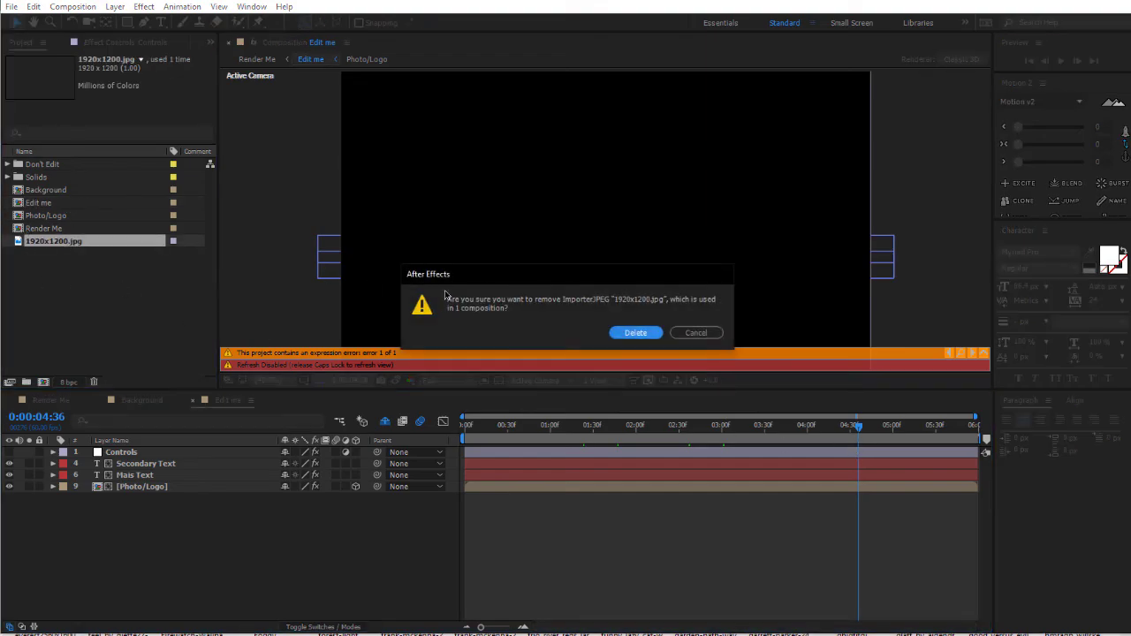
pyautogui.click(643, 335)
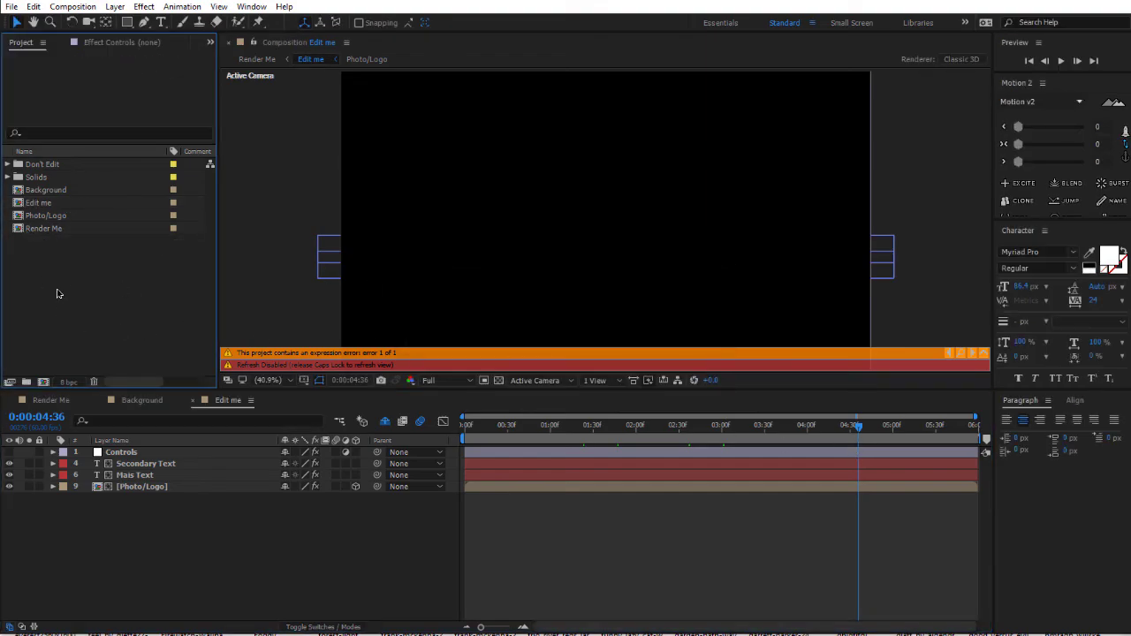
pyautogui.click(46, 166)
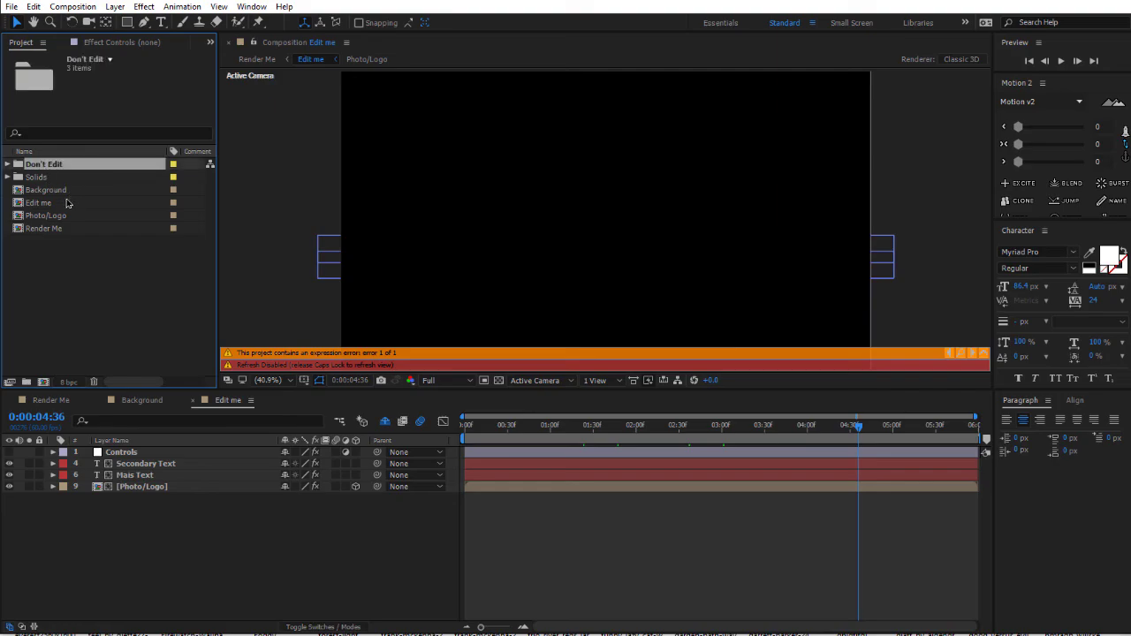